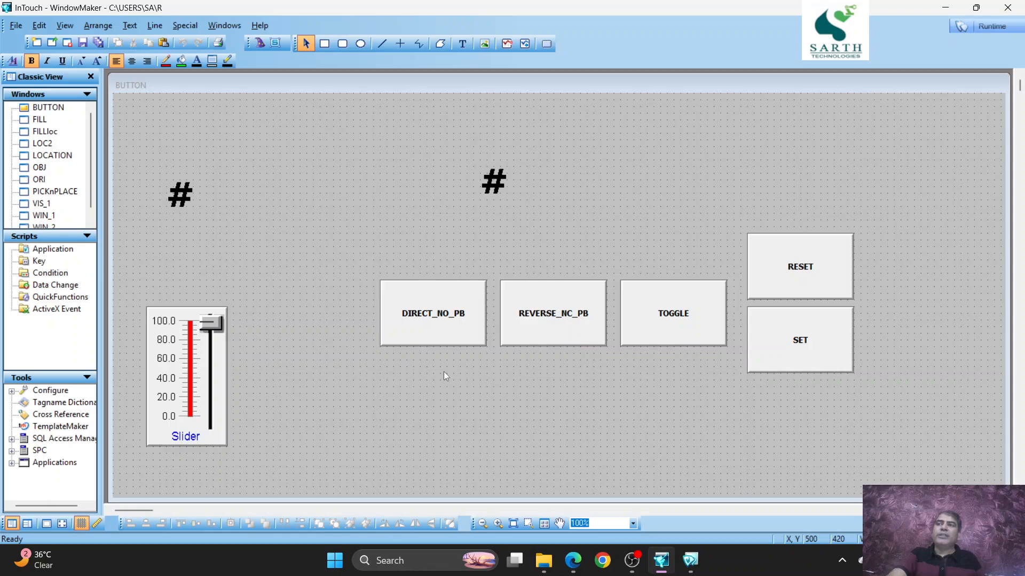
Step: Give the DIRECT_NO_PB button a discrete-value pushbutton link to tagname D with the Direct action
{"action": "double_click", "coordinate": [448, 329]}
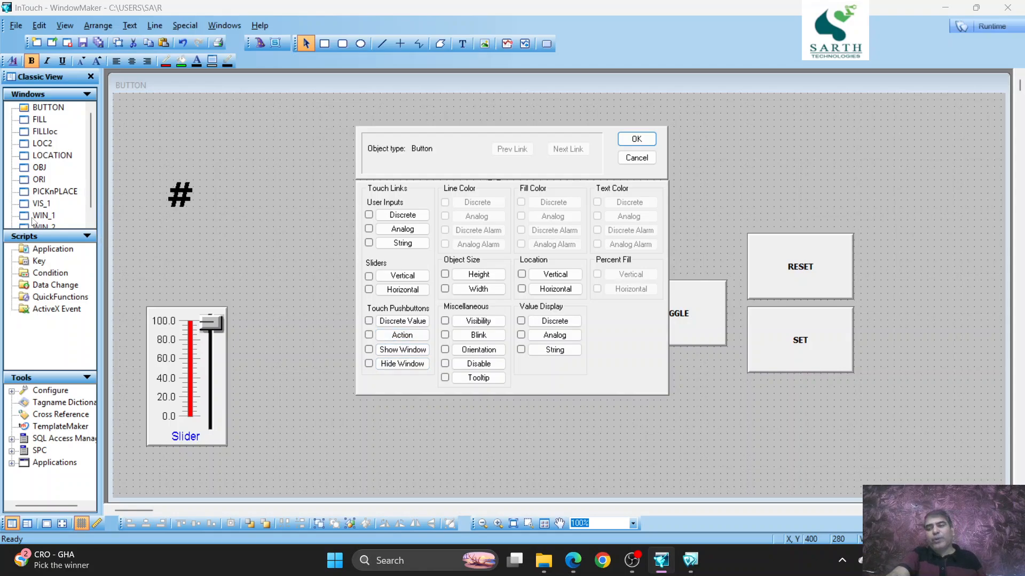
{"action": "left_click", "coordinate": [403, 321]}
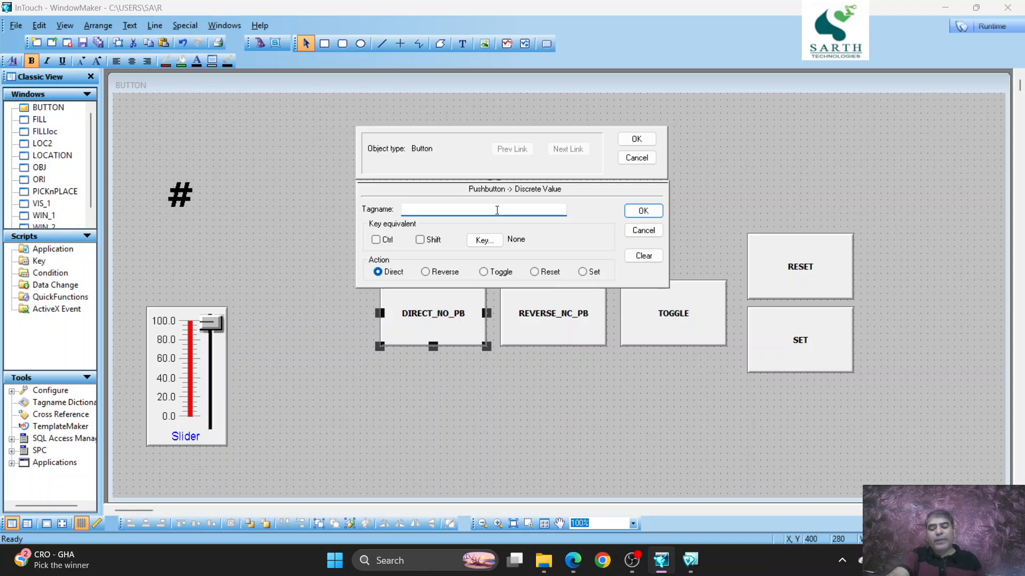
{"action": "type", "text": "A"}
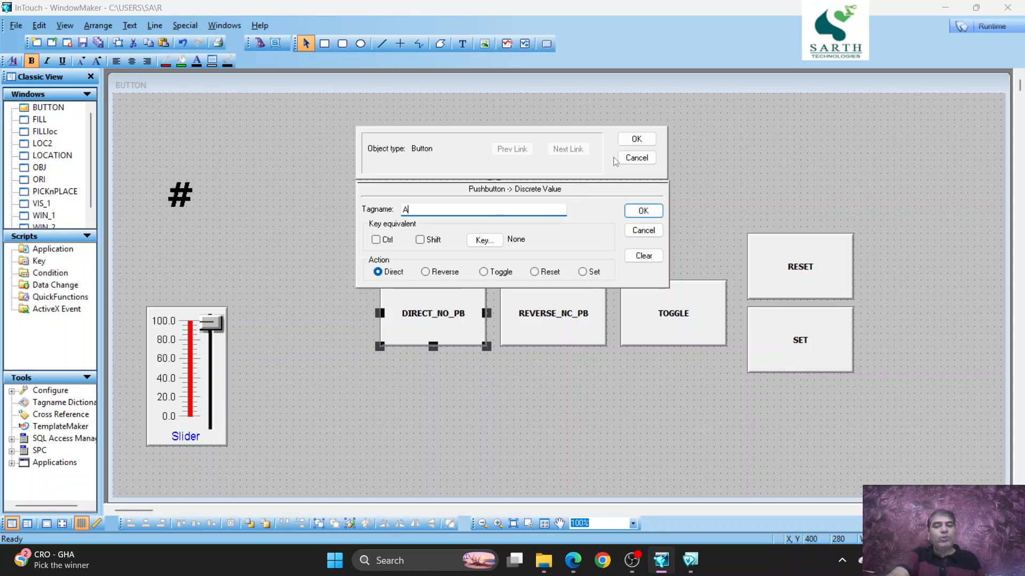
{"action": "left_click", "coordinate": [637, 139]}
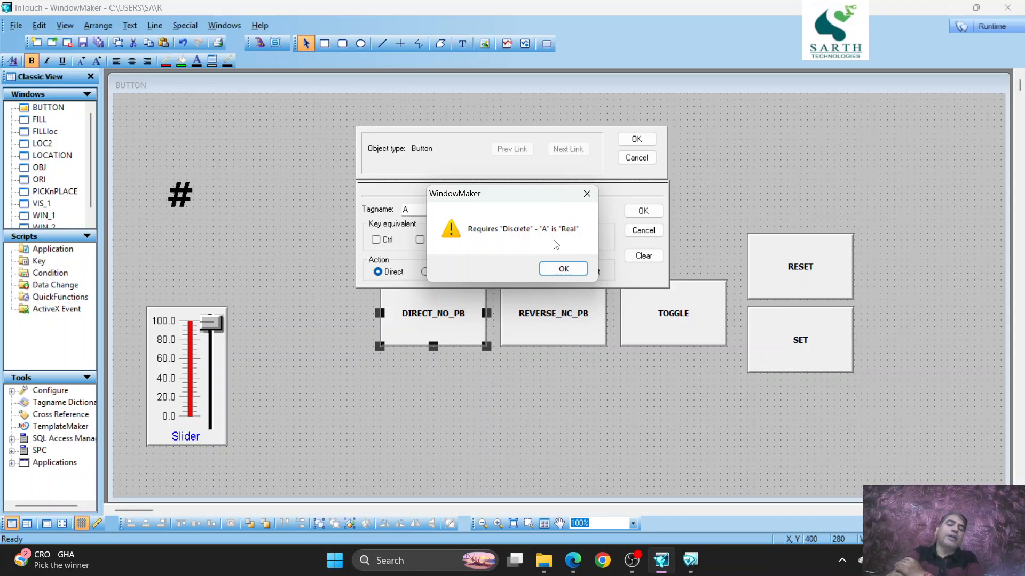
{"action": "left_click", "coordinate": [572, 272]}
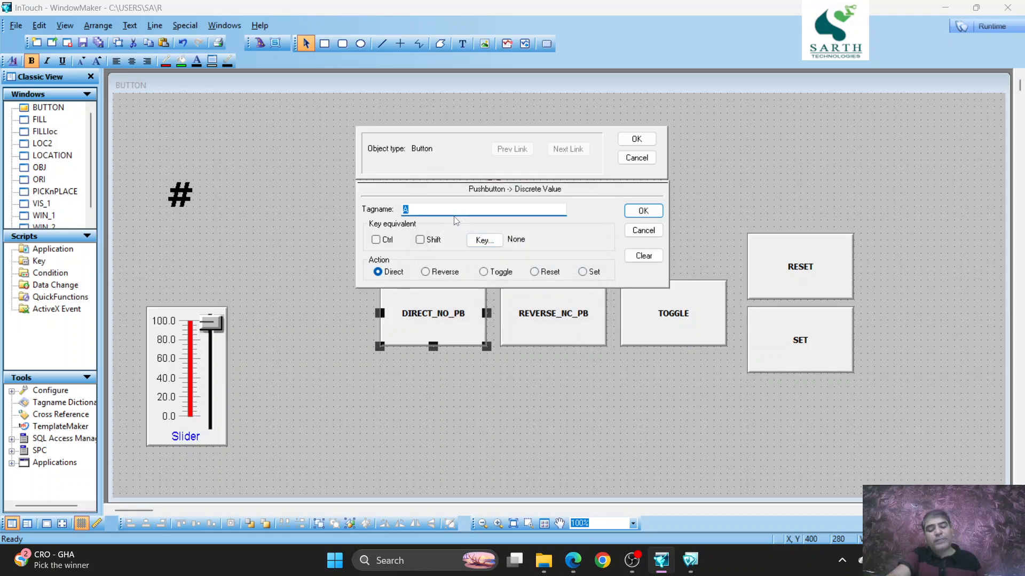
{"action": "type", "text": "D"}
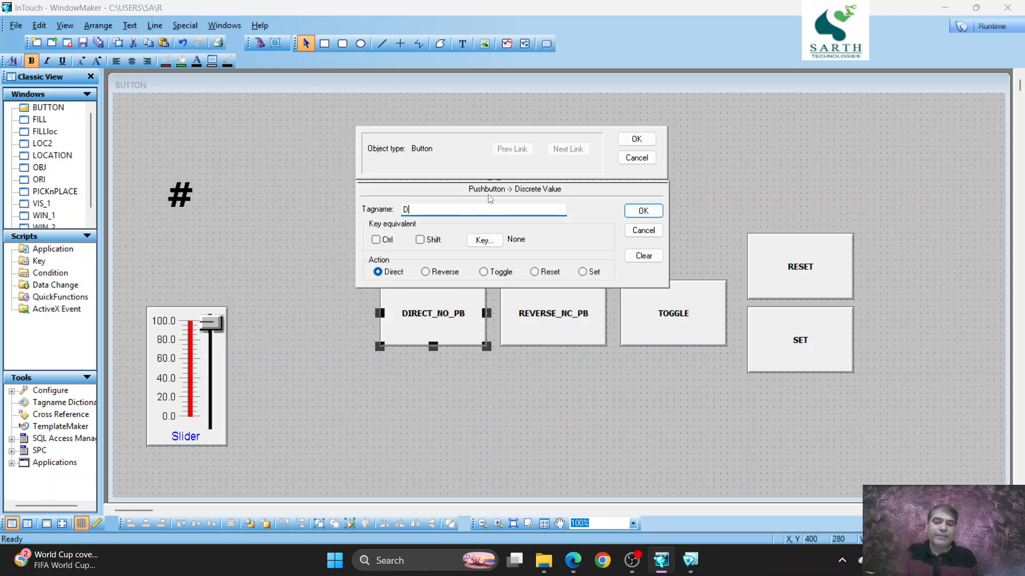
{"action": "left_click", "coordinate": [634, 156]}
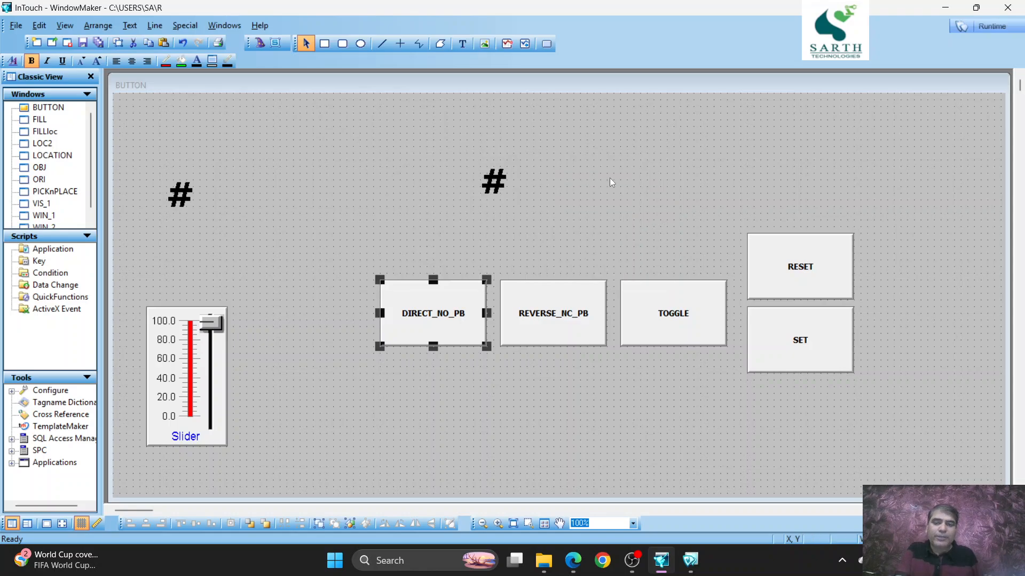
Step: Give the REVERSE_NC_PB button a discrete-value pushbutton link to tagname D with the Reverse action
{"action": "left_click", "coordinate": [548, 300]}
{"action": "double_click", "coordinate": [549, 300]}
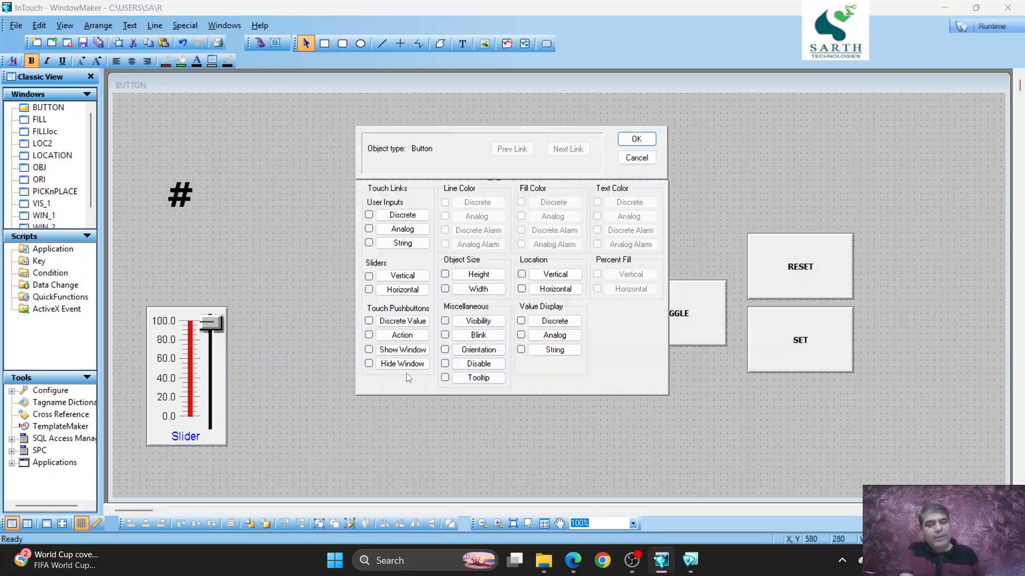
{"action": "left_click", "coordinate": [400, 319]}
{"action": "left_click", "coordinate": [425, 271]}
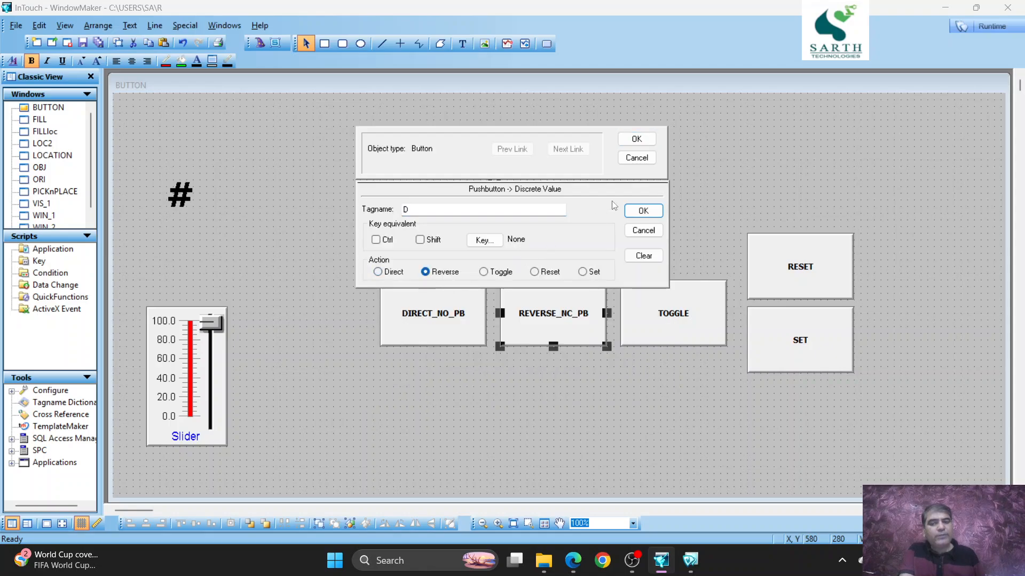
{"action": "left_click", "coordinate": [634, 138]}
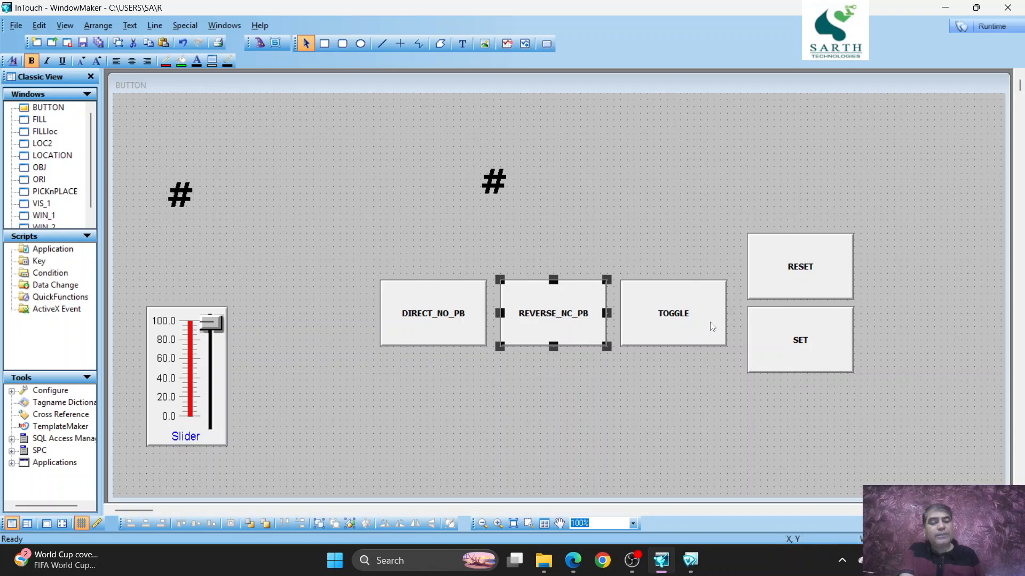
Step: Give the TOGGLE button a discrete-value pushbutton link to tagname D with the Toggle action
{"action": "left_click", "coordinate": [700, 309]}
{"action": "double_click", "coordinate": [700, 310]}
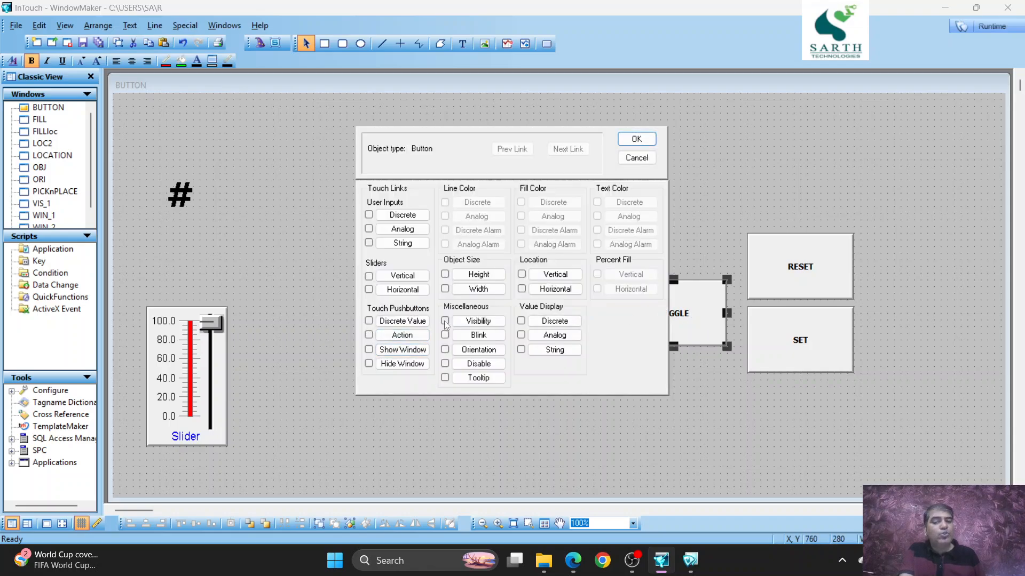
{"action": "left_click", "coordinate": [413, 325]}
{"action": "left_click", "coordinate": [483, 272]}
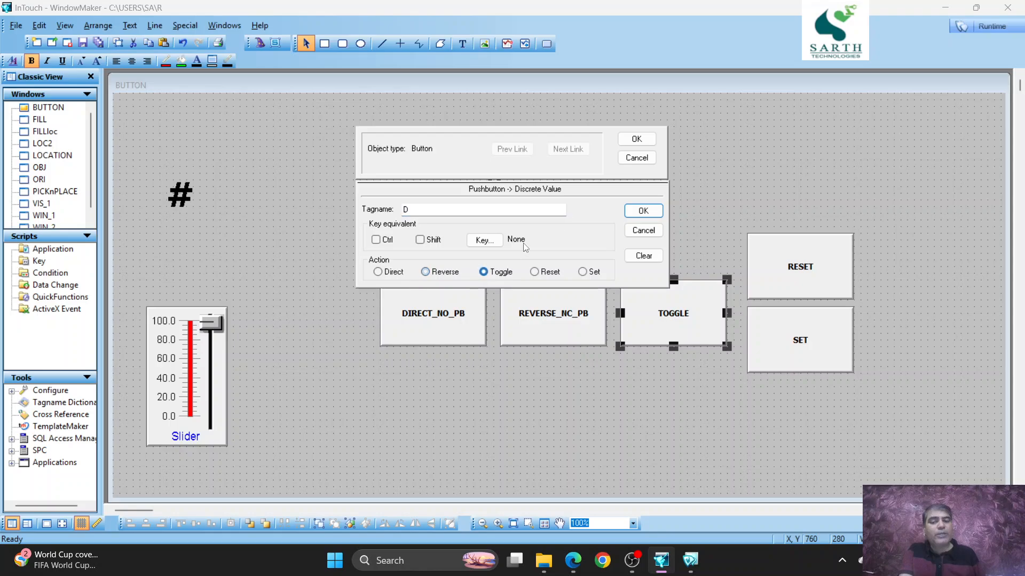
{"action": "left_click", "coordinate": [649, 140]}
Step: Give the RESET button a discrete-value pushbutton link to tagname D with the Reset action
{"action": "left_click", "coordinate": [791, 261]}
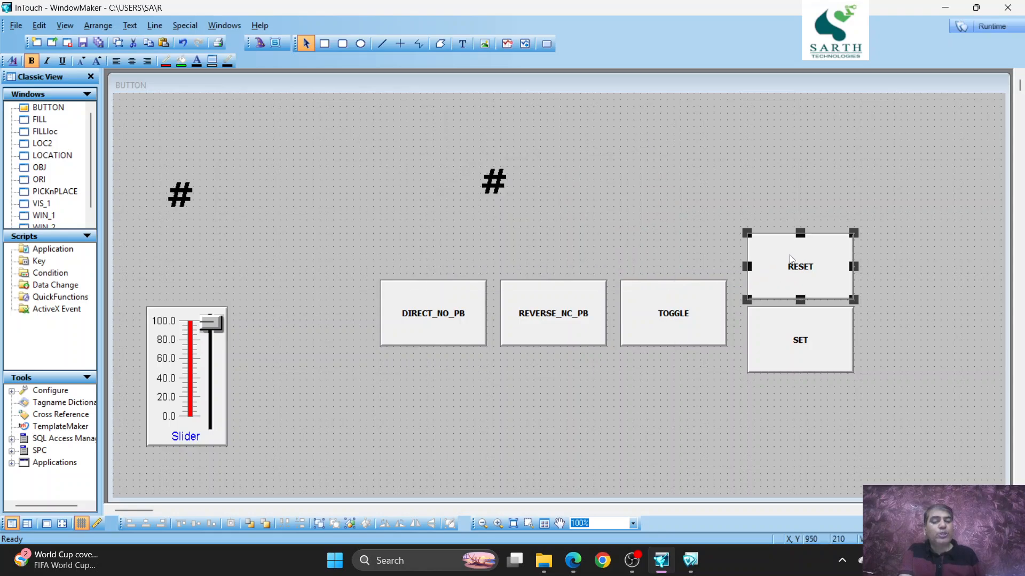
{"action": "double_click", "coordinate": [791, 262]}
{"action": "left_click", "coordinate": [409, 320]}
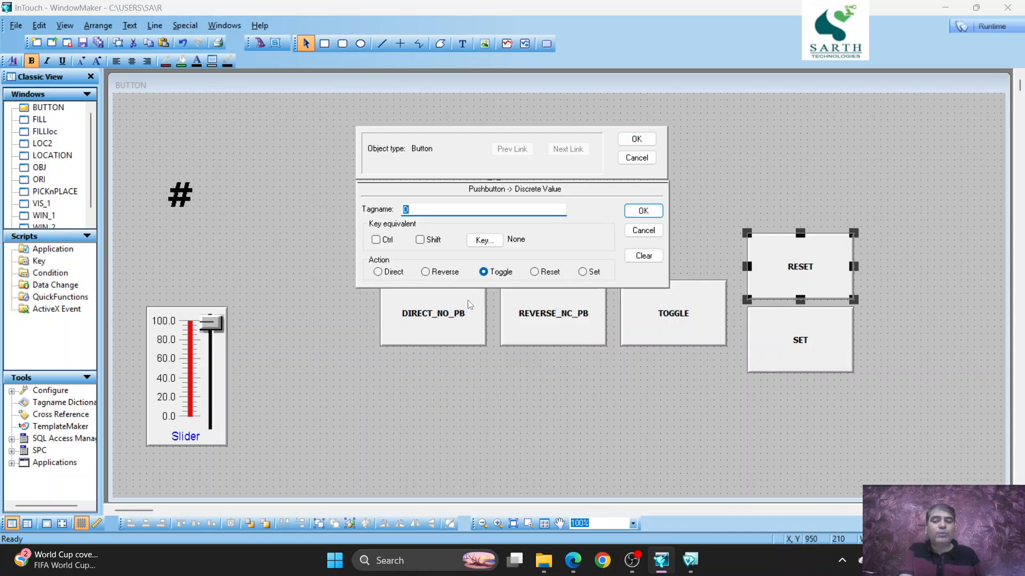
{"action": "left_click", "coordinate": [535, 271]}
{"action": "left_click", "coordinate": [647, 140]}
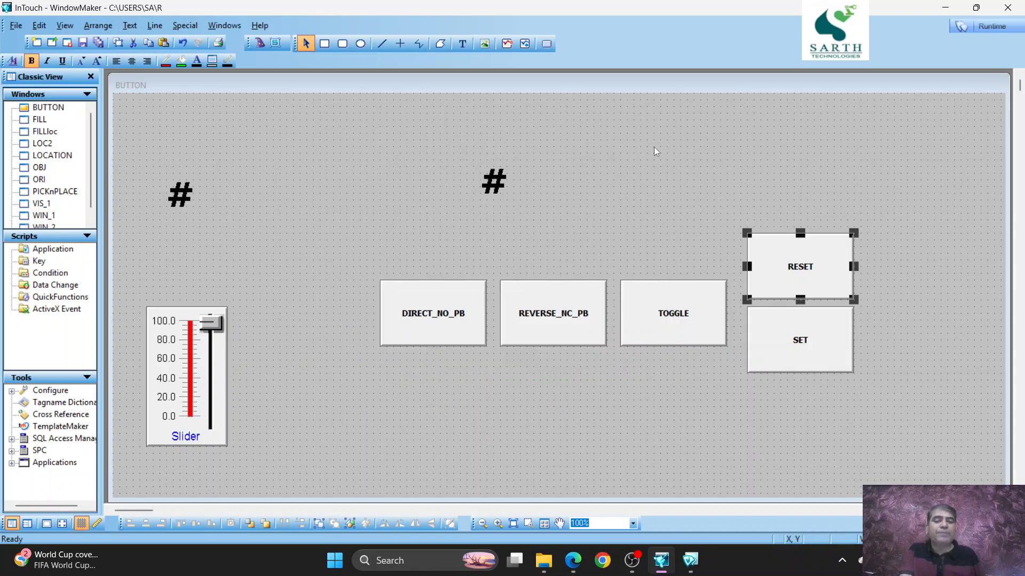
Step: Give the SET button a discrete-value pushbutton link to tagname D with the Set action
{"action": "left_click", "coordinate": [760, 324]}
{"action": "double_click", "coordinate": [761, 324]}
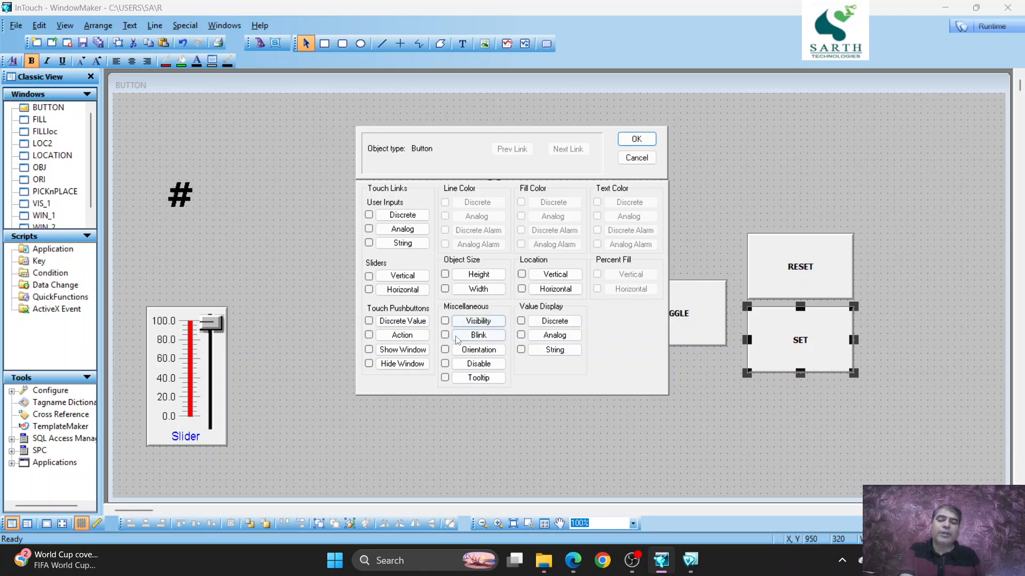
{"action": "left_click", "coordinate": [404, 321]}
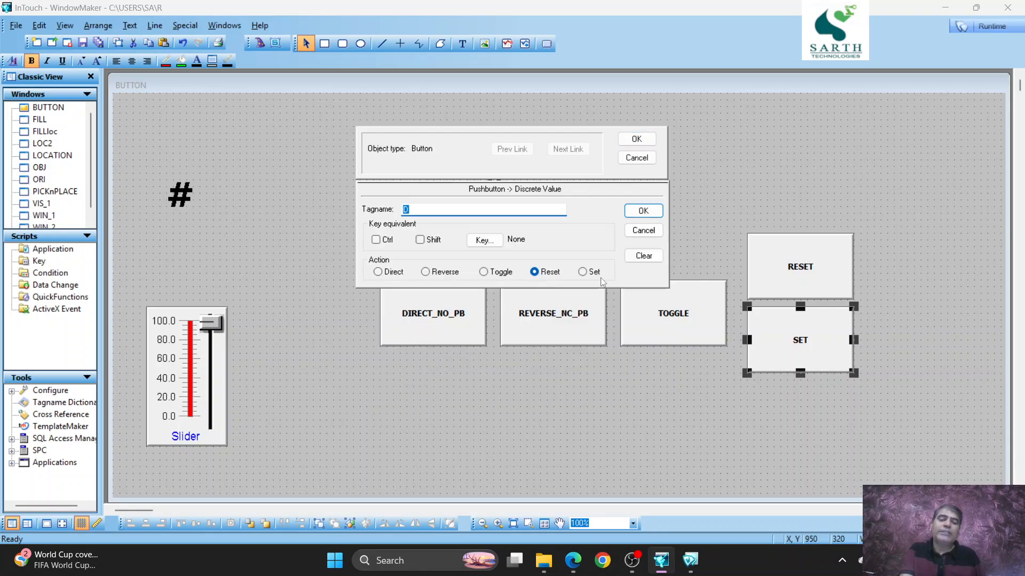
{"action": "left_click", "coordinate": [582, 272]}
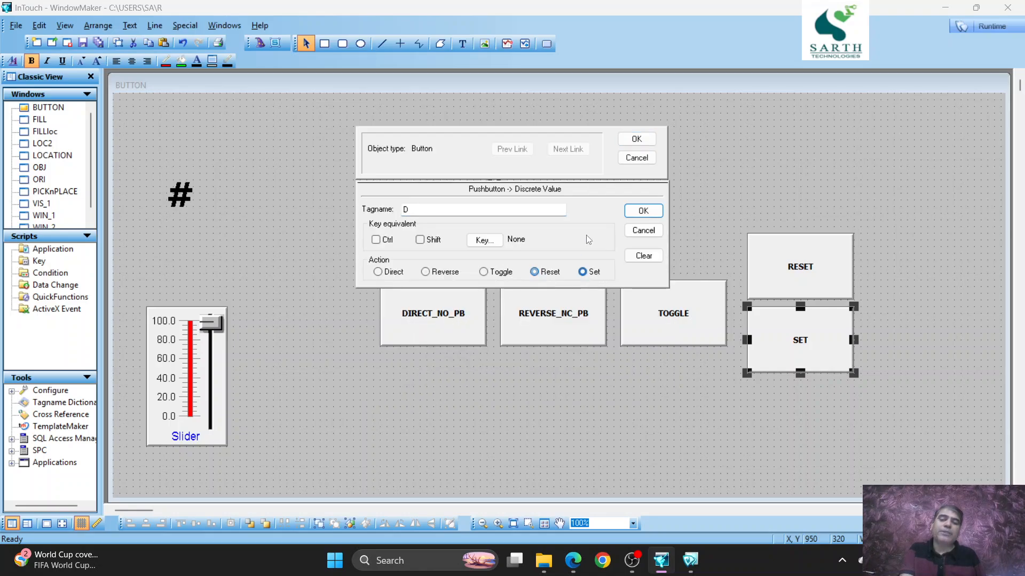
{"action": "left_click", "coordinate": [636, 140]}
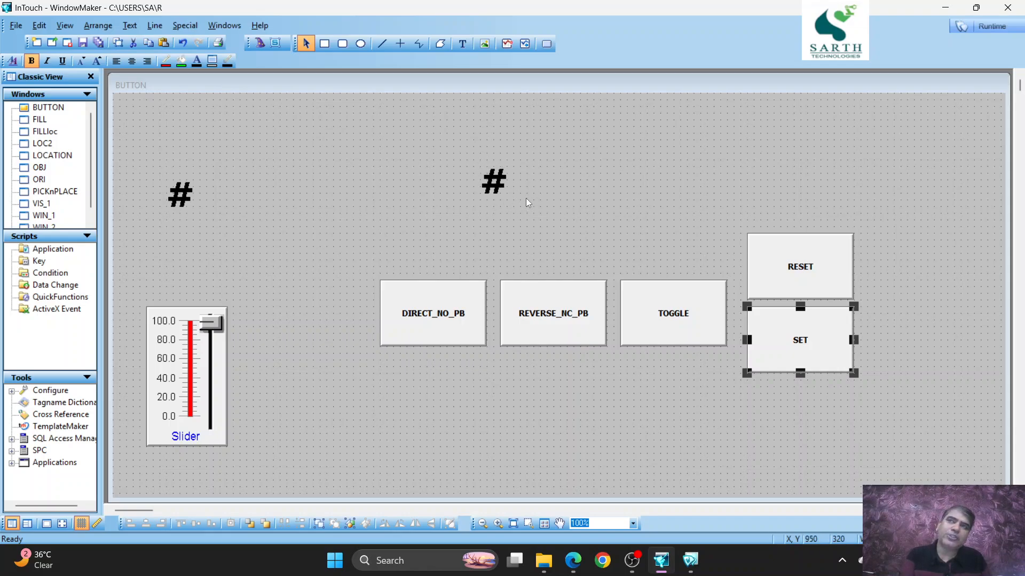
Step: Switch to the WindowViewer runtime and test the RESET button, followed by the SET button
{"action": "left_click", "coordinate": [993, 26]}
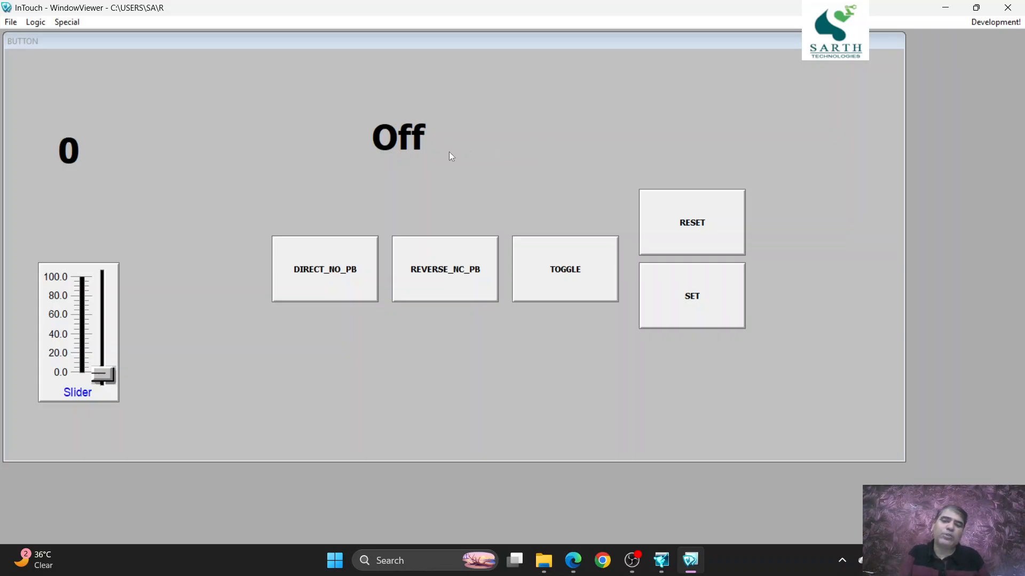
{"action": "left_click", "coordinate": [719, 218]}
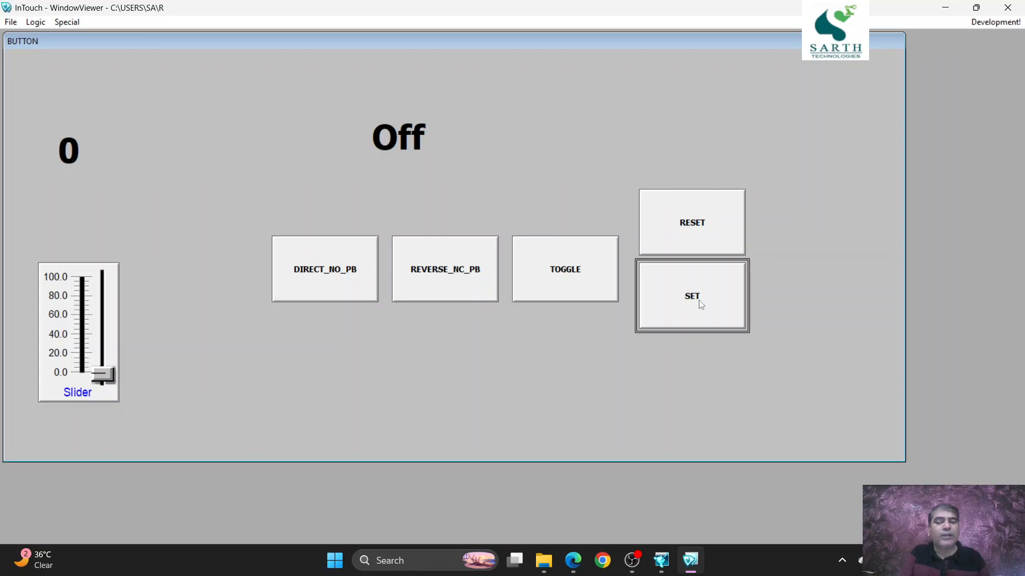
{"action": "left_click", "coordinate": [723, 299]}
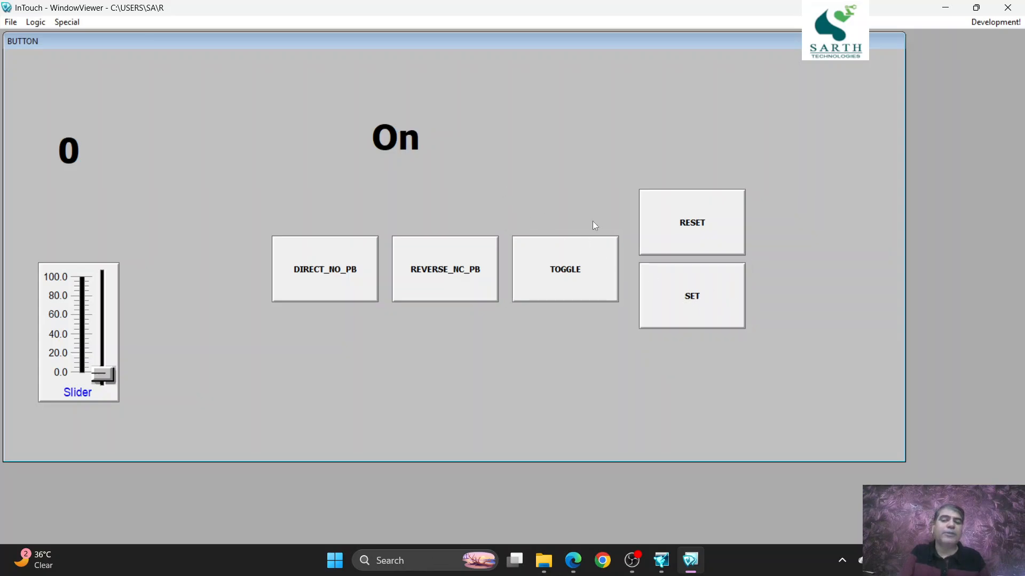
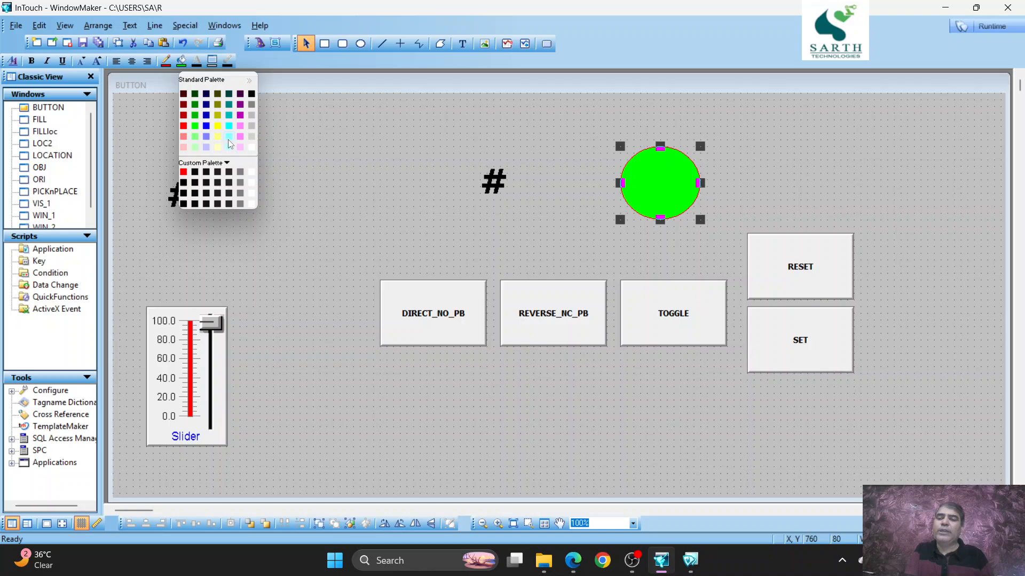
Step: Fill the circle above the TOGGLE button with light cyan and give it a thick black outline
{"action": "left_click", "coordinate": [229, 138]}
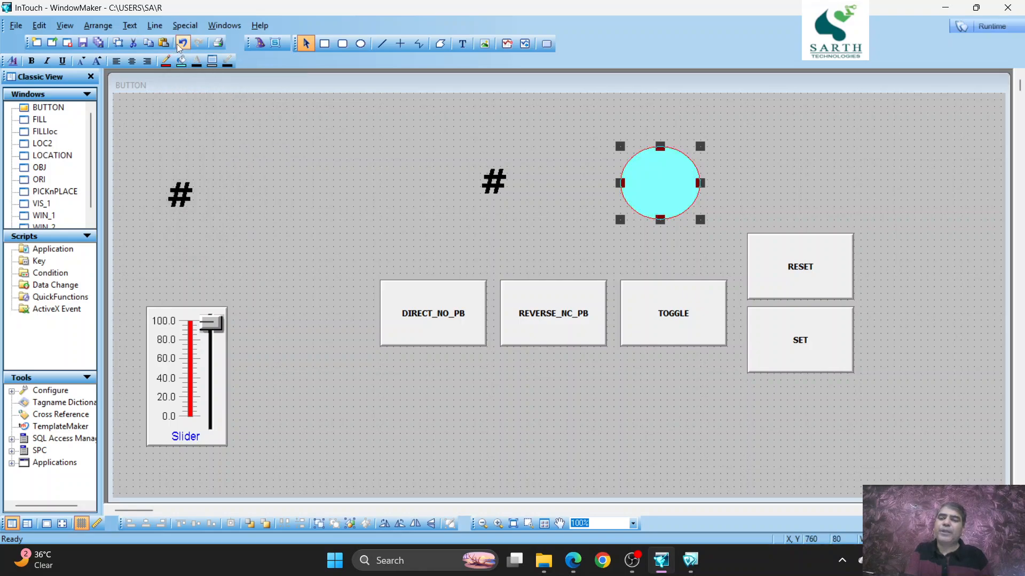
{"action": "left_click", "coordinate": [160, 27]}
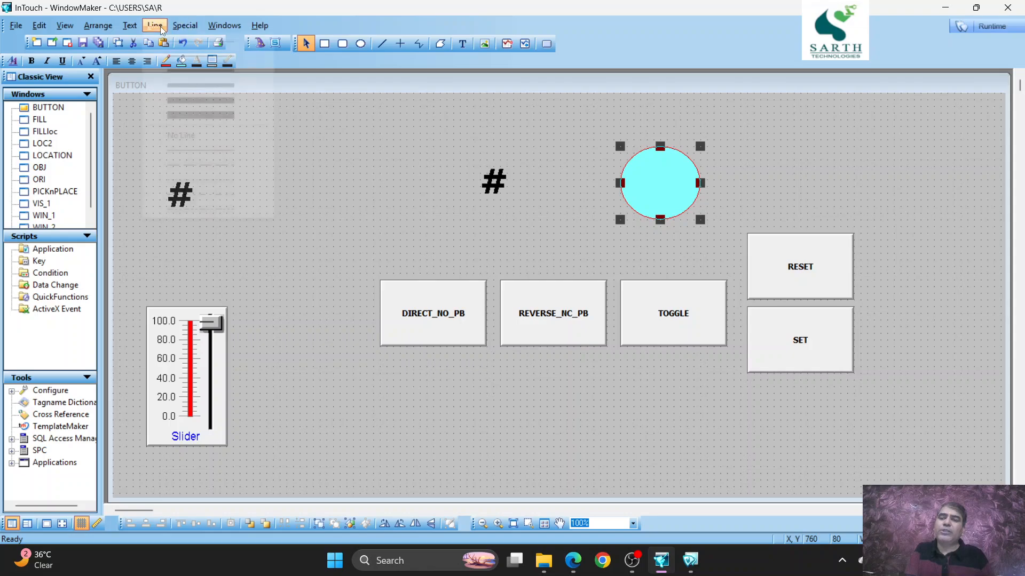
{"action": "left_click", "coordinate": [180, 91]}
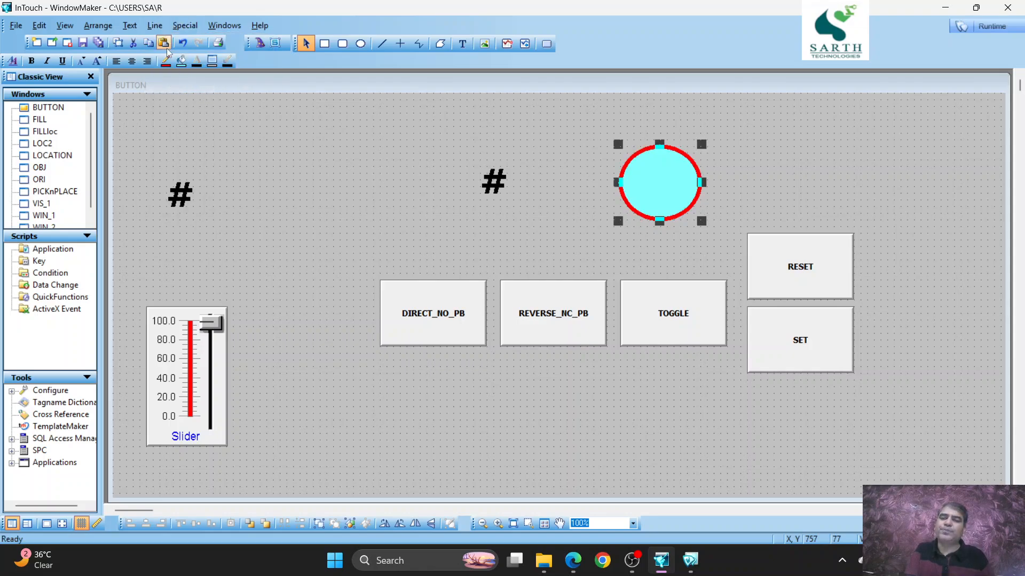
{"action": "left_click", "coordinate": [165, 66]}
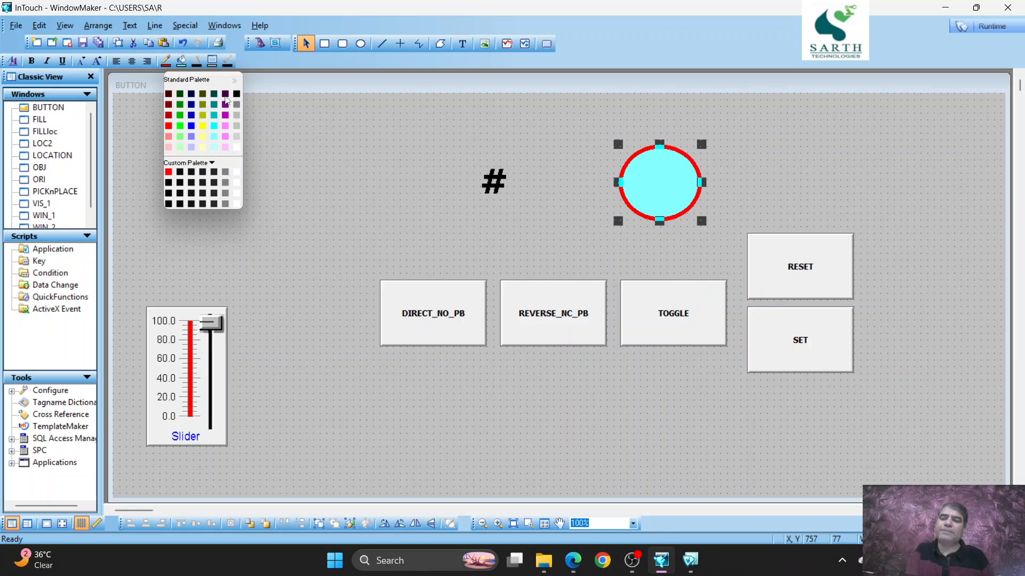
{"action": "left_click", "coordinate": [237, 94]}
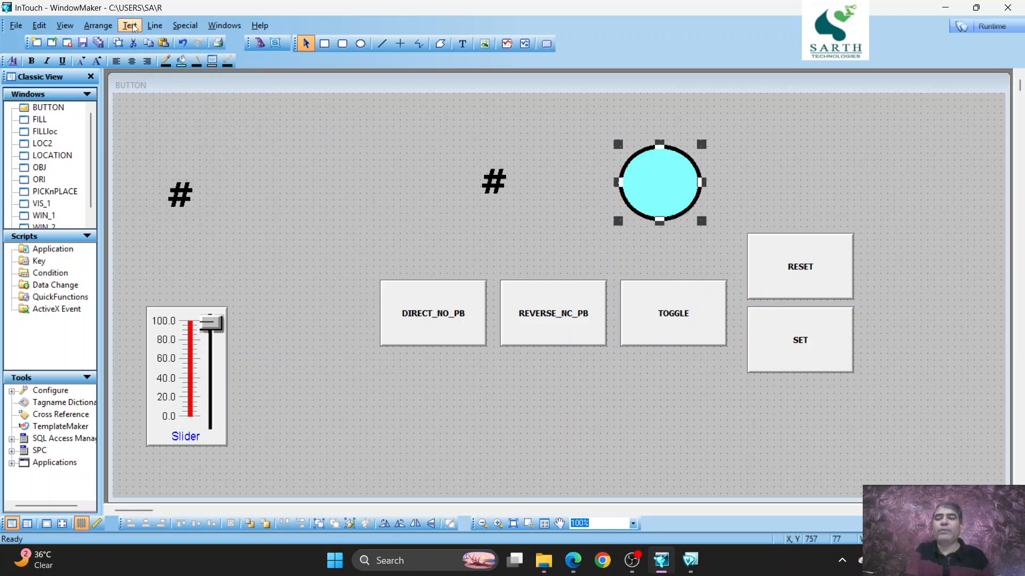
{"action": "left_click", "coordinate": [155, 25]}
{"action": "left_click", "coordinate": [212, 90]}
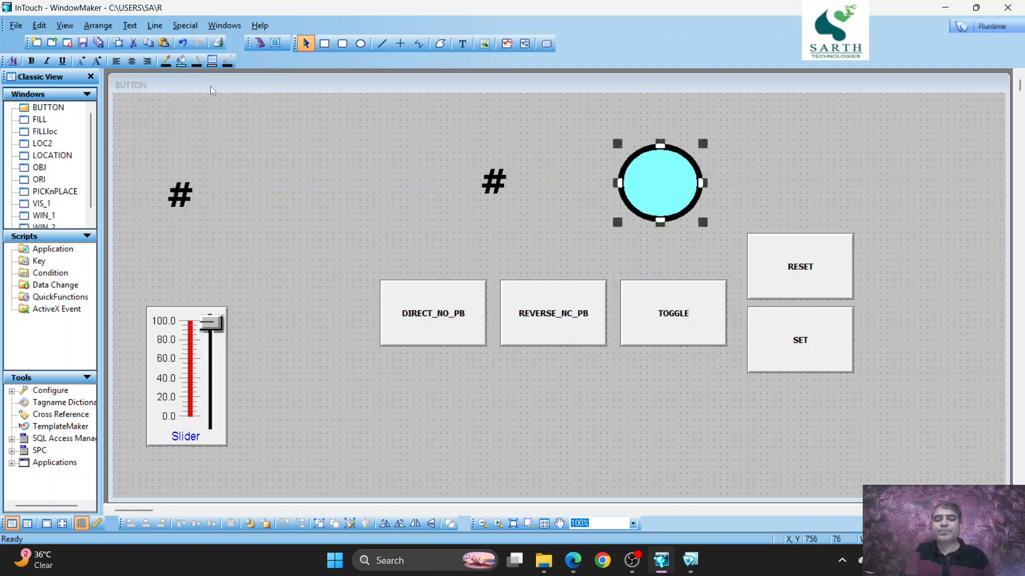
Step: Duplicate the cyan circle and place the copy beside the # value display above the slider
{"action": "key", "text": "ctrl+d"}
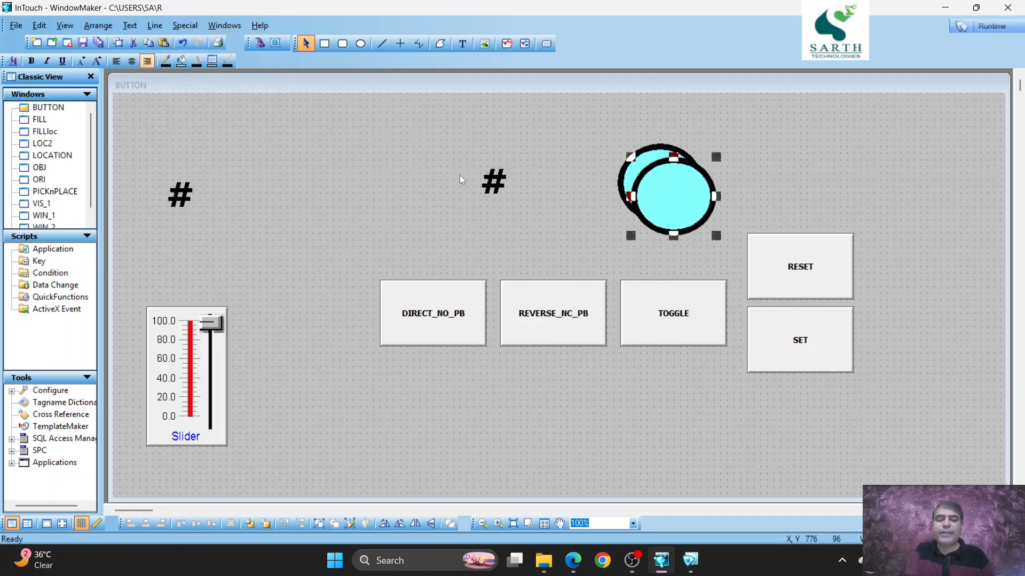
{"action": "left_click_drag", "start_coordinate": [648, 196], "coordinate": [264, 206]}
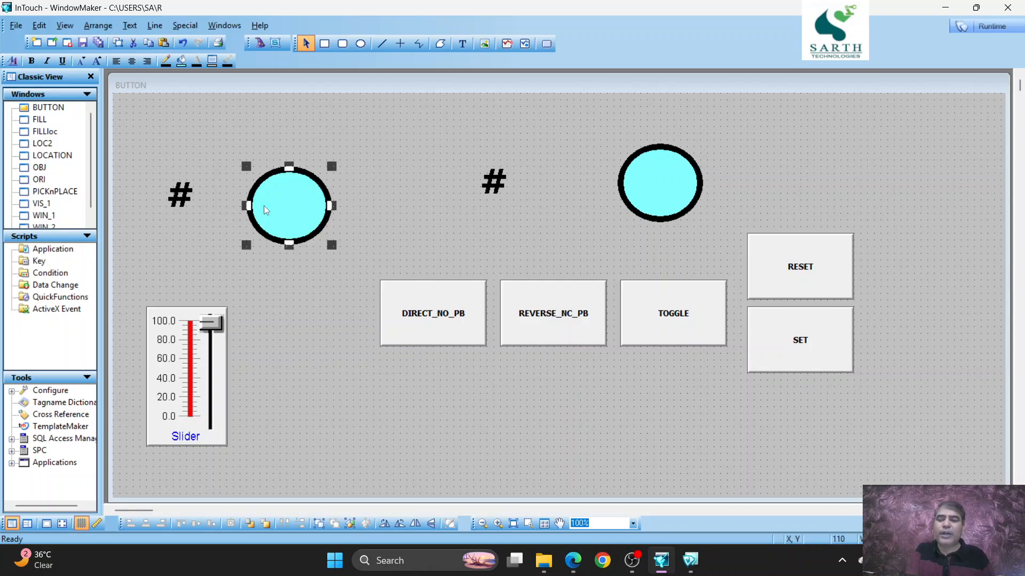
{"action": "left_click", "coordinate": [715, 156]}
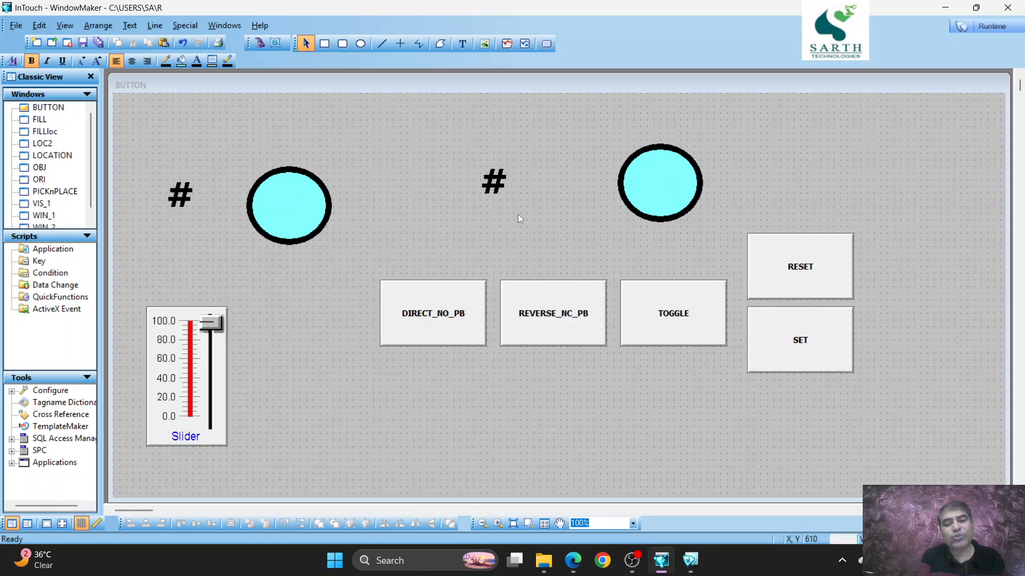
Step: Switch to the WindowViewer runtime and test the TOGGLE button twice, then try the slider
{"action": "left_click", "coordinate": [990, 26]}
{"action": "left_click", "coordinate": [573, 276]}
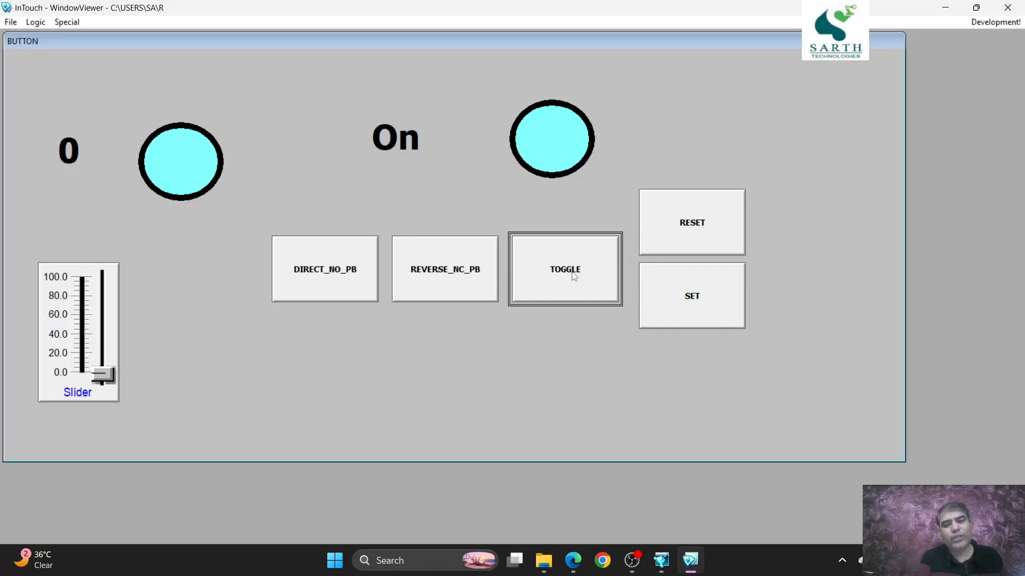
{"action": "left_click", "coordinate": [555, 283]}
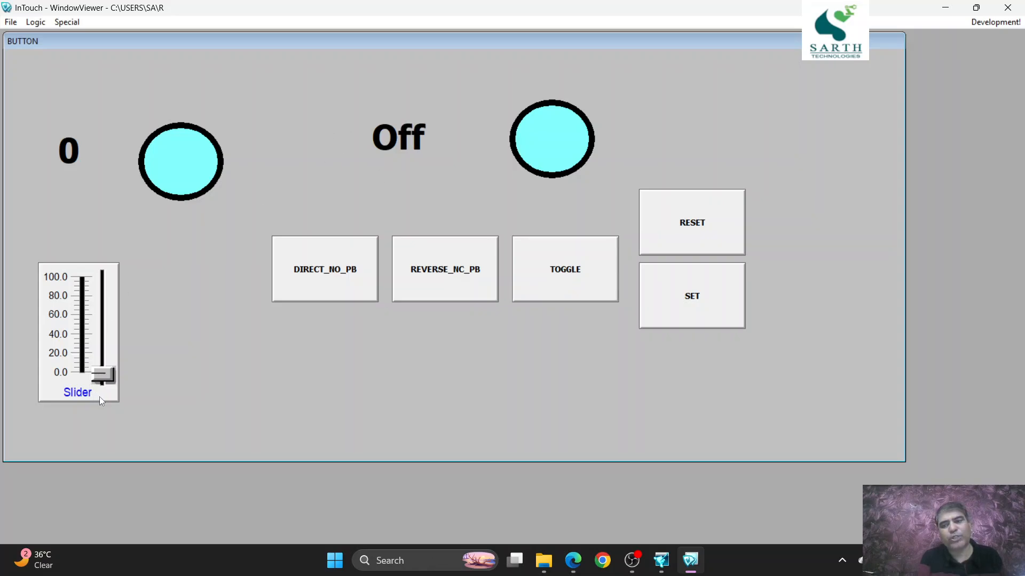
{"action": "mouse_move", "coordinate": [103, 377]}
{"action": "left_mouse_down"}
{"action": "mouse_move", "coordinate": [103, 299]}
{"action": "mouse_move", "coordinate": [103, 374]}
{"action": "left_mouse_up"}
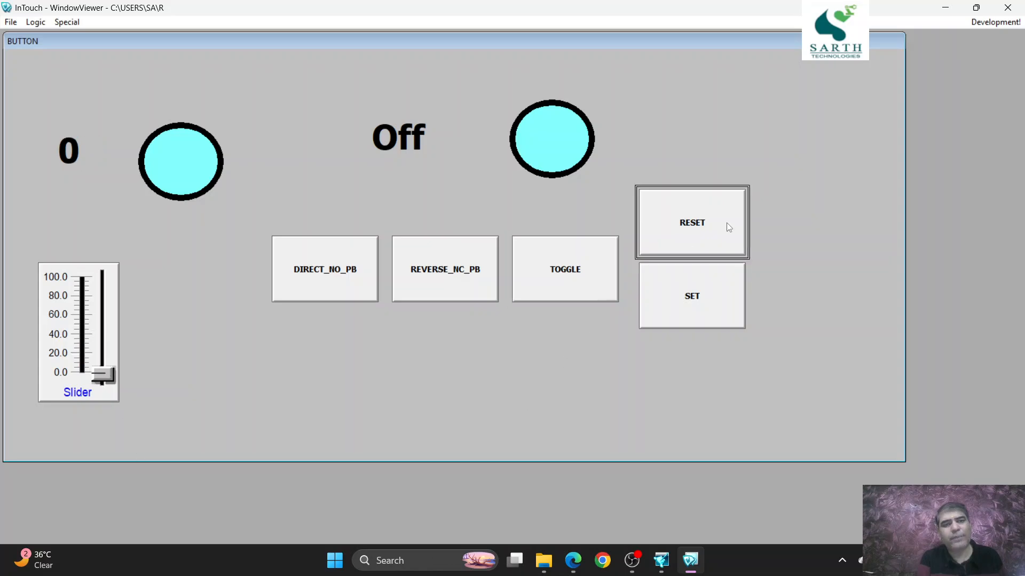
Step: Return to WindowMaker and add the text HI beside the circle above the TOGGLE button, enlarging its font several sizes
{"action": "left_click", "coordinate": [989, 24]}
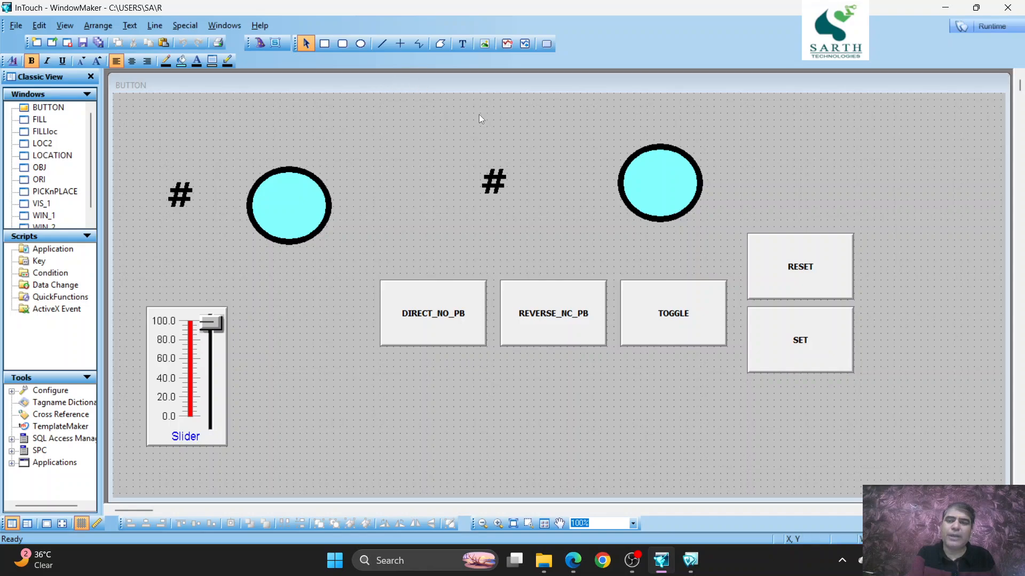
{"action": "left_click", "coordinate": [462, 44]}
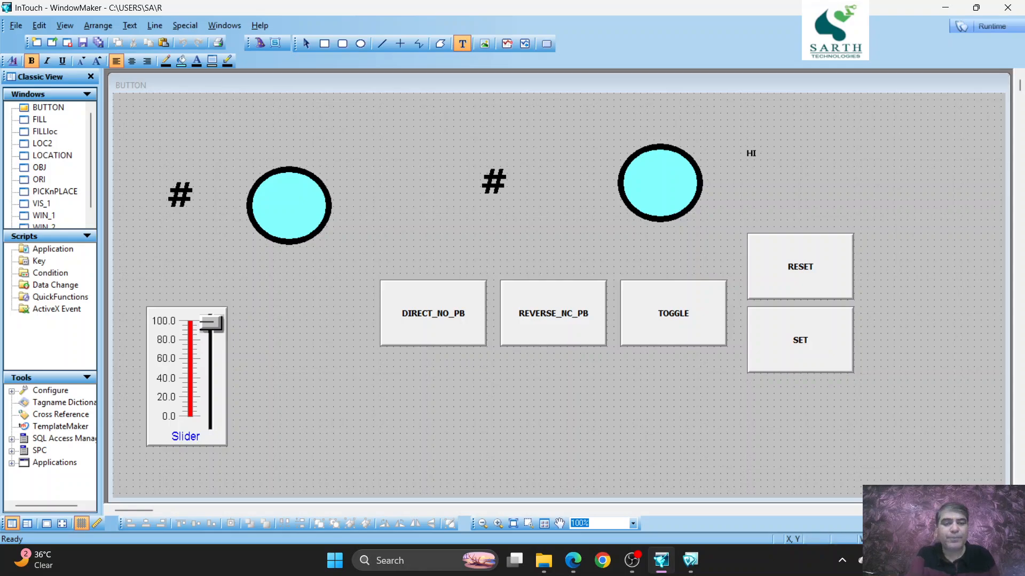
{"action": "key", "text": "Escape"}
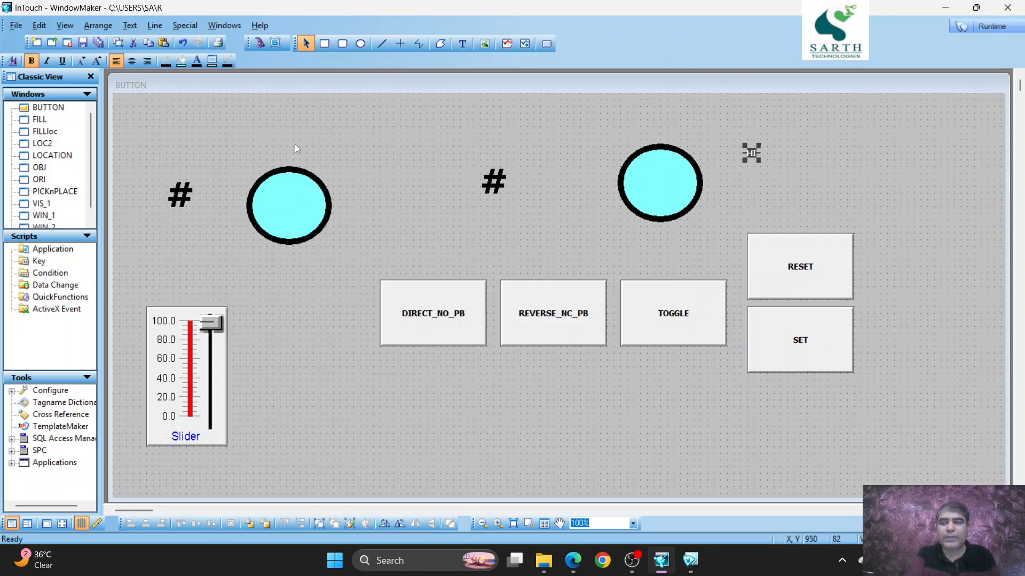
{"action": "left_click", "coordinate": [97, 62]}
{"action": "left_click", "coordinate": [97, 62]}
{"action": "left_click", "coordinate": [97, 62]}
{"action": "left_click", "coordinate": [97, 62]}
{"action": "left_click", "coordinate": [98, 61]}
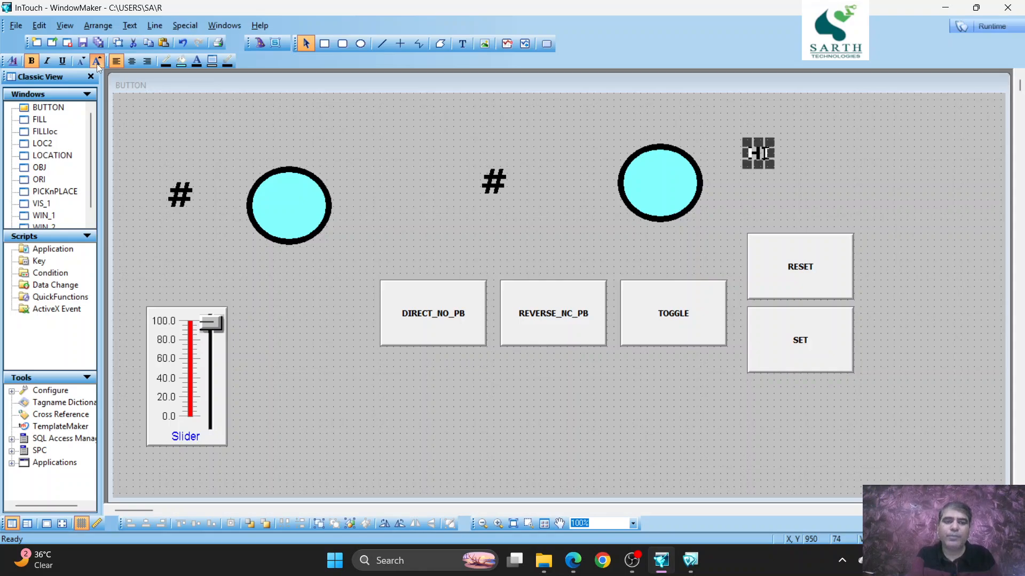
{"action": "left_click", "coordinate": [97, 63]}
{"action": "left_click", "coordinate": [752, 181]}
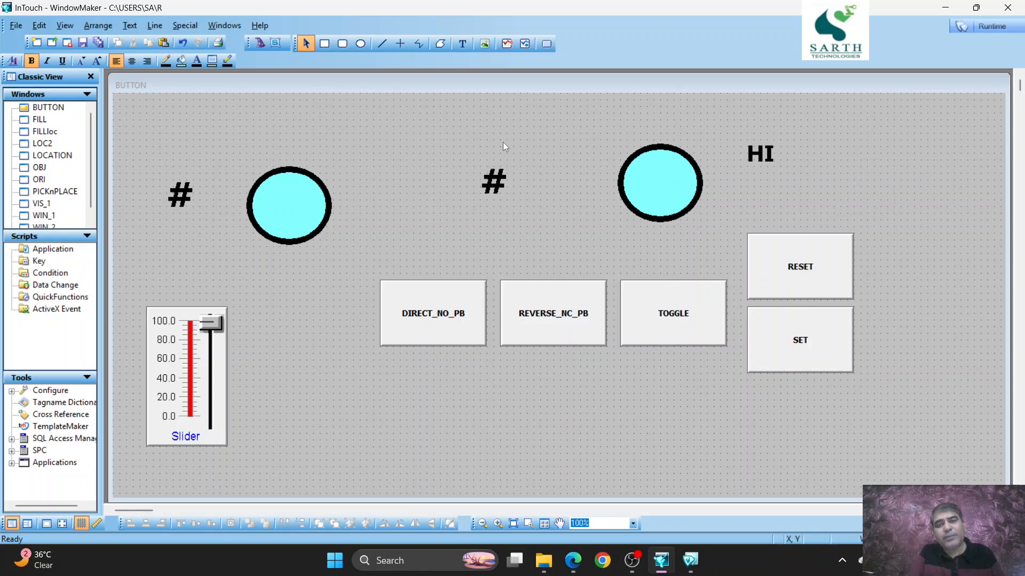
Step: Examine the animation link options available for the circle above the TOGGLE button, leaving them unset
{"action": "left_click", "coordinate": [674, 184]}
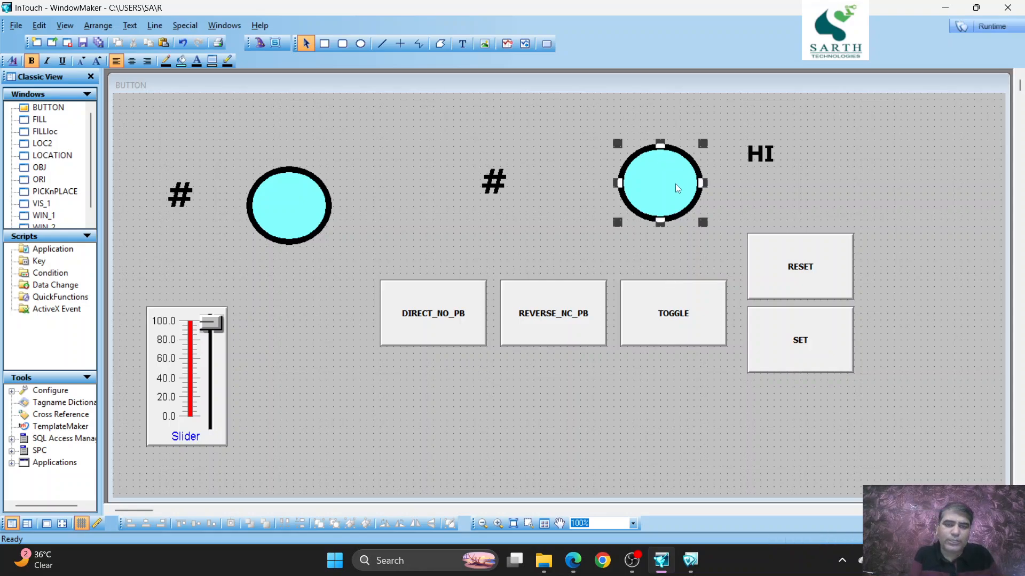
{"action": "double_click", "coordinate": [675, 184]}
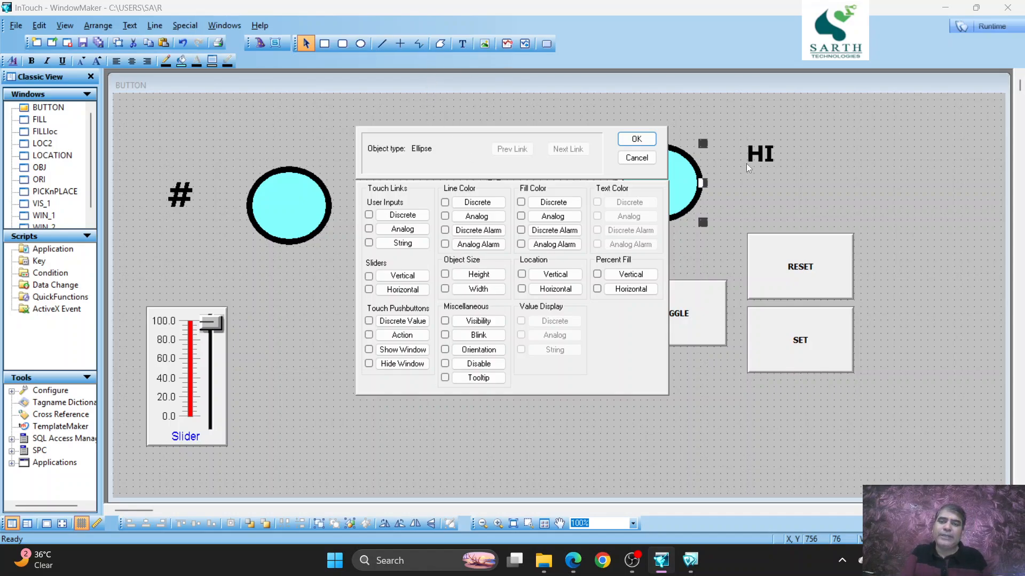
{"action": "left_click", "coordinate": [637, 157]}
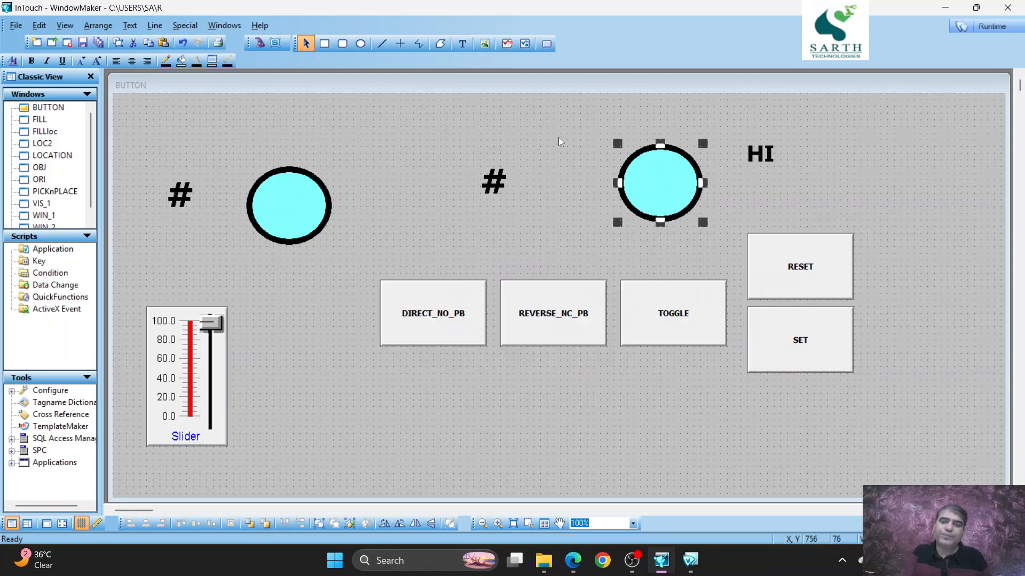
Step: Draw a short horizontal line to the right of the HI text and examine its available animation links
{"action": "left_click", "coordinate": [382, 44]}
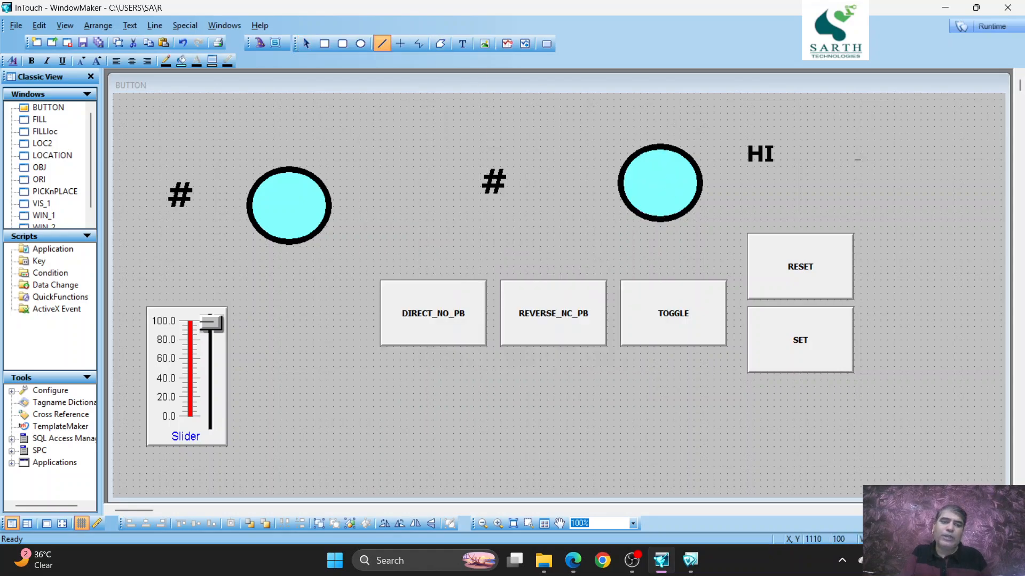
{"action": "left_click_drag", "start_coordinate": [852, 159], "coordinate": [901, 159]}
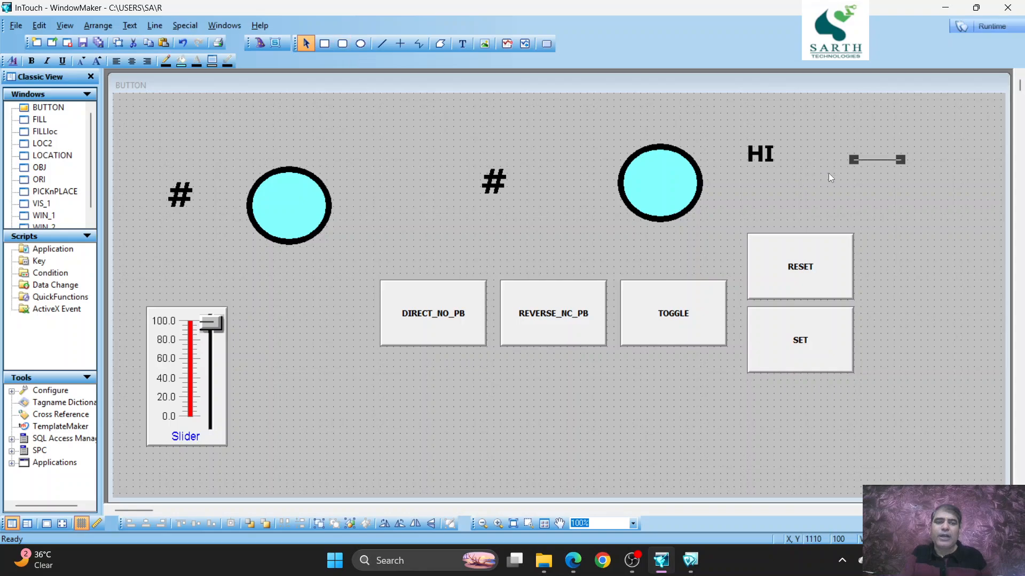
{"action": "double_click", "coordinate": [863, 161]}
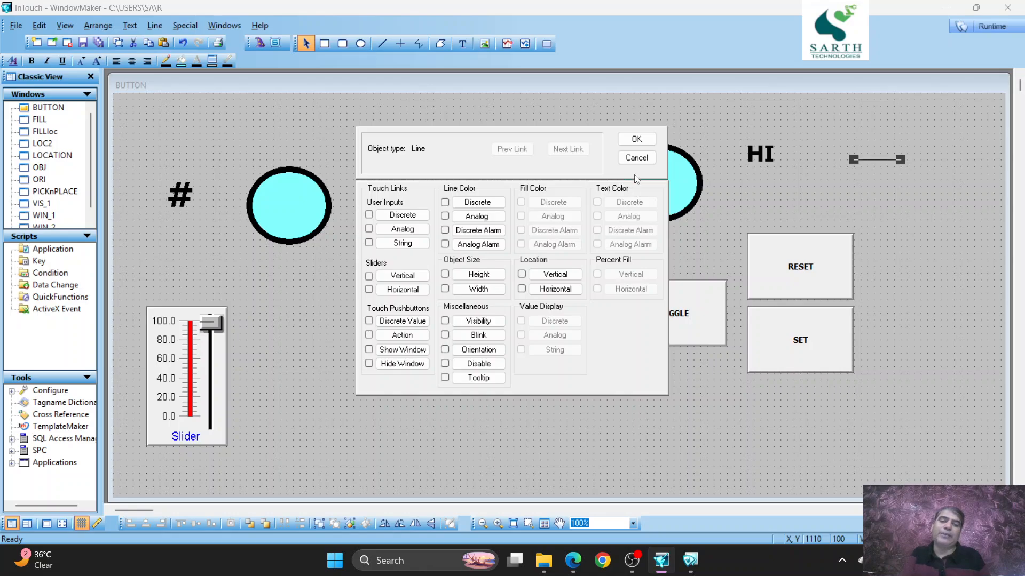
{"action": "left_click", "coordinate": [635, 157]}
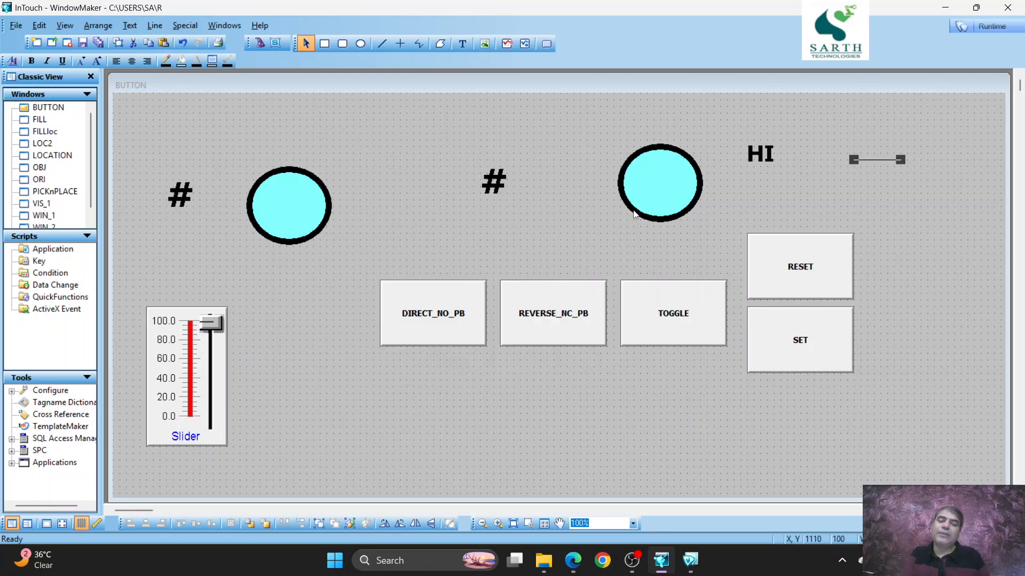
Step: Compare the animation link options of the HI text with those of the circle above the TOGGLE button
{"action": "double_click", "coordinate": [749, 155]}
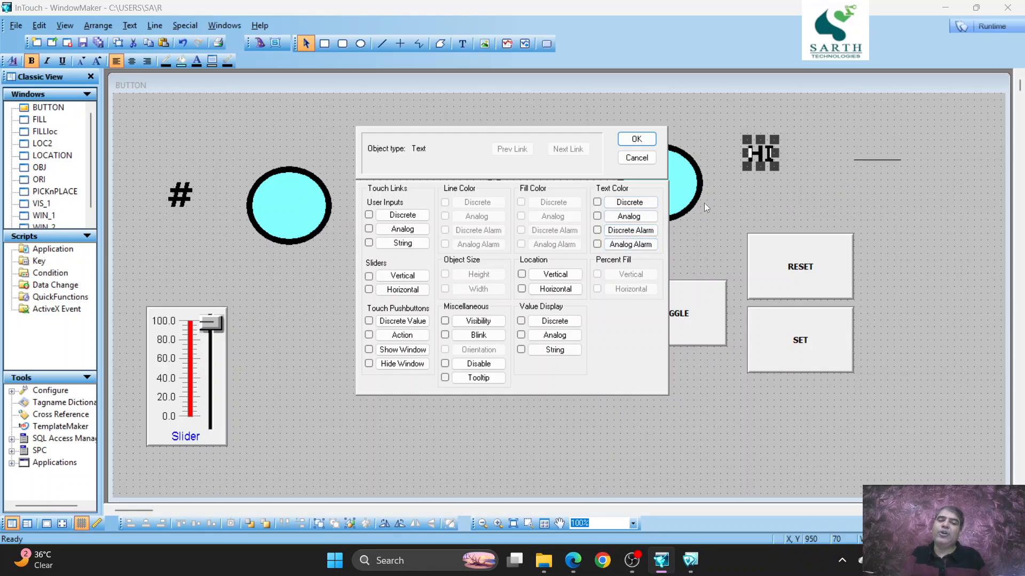
{"action": "left_click", "coordinate": [650, 158]}
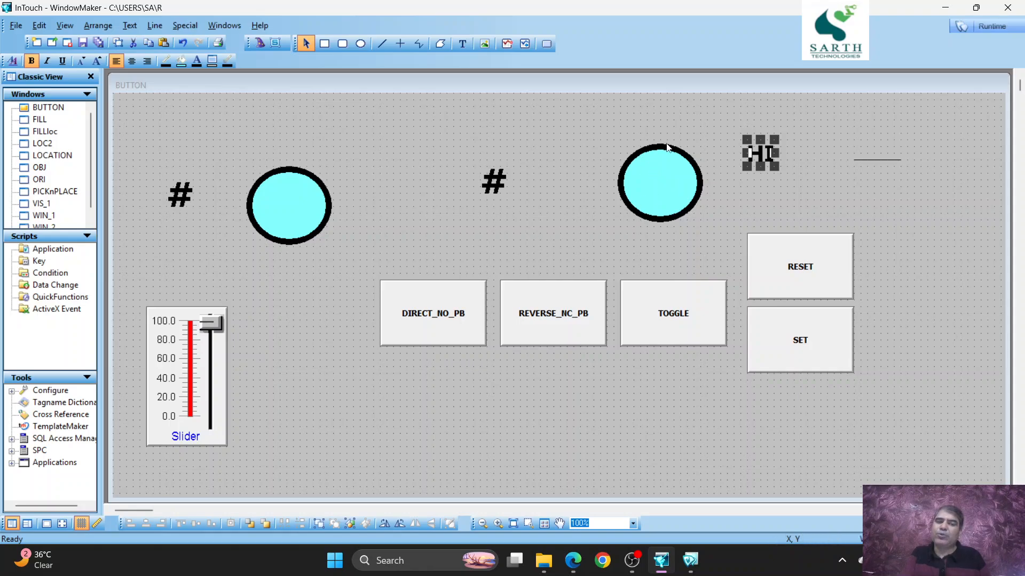
{"action": "double_click", "coordinate": [657, 175]}
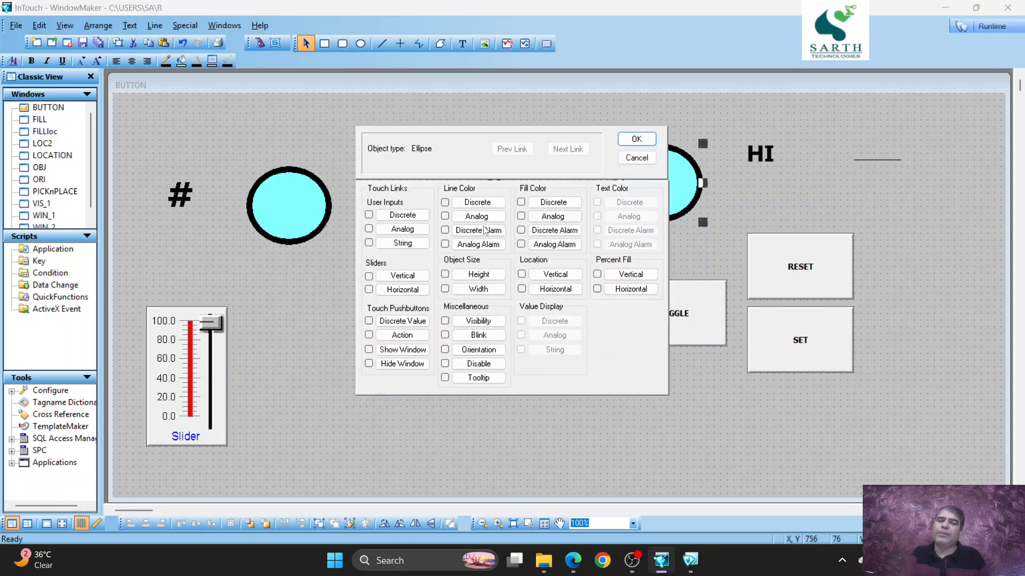
{"action": "left_click", "coordinate": [638, 162]}
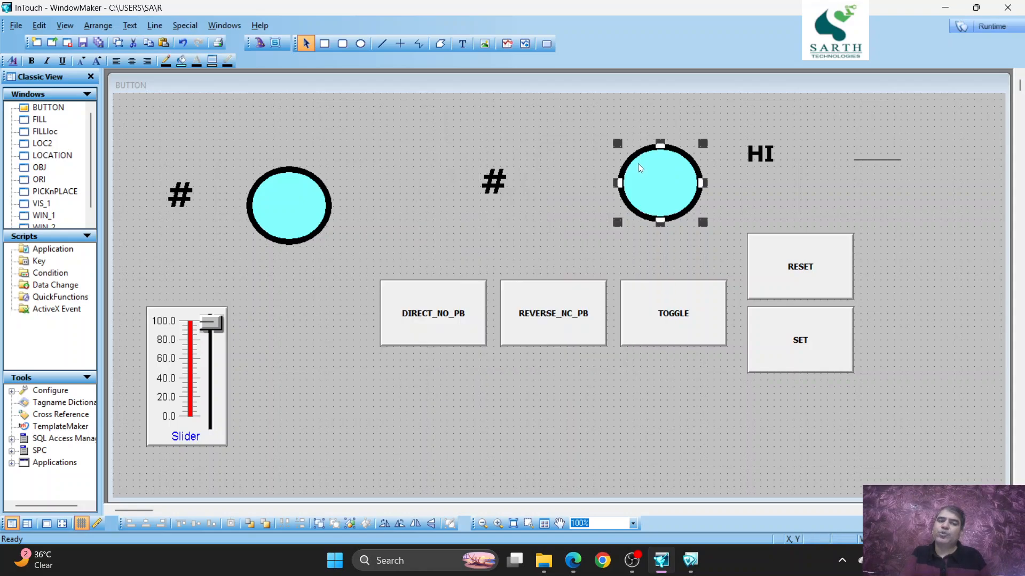
Step: Give the circle above TOGGLE a discrete fill color link with expression D, green for on and red for off
{"action": "double_click", "coordinate": [659, 180]}
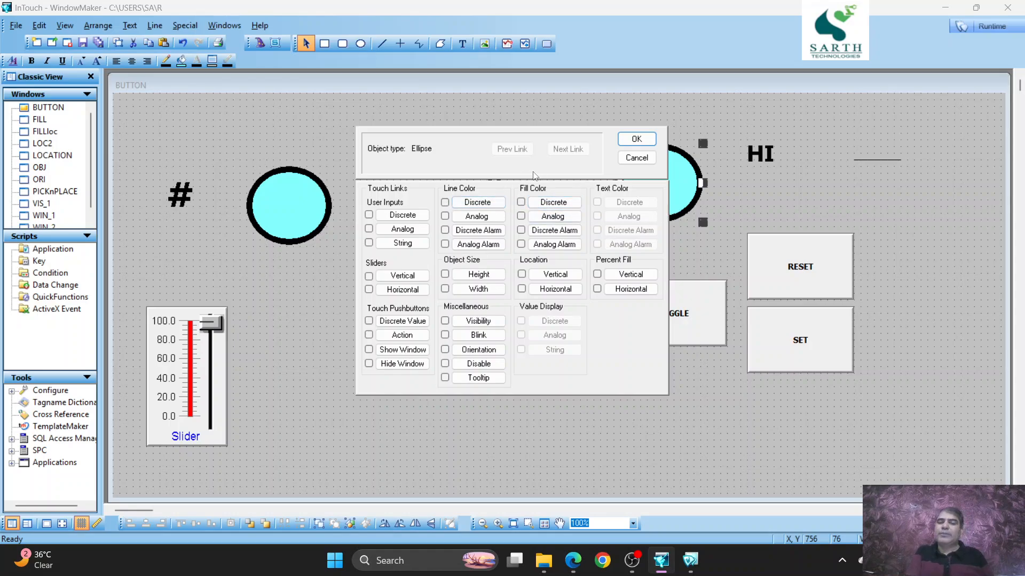
{"action": "left_click", "coordinate": [544, 204]}
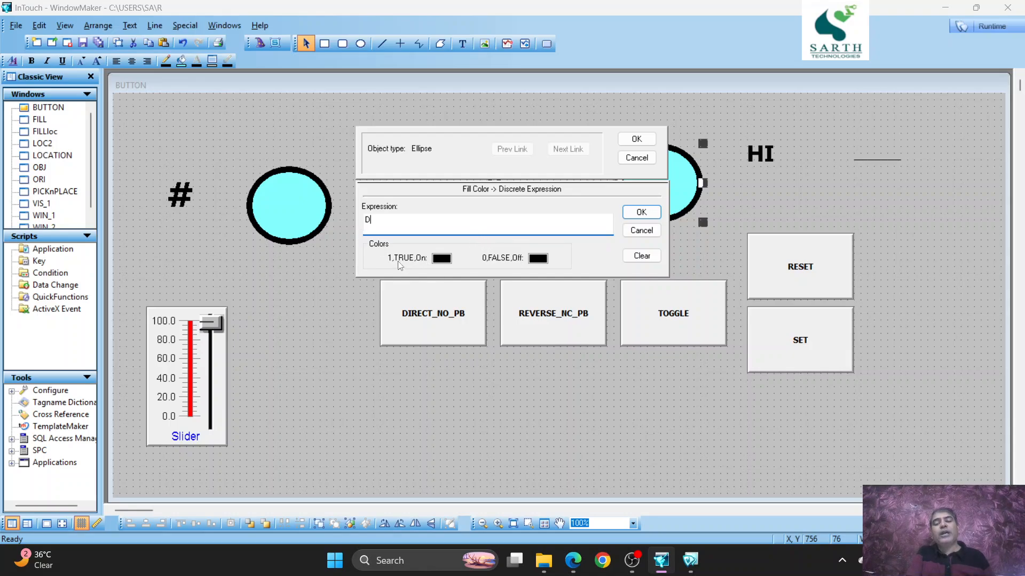
{"action": "left_click", "coordinate": [443, 259]}
{"action": "left_click", "coordinate": [465, 315]}
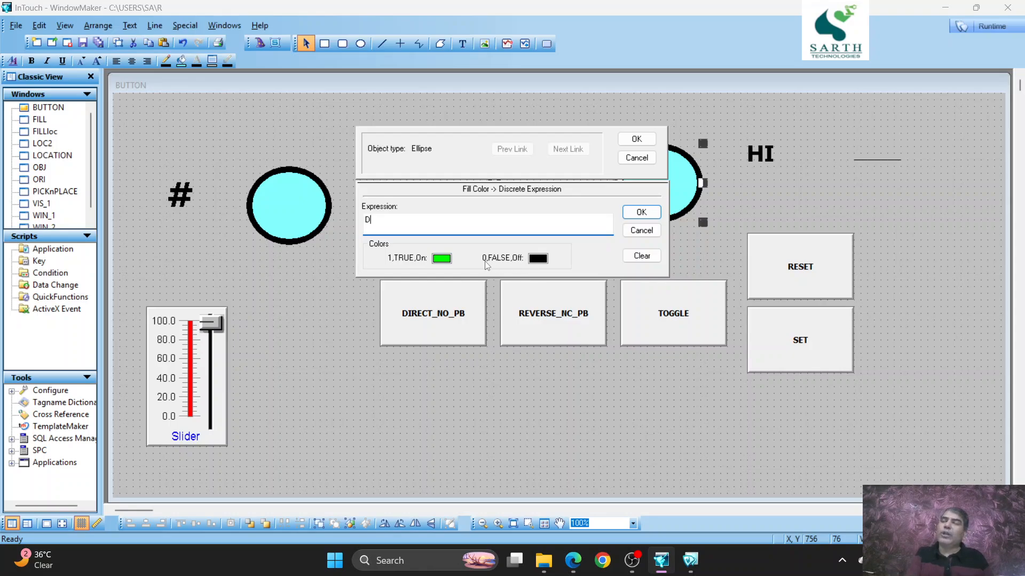
{"action": "left_click", "coordinate": [538, 260]}
{"action": "left_click", "coordinate": [550, 314]}
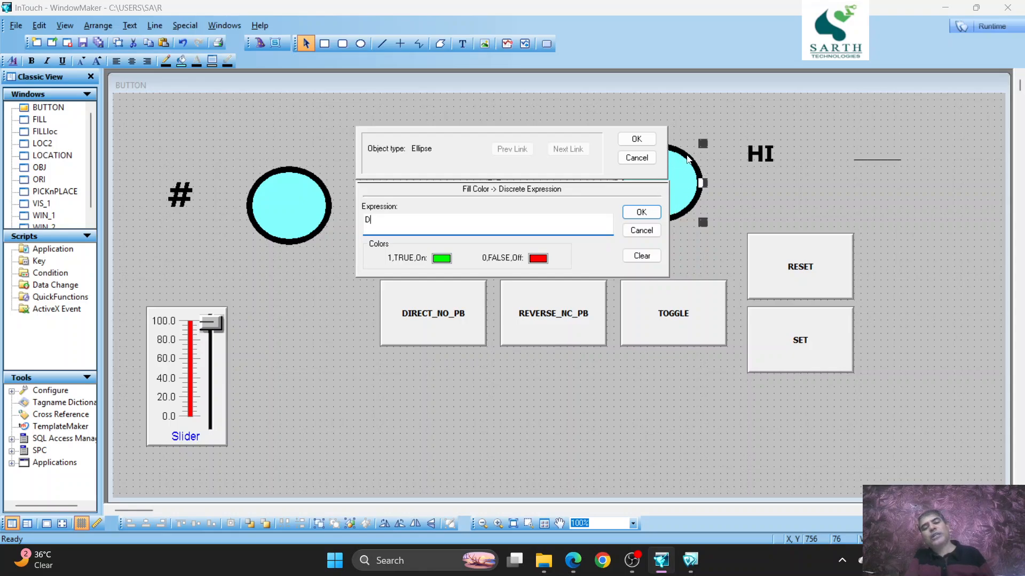
{"action": "left_click", "coordinate": [637, 140]}
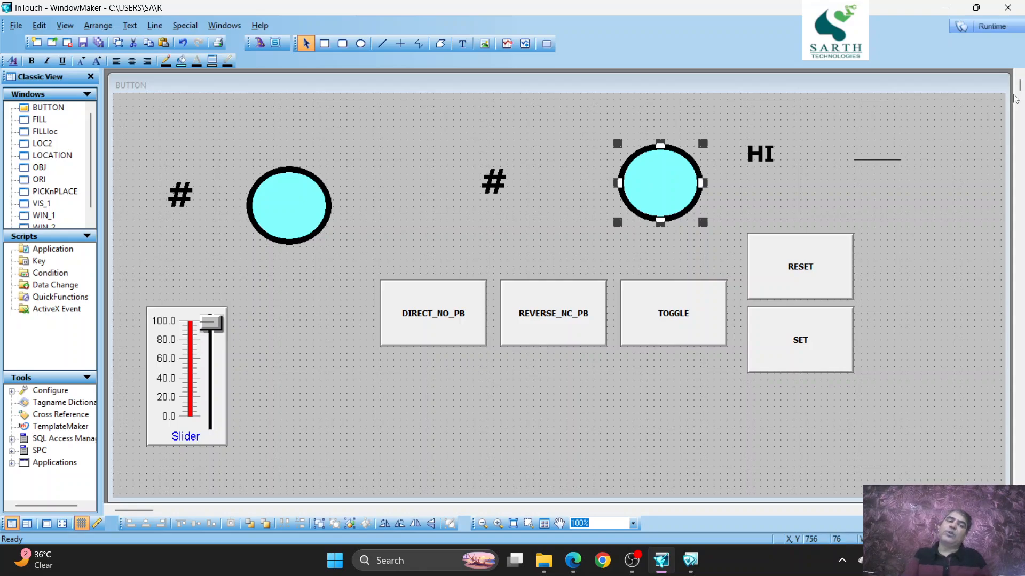
Step: Switch to the WindowViewer runtime and test the circle's fill color with the TOGGLE, SET and RESET buttons
{"action": "left_click", "coordinate": [1000, 25]}
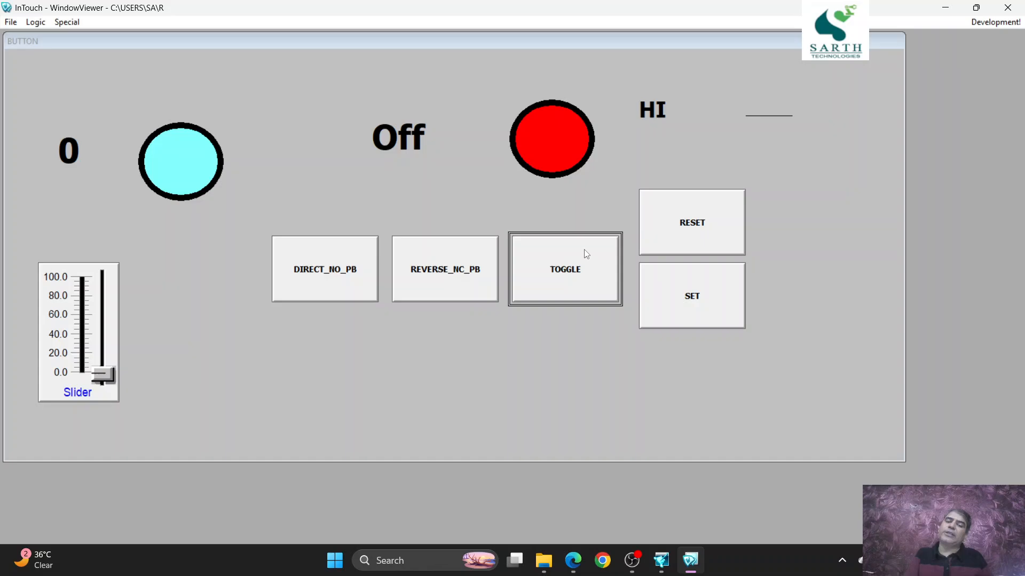
{"action": "left_click", "coordinate": [573, 283]}
{"action": "left_click", "coordinate": [704, 266]}
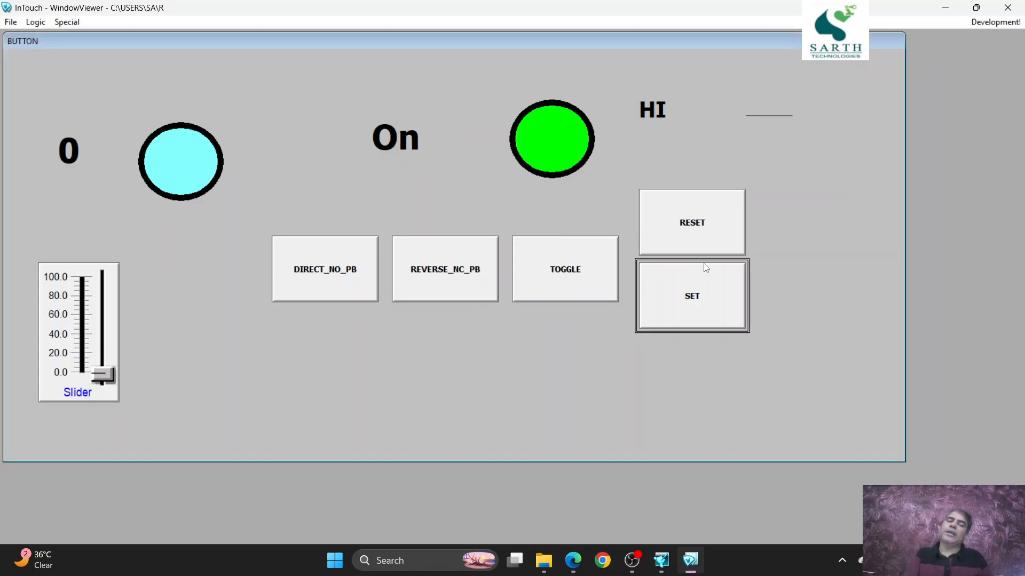
{"action": "left_click", "coordinate": [716, 249]}
{"action": "left_click", "coordinate": [716, 298]}
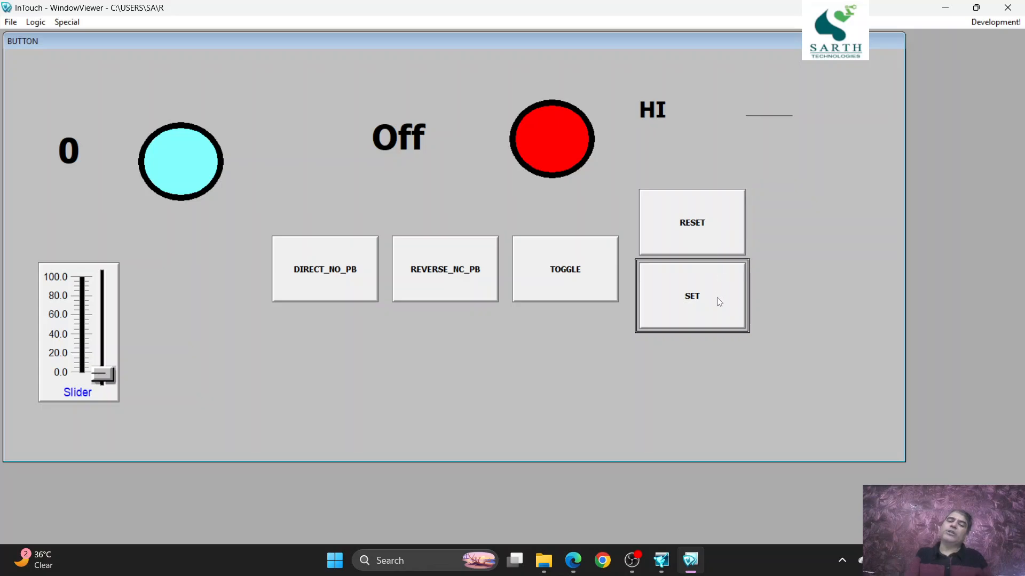
Step: Test the circle's fill color with the DIRECT_NO_PB button several times, followed by the REVERSE_NC_PB button
{"action": "left_click", "coordinate": [346, 294]}
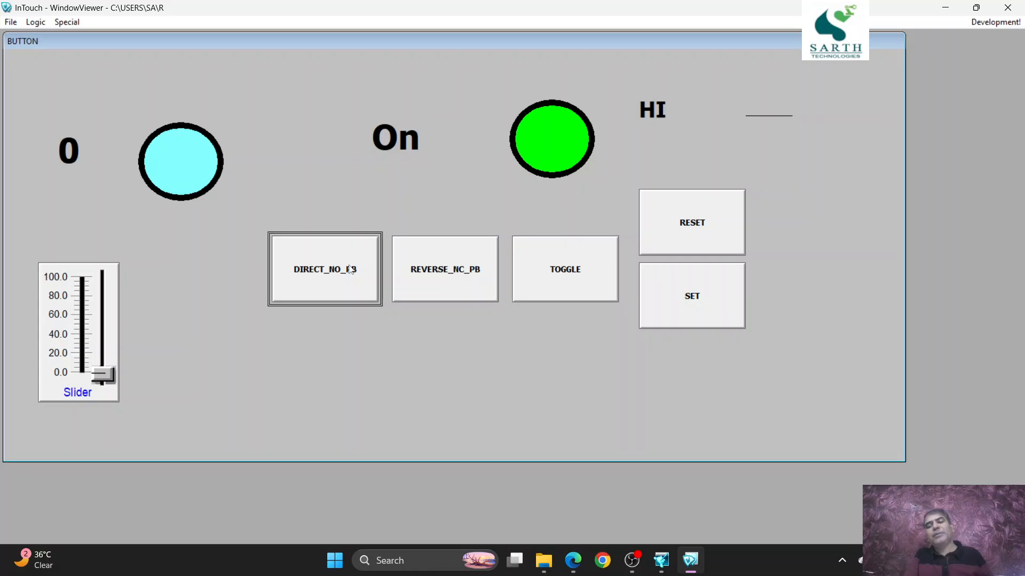
{"action": "left_click", "coordinate": [350, 269]}
{"action": "left_click", "coordinate": [348, 281]}
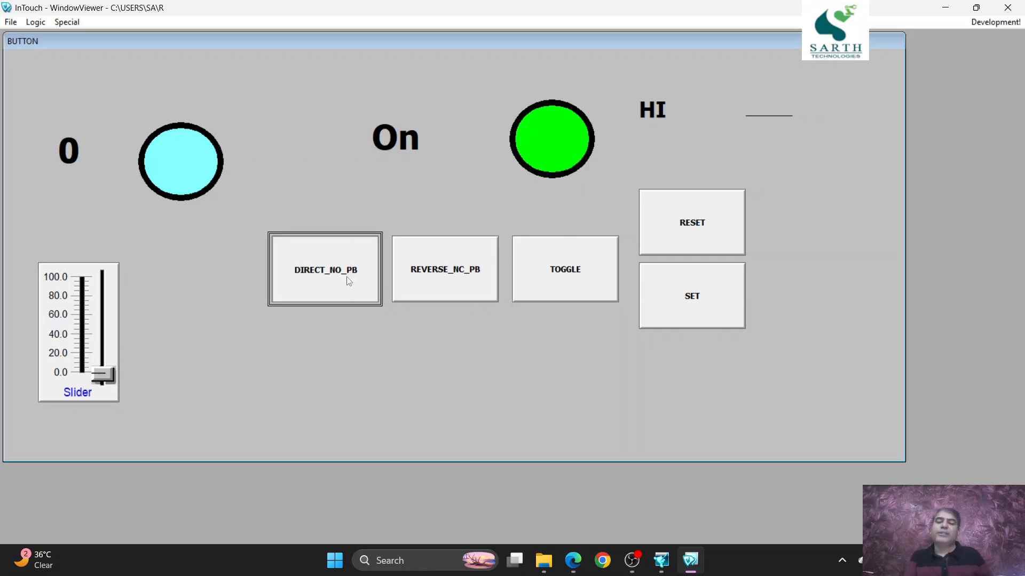
{"action": "left_click", "coordinate": [350, 279]}
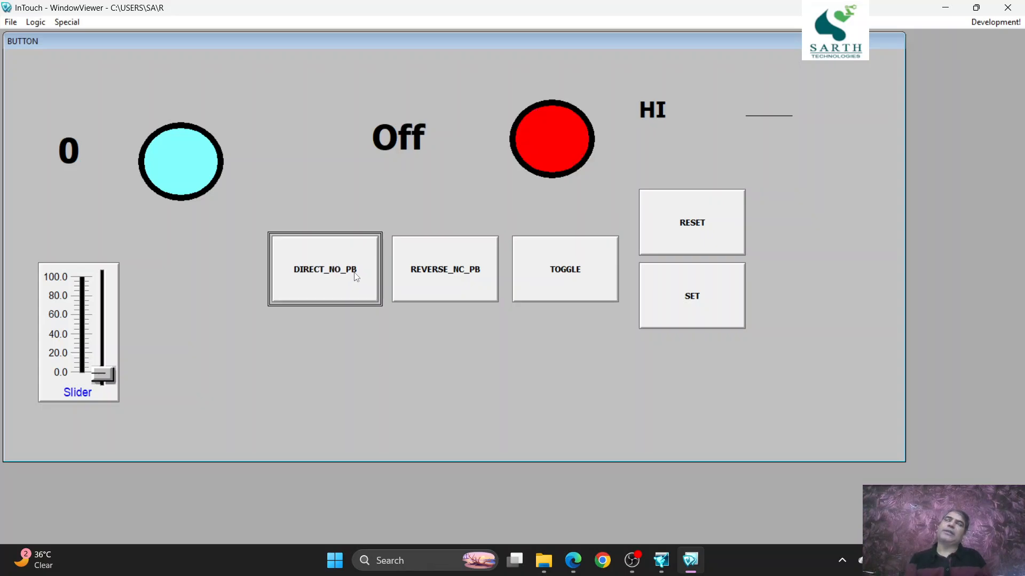
{"action": "left_click", "coordinate": [437, 282]}
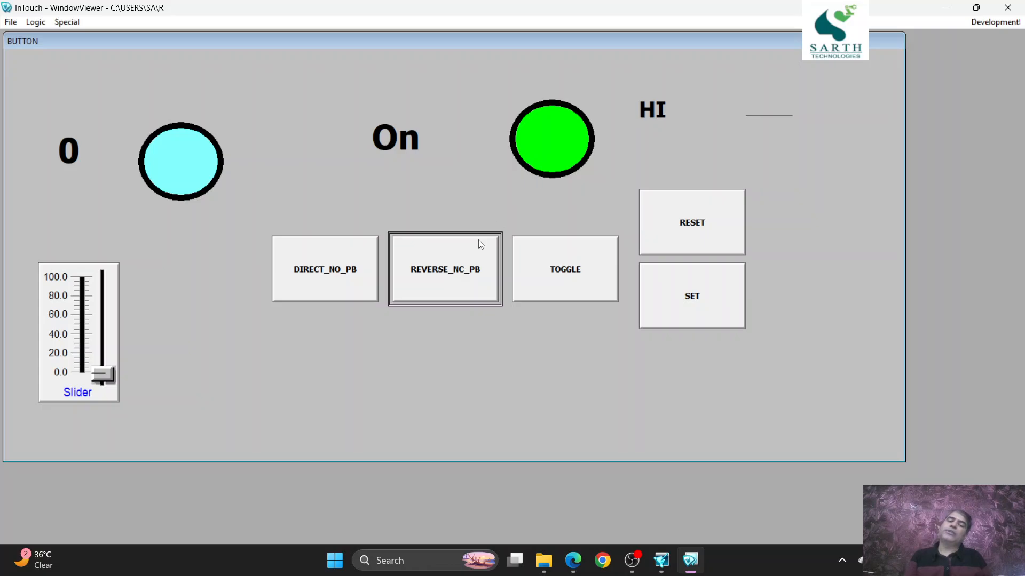
Step: Operate the TOGGLE button repeatedly to test the circle's fill color changes
{"action": "left_click", "coordinate": [532, 254]}
{"action": "left_click", "coordinate": [555, 255]}
{"action": "left_click", "coordinate": [559, 264]}
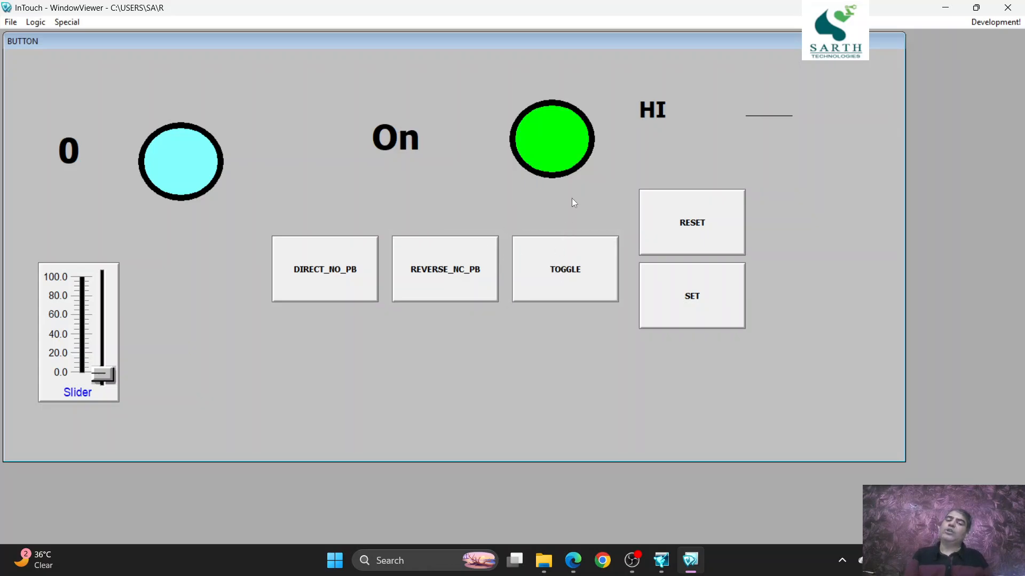
{"action": "left_click", "coordinate": [558, 268]}
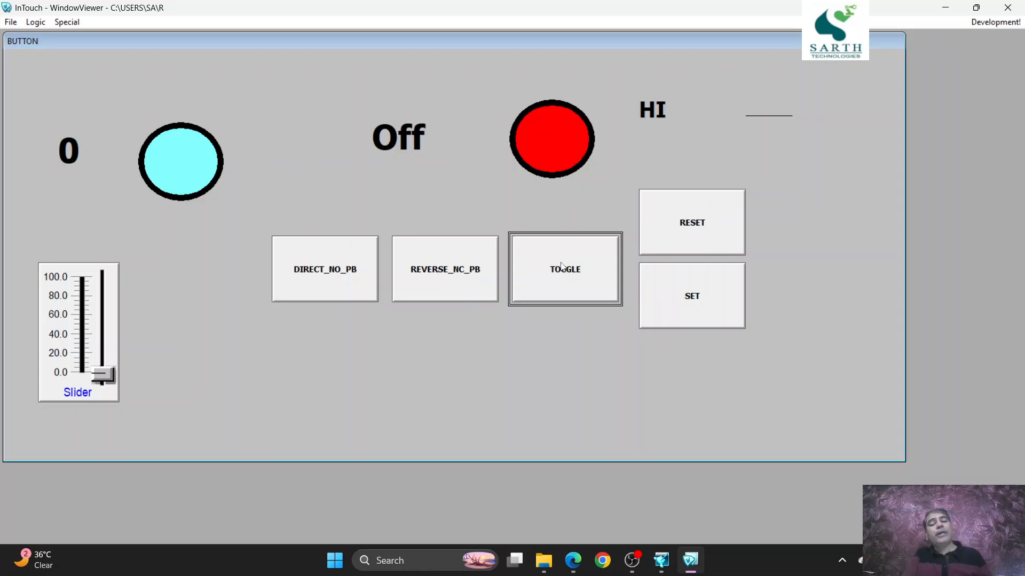
Step: Return to WindowMaker and replace the circle's fill color link with a discrete line color link: expression D, blue for on, yellow for off
{"action": "left_click", "coordinate": [982, 26]}
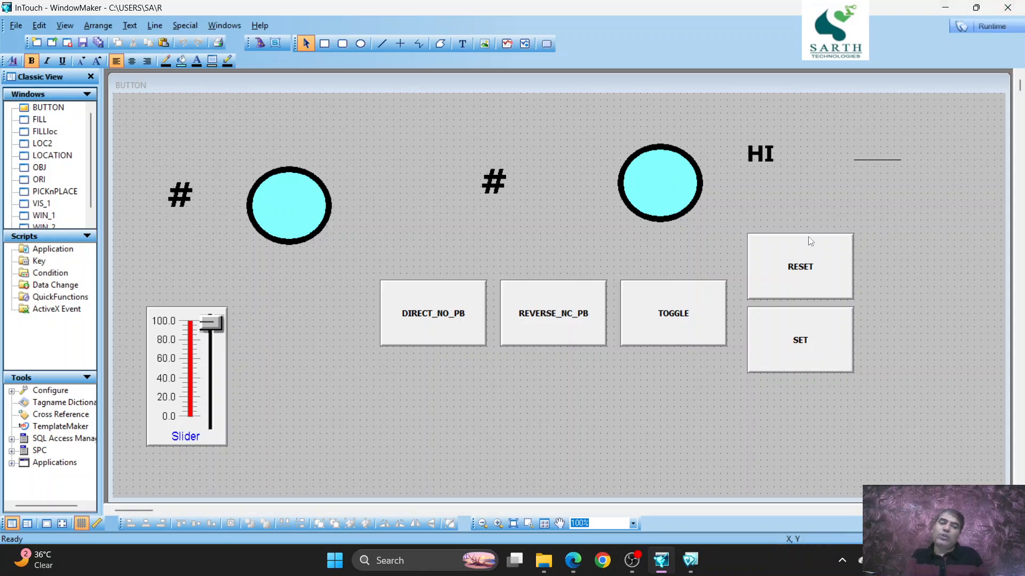
{"action": "double_click", "coordinate": [661, 190]}
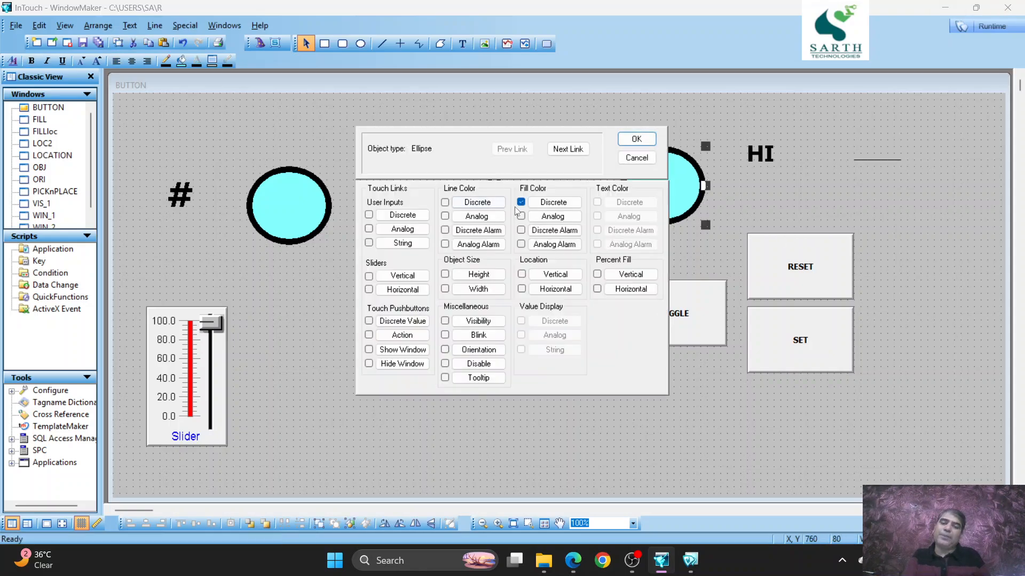
{"action": "left_click", "coordinate": [477, 202]}
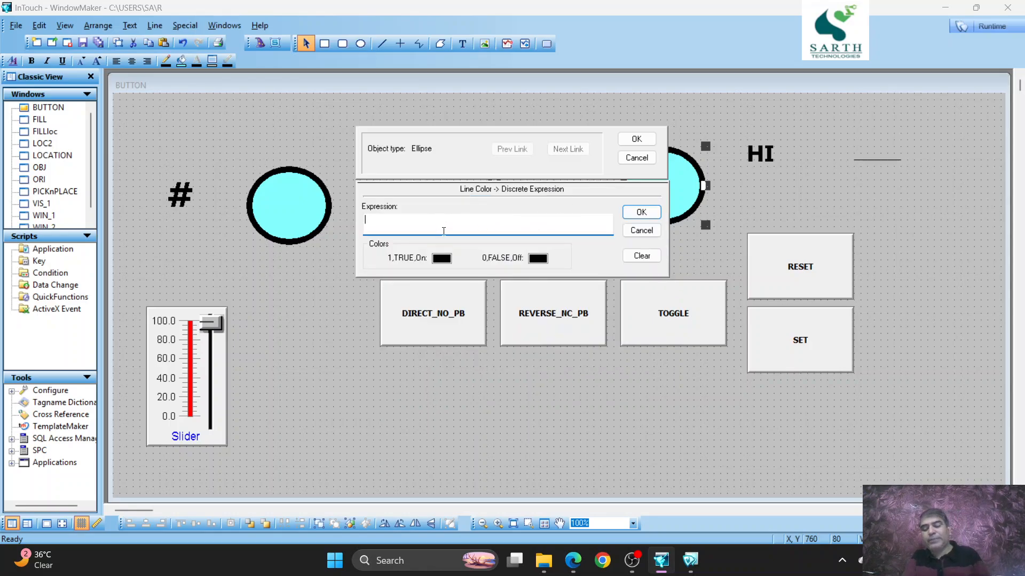
{"action": "type", "text": "D"}
{"action": "left_click", "coordinate": [447, 259]}
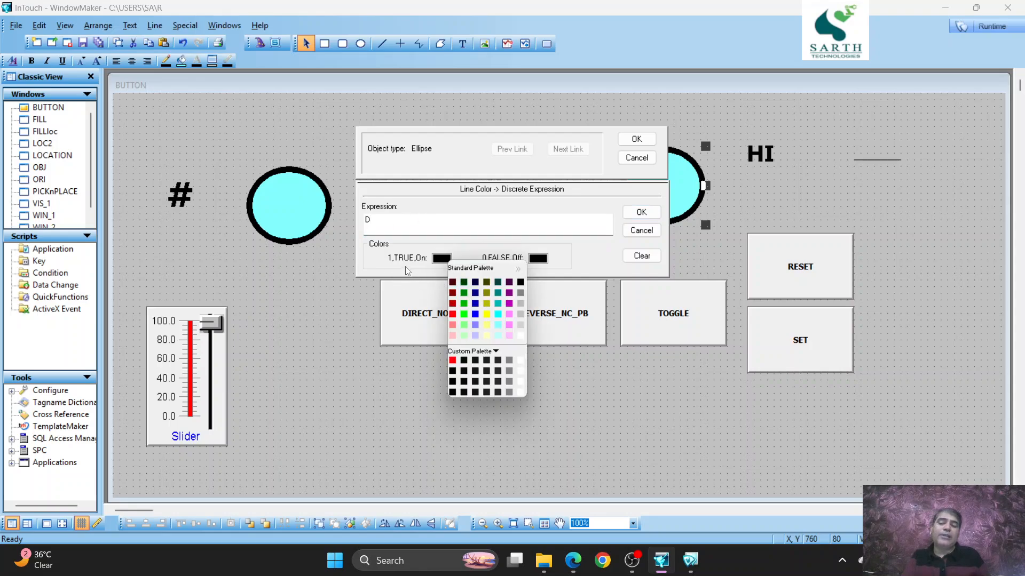
{"action": "left_click", "coordinate": [475, 316]}
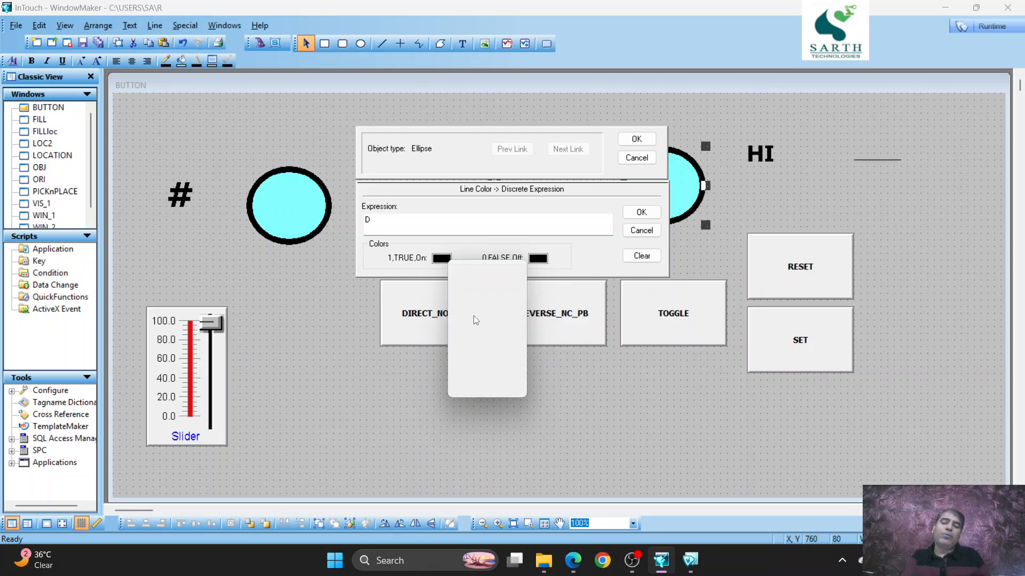
{"action": "left_click", "coordinate": [537, 261]}
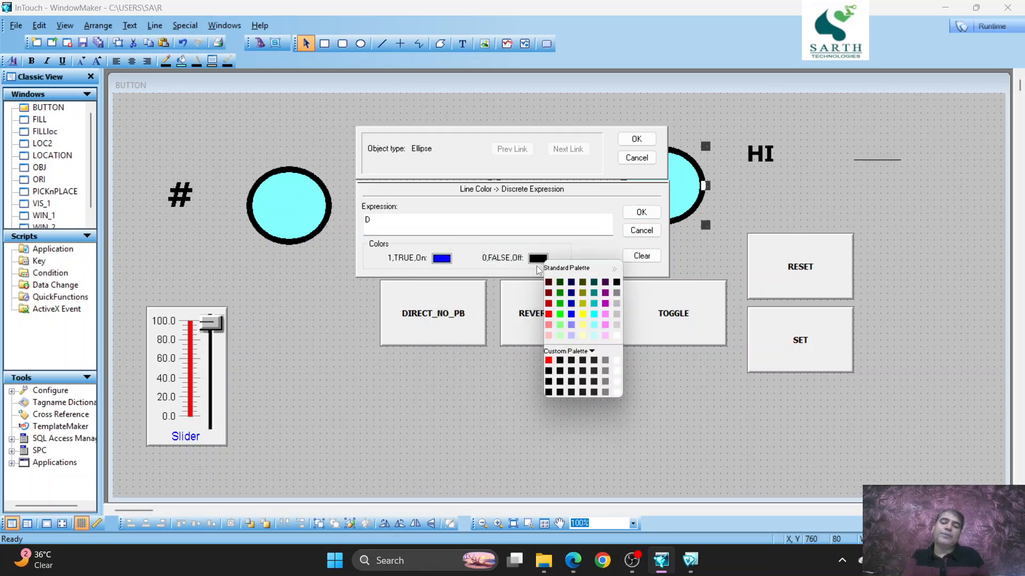
{"action": "left_click", "coordinate": [583, 314]}
{"action": "left_click", "coordinate": [637, 139]}
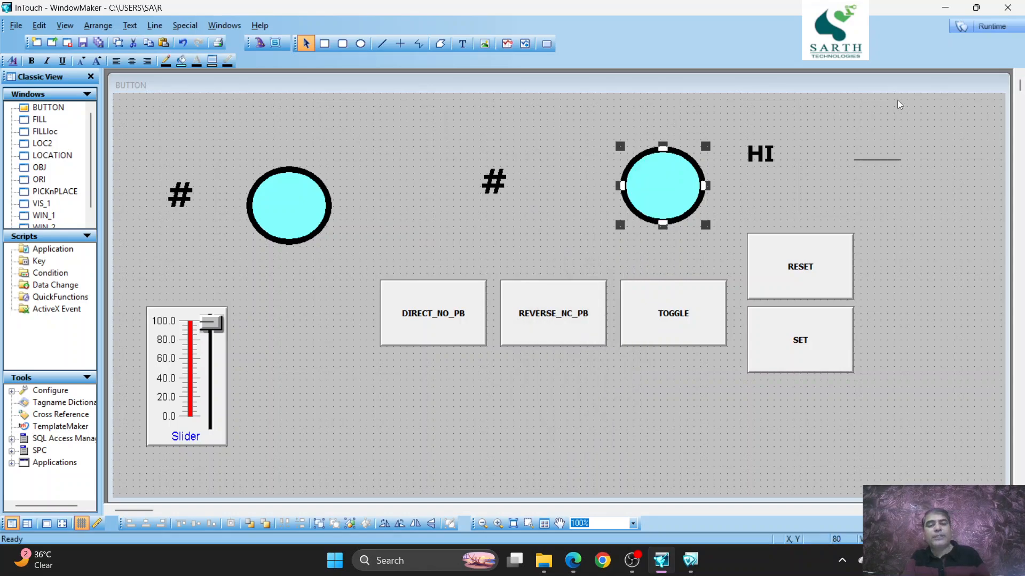
Step: Switch to the WindowViewer runtime and test the circle's line color with the TOGGLE button
{"action": "left_click", "coordinate": [990, 26]}
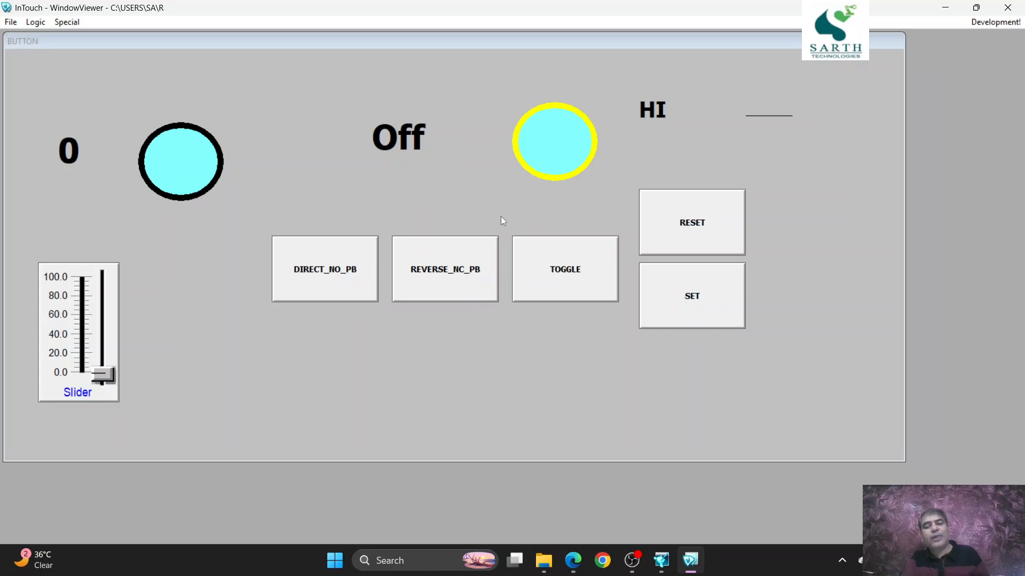
{"action": "left_click", "coordinate": [552, 252]}
{"action": "left_click", "coordinate": [561, 268]}
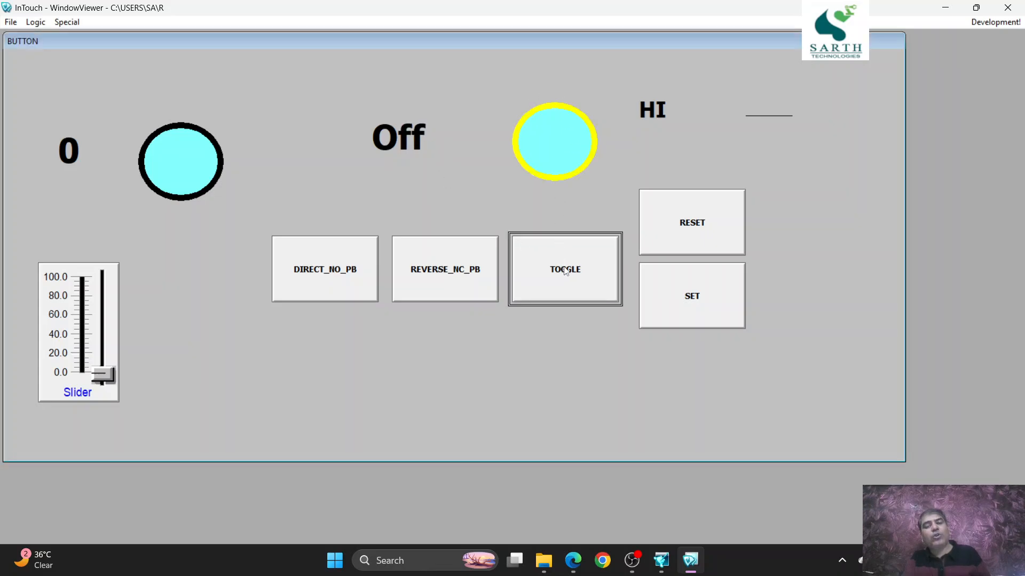
{"action": "left_click", "coordinate": [570, 269]}
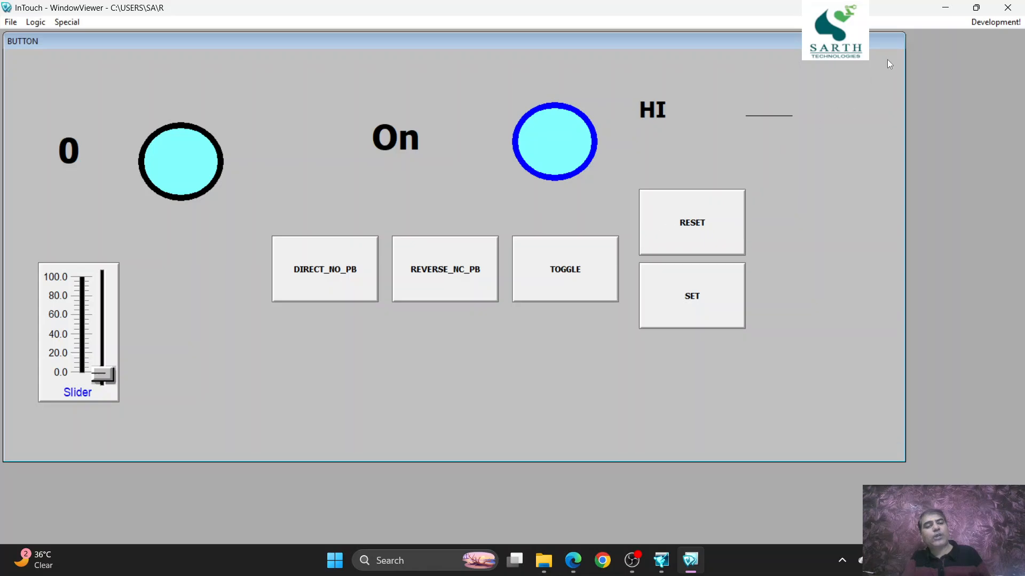
Step: Return to WindowMaker and re-enable the circle's discrete fill color link alongside its line color link
{"action": "left_click", "coordinate": [978, 26]}
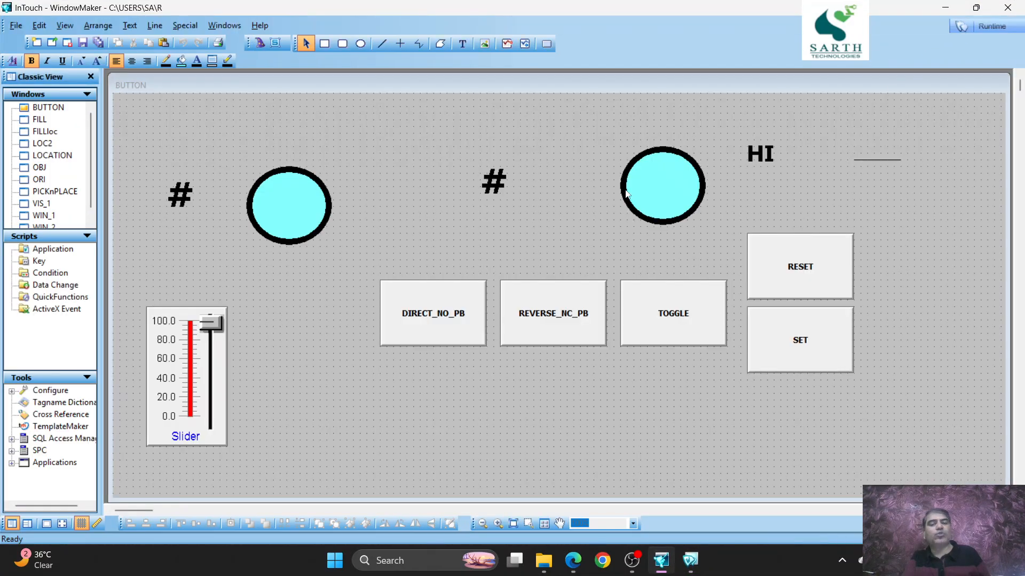
{"action": "double_click", "coordinate": [652, 190]}
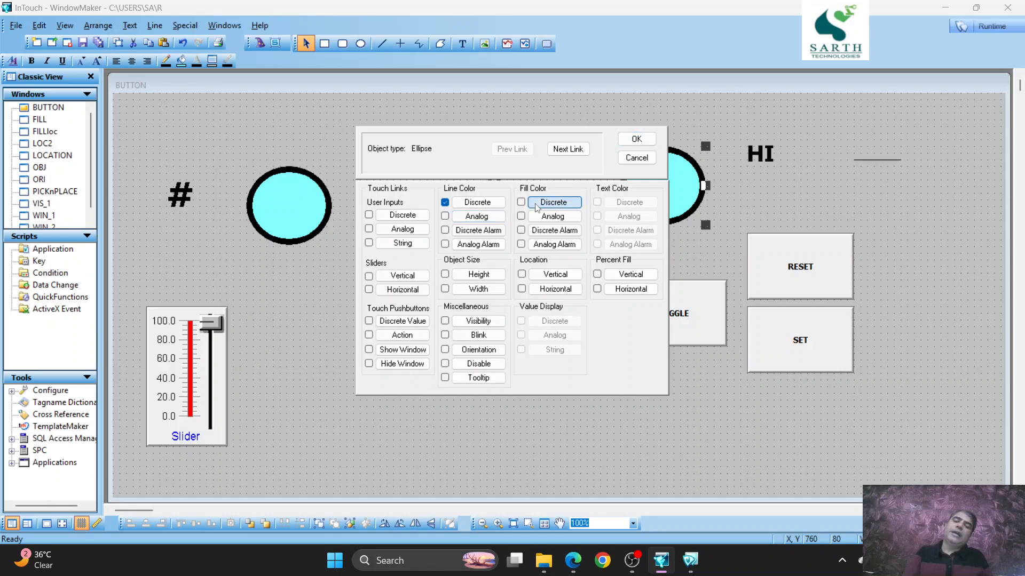
{"action": "left_click", "coordinate": [552, 205]}
{"action": "left_click", "coordinate": [636, 138]}
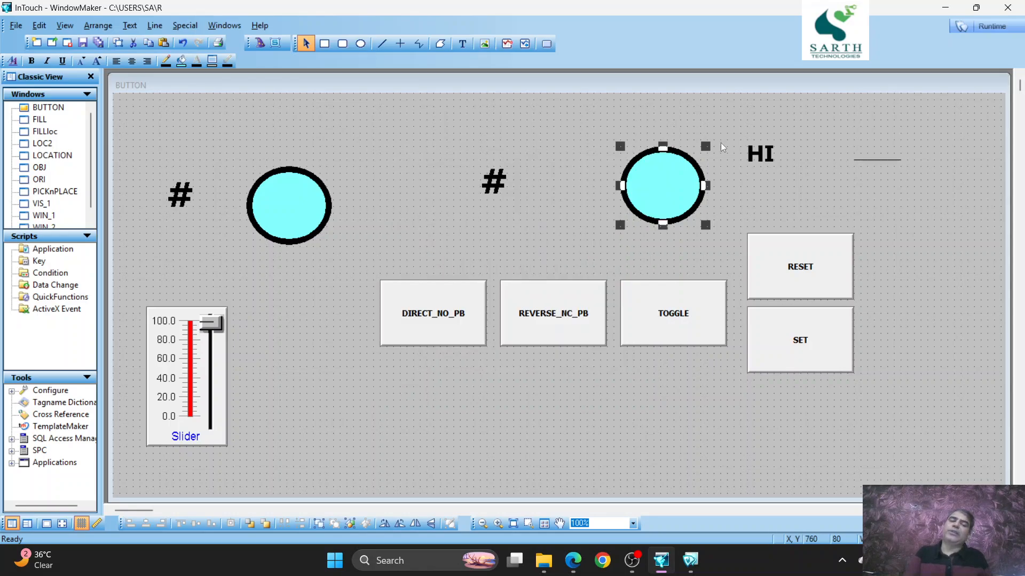
Step: Give the HI text a discrete text color link with expression D, purple for on and dark red for off
{"action": "left_click", "coordinate": [767, 154]}
{"action": "double_click", "coordinate": [767, 154]}
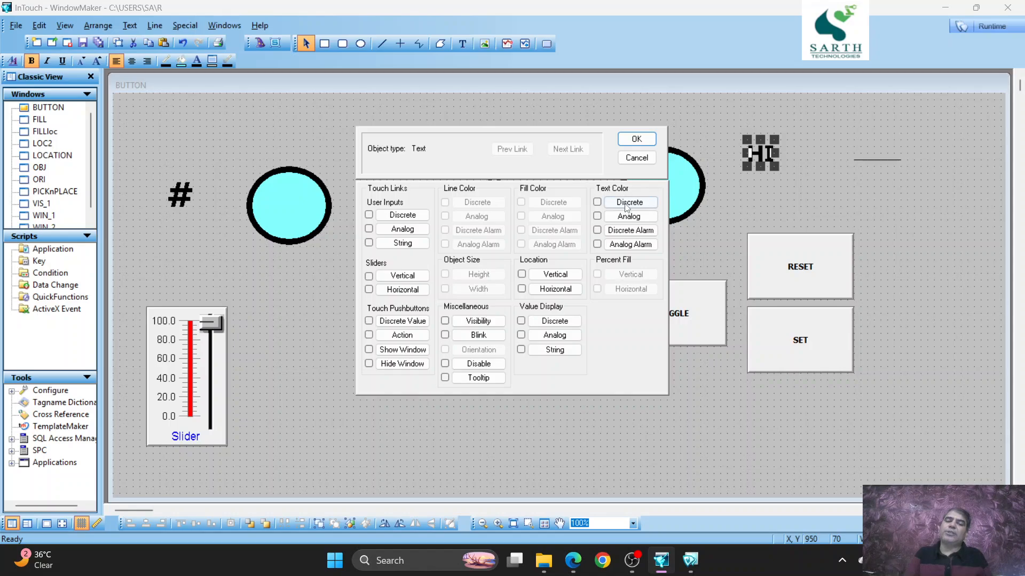
{"action": "left_click", "coordinate": [609, 202]}
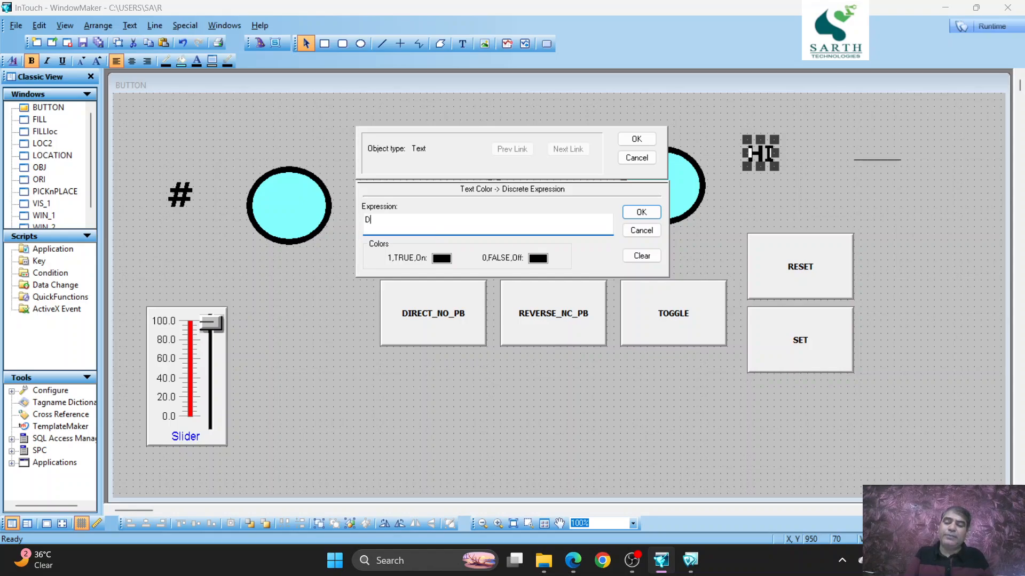
{"action": "left_click", "coordinate": [444, 260]}
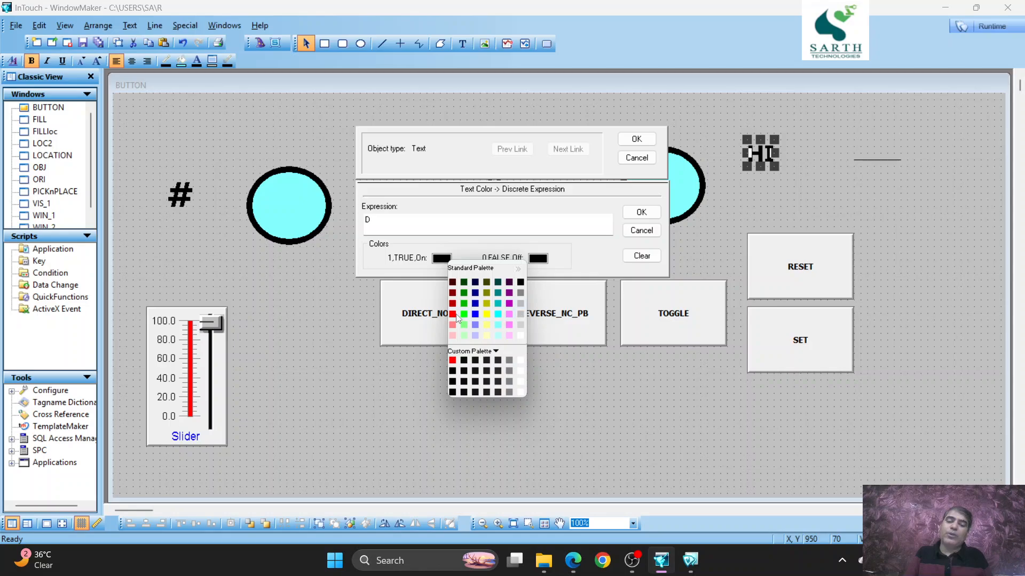
{"action": "left_click", "coordinate": [509, 303]}
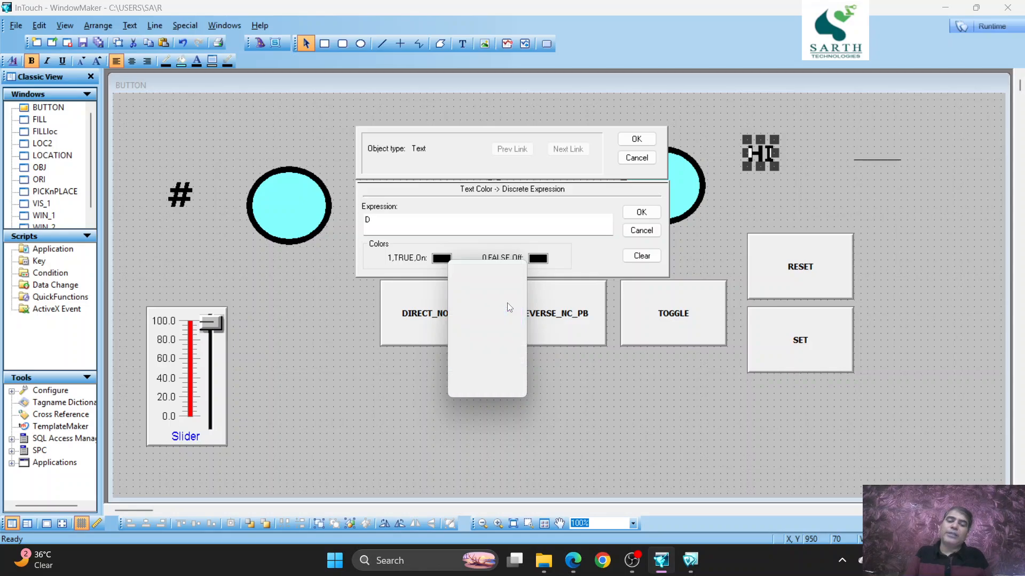
{"action": "left_click", "coordinate": [538, 258]}
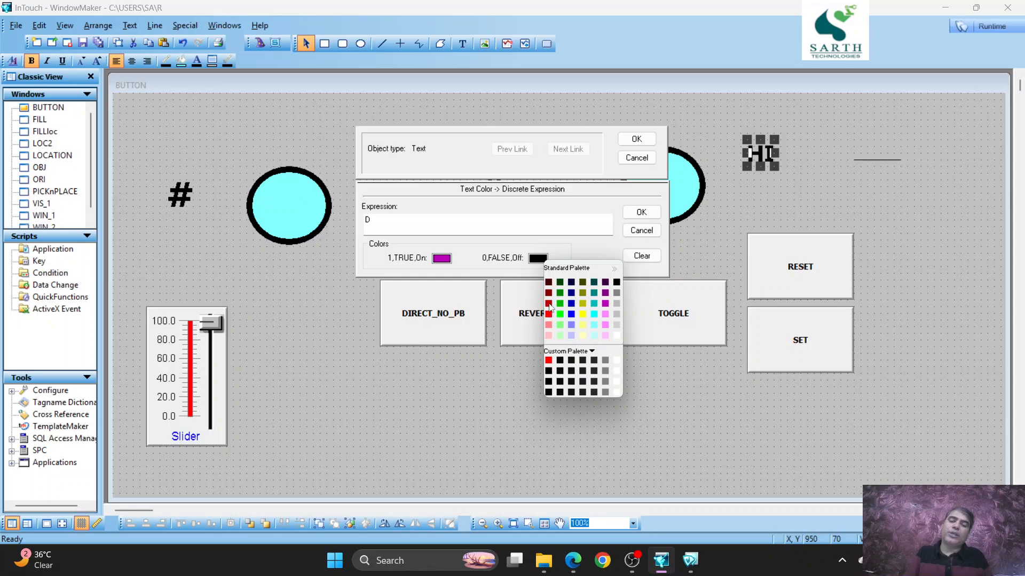
{"action": "left_click", "coordinate": [548, 293]}
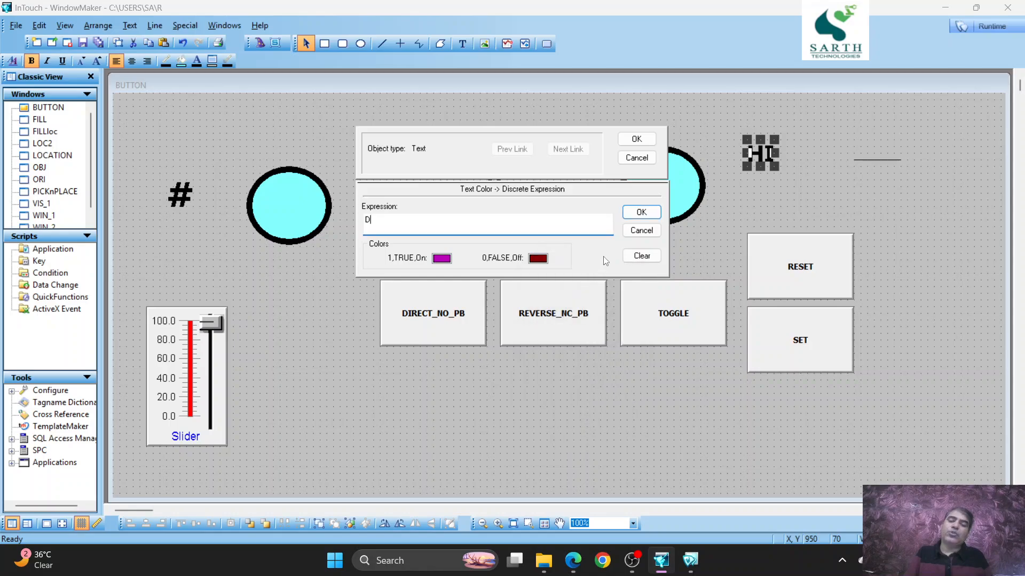
{"action": "left_click", "coordinate": [637, 139]}
Step: Switch to the WindowViewer runtime and test the circle's fill and line colors and the HI text color with the TOGGLE button
{"action": "left_click", "coordinate": [991, 25]}
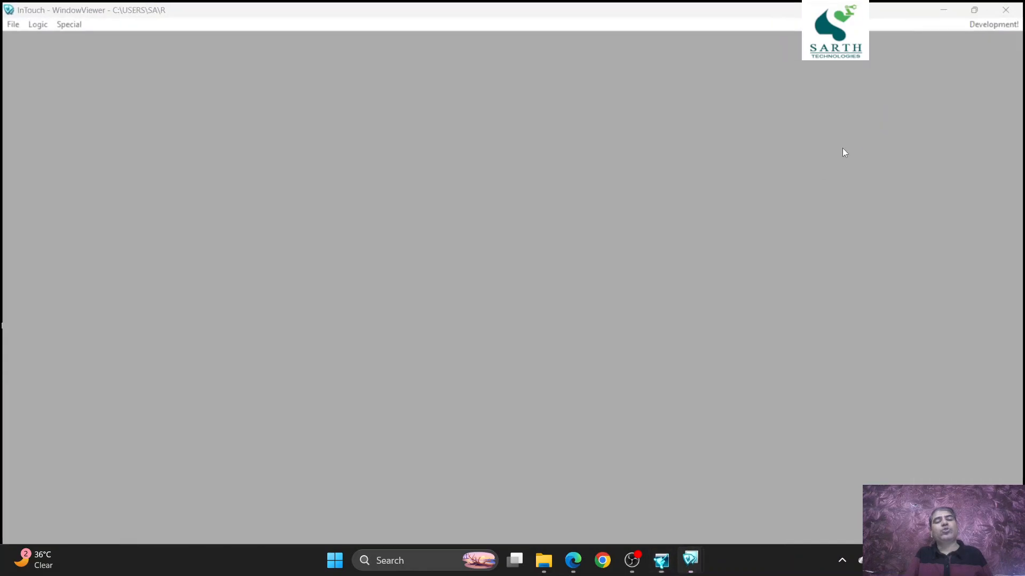
{"action": "left_click", "coordinate": [577, 259]}
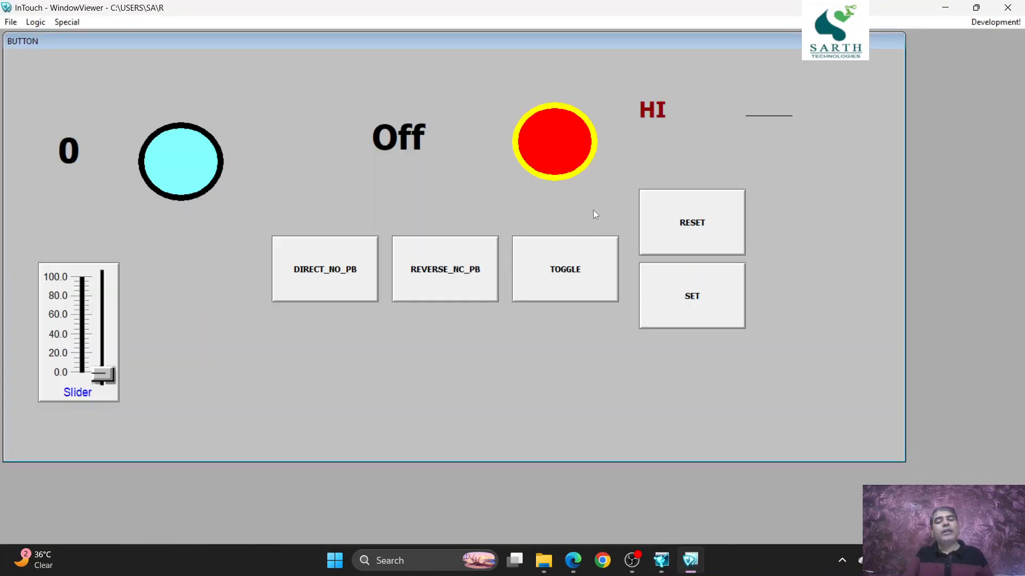
{"action": "left_click", "coordinate": [566, 259]}
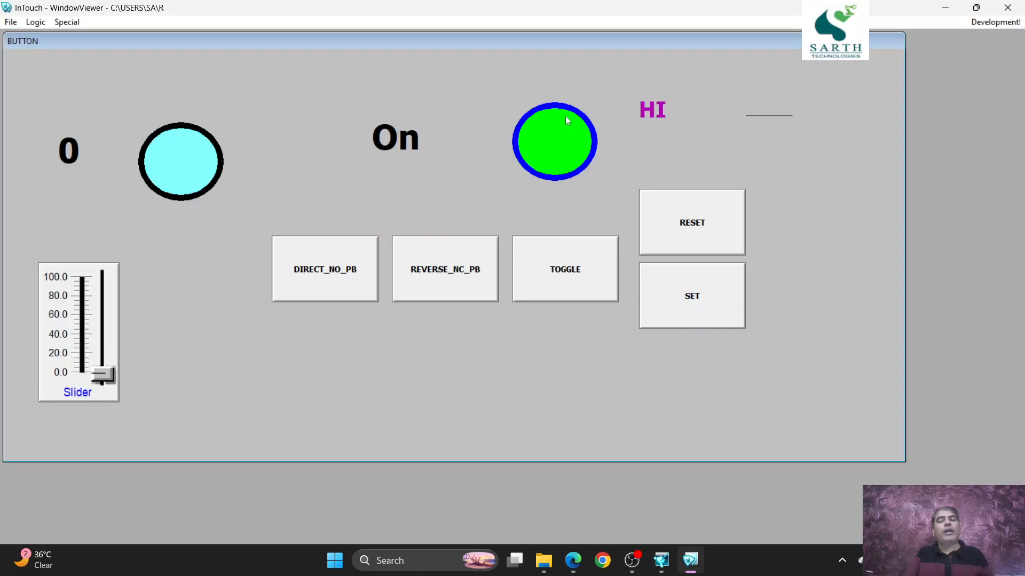
{"action": "left_click", "coordinate": [584, 264]}
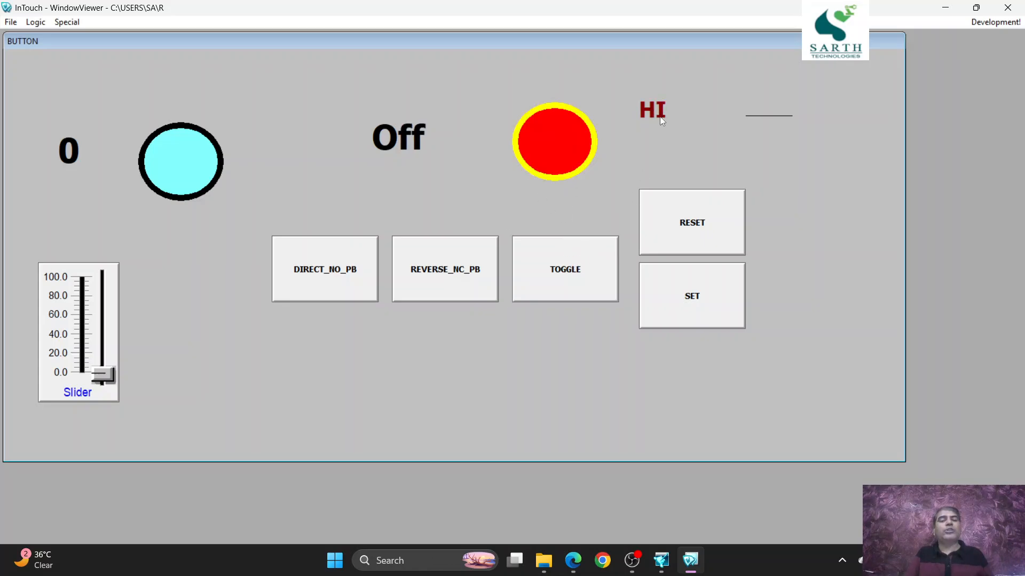
{"action": "left_click", "coordinate": [580, 251]}
{"action": "left_click", "coordinate": [601, 247]}
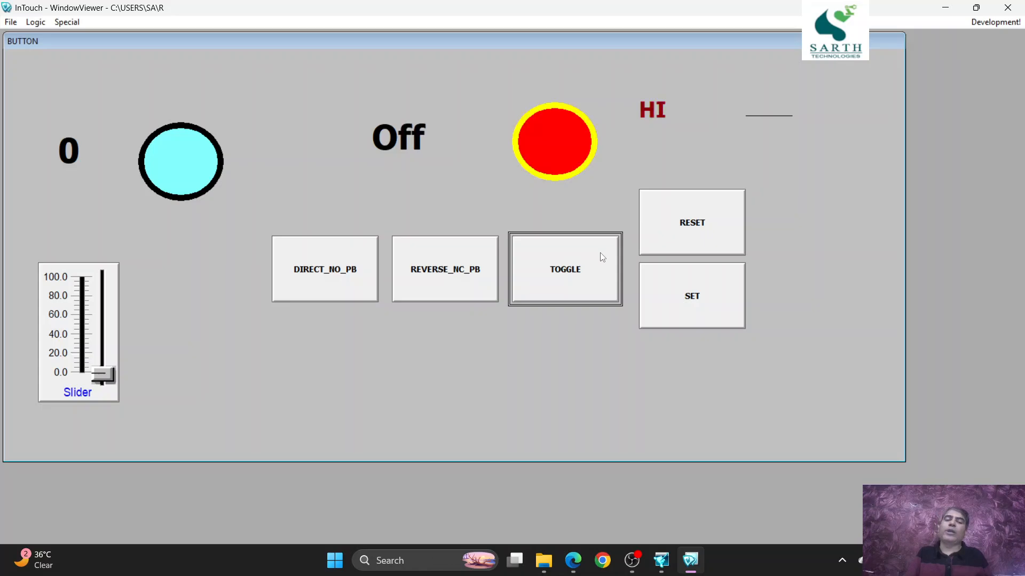
Step: Return to WindowMaker and move the HI text into the middle of the circle above TOGGLE
{"action": "left_click", "coordinate": [987, 22]}
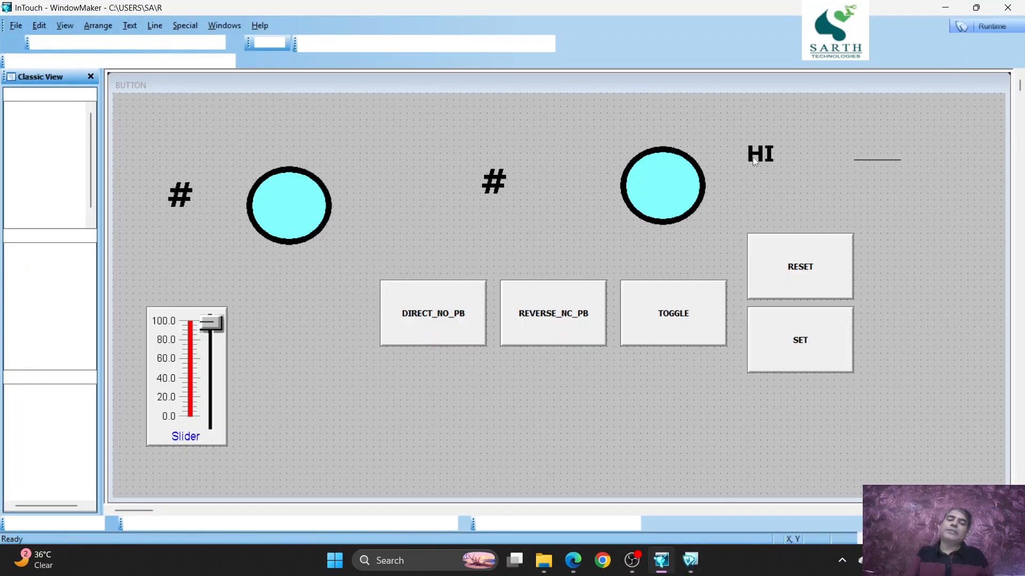
{"action": "left_click_drag", "start_coordinate": [729, 168], "coordinate": [656, 192]}
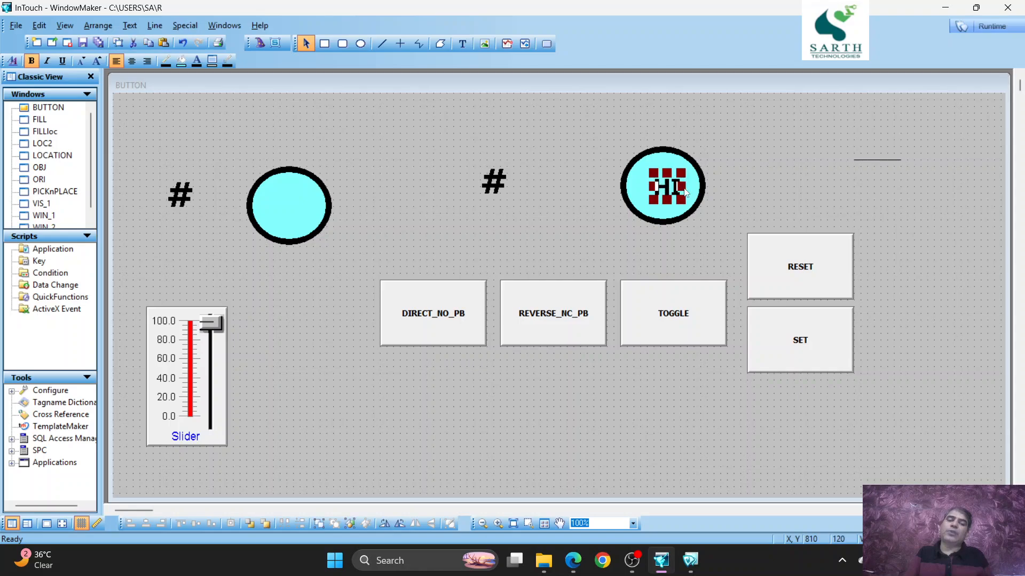
{"action": "left_click", "coordinate": [706, 204]}
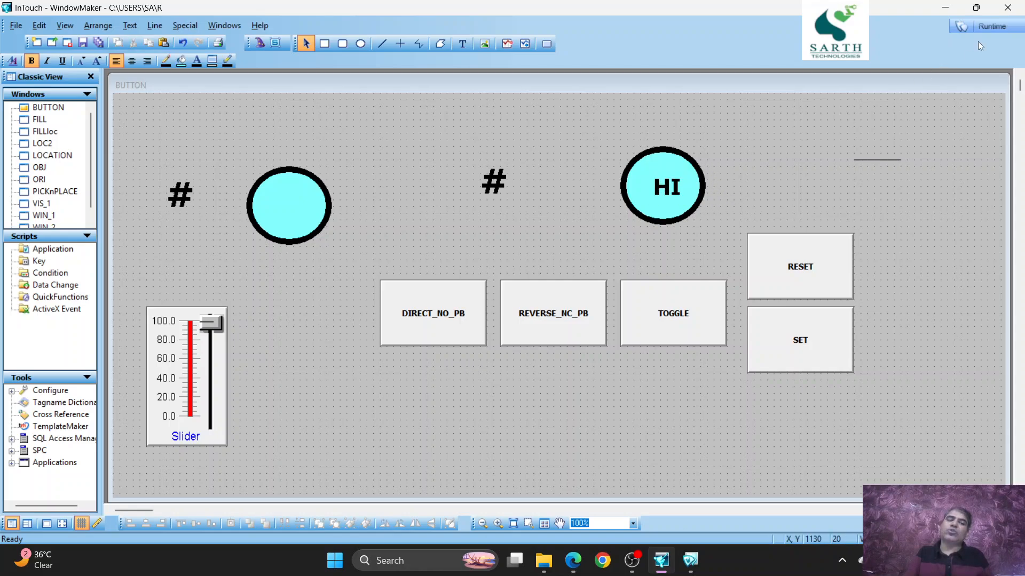
Step: Switch to the WindowViewer runtime and operate TOGGLE repeatedly to test the circle with the HI text inside it
{"action": "left_click", "coordinate": [993, 26]}
{"action": "left_click", "coordinate": [606, 256]}
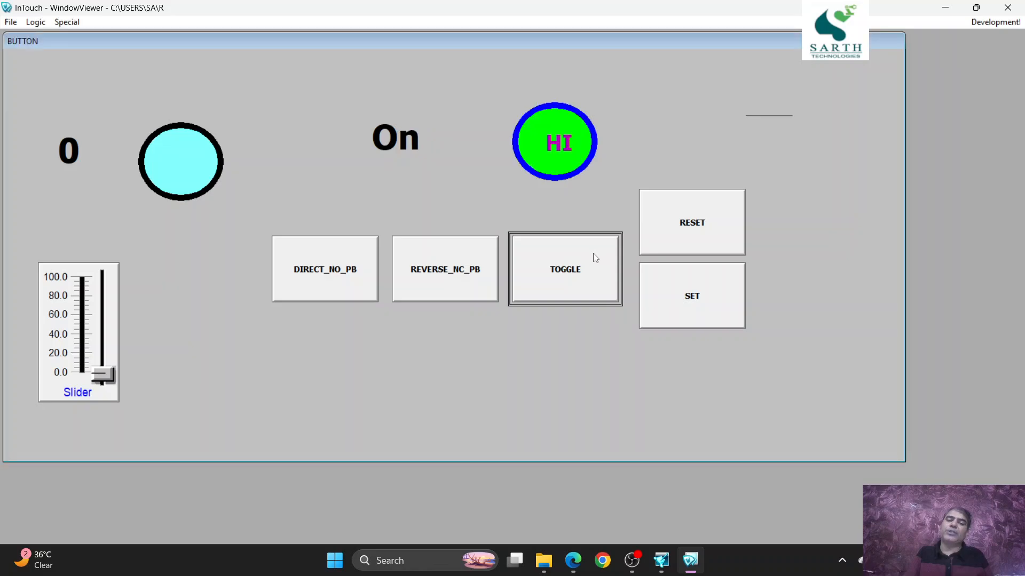
{"action": "left_click", "coordinate": [595, 259]}
{"action": "left_click", "coordinate": [595, 259]}
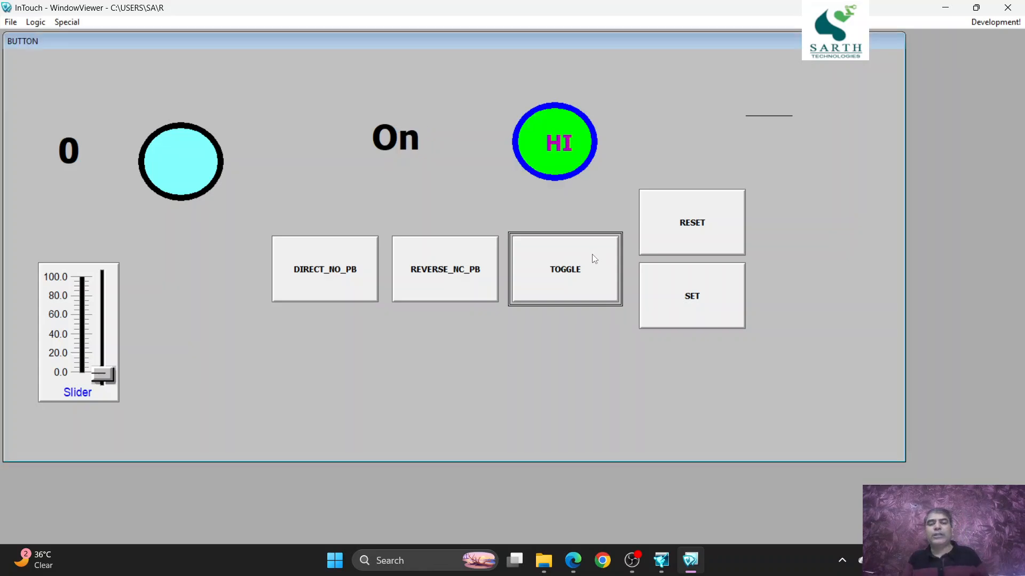
{"action": "left_click", "coordinate": [595, 258]}
{"action": "left_click", "coordinate": [592, 255]}
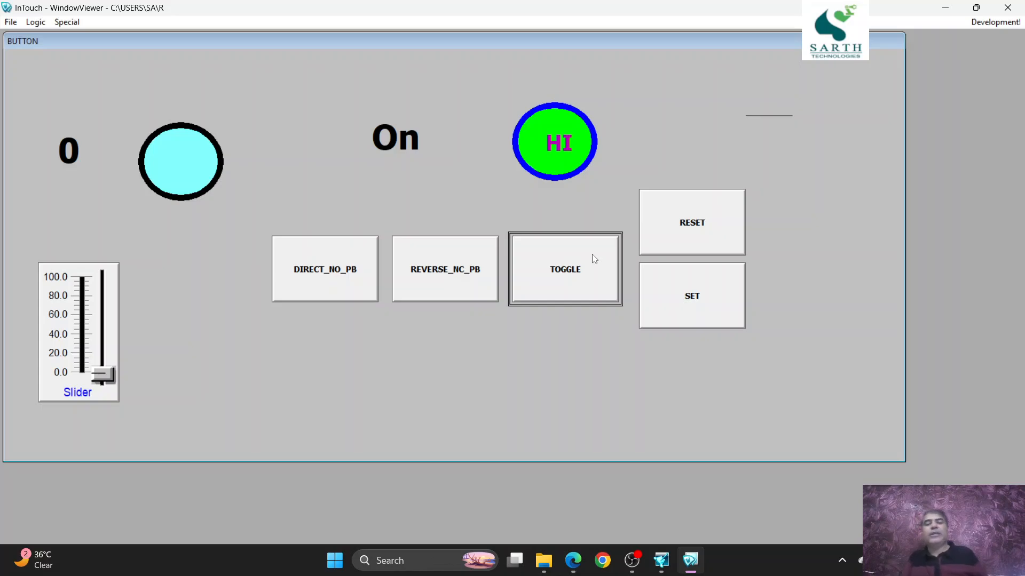
{"action": "left_click", "coordinate": [593, 255]}
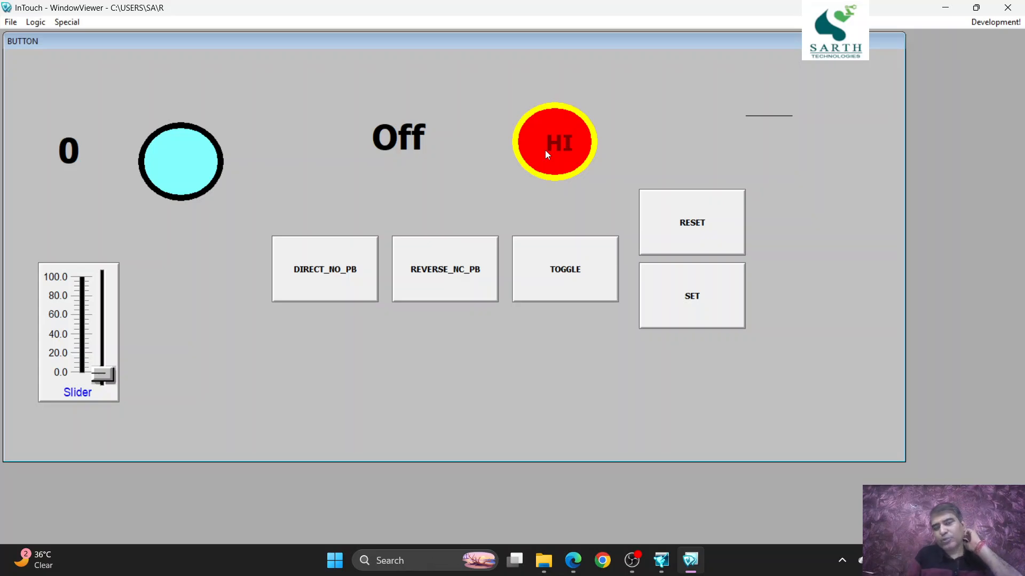
Step: Return to WindowMaker, draw a small circle above the RESET button and fill it with red
{"action": "left_click", "coordinate": [978, 22]}
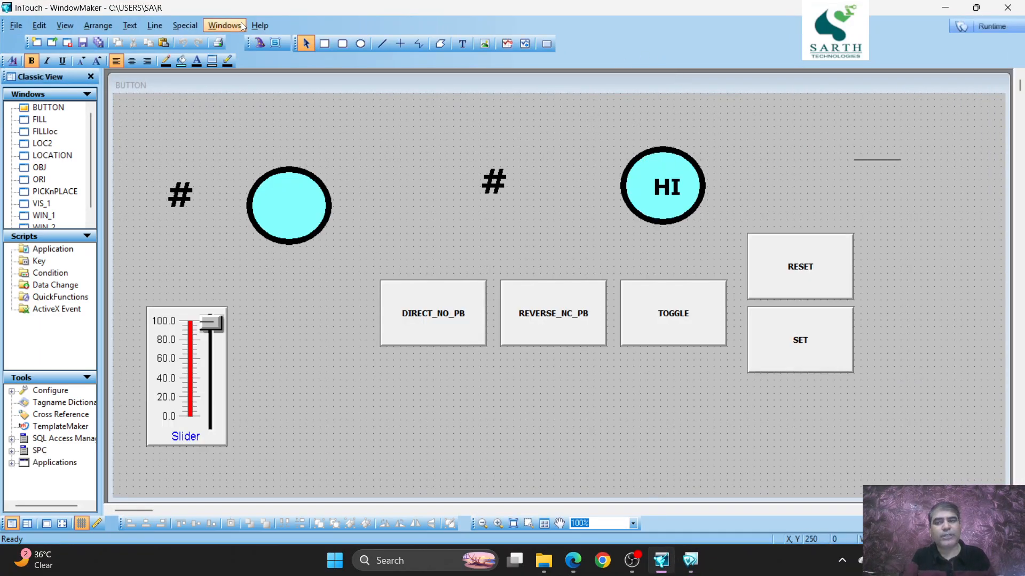
{"action": "left_click", "coordinate": [361, 43]}
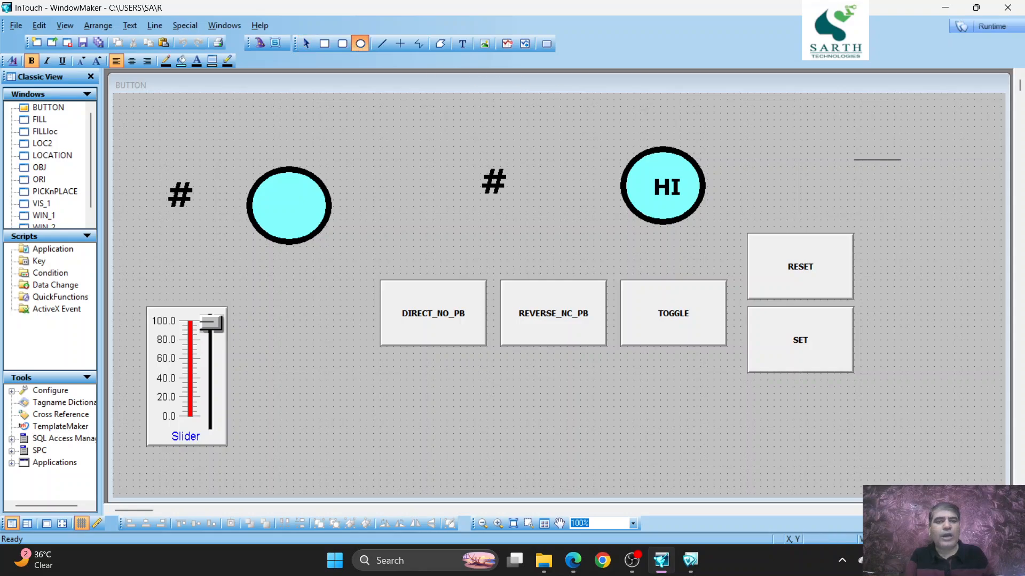
{"action": "left_click_drag", "start_coordinate": [767, 127], "coordinate": [834, 187]}
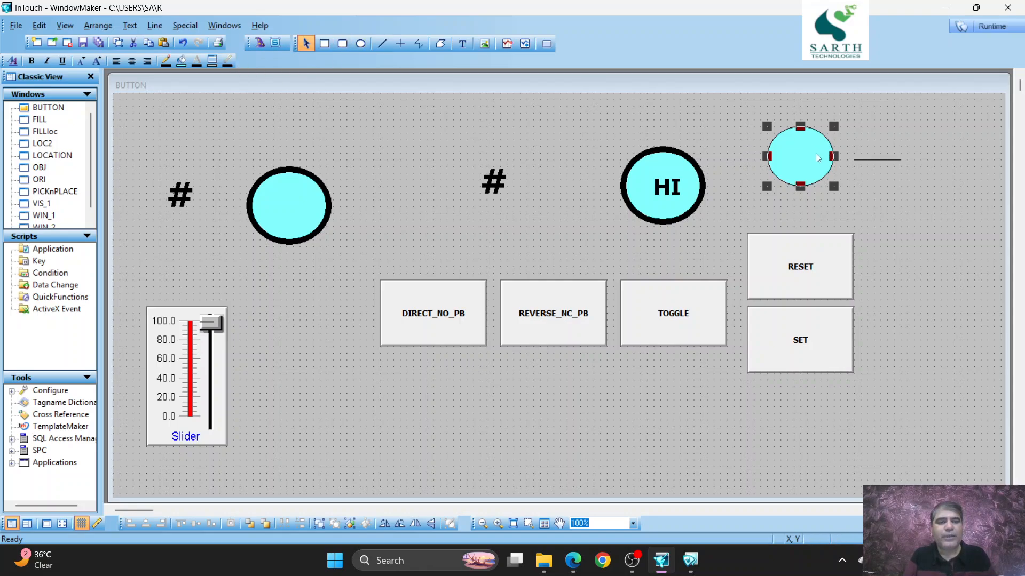
{"action": "left_click", "coordinate": [181, 61]}
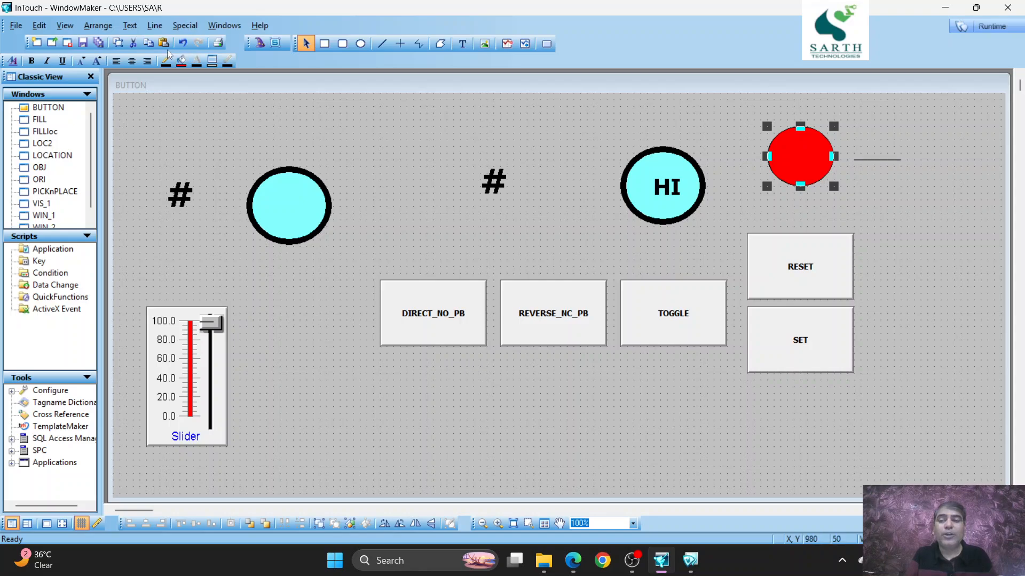
Step: Duplicate the red circle above RESET, fill the copy with green and place it beside the original
{"action": "left_click", "coordinate": [118, 42]}
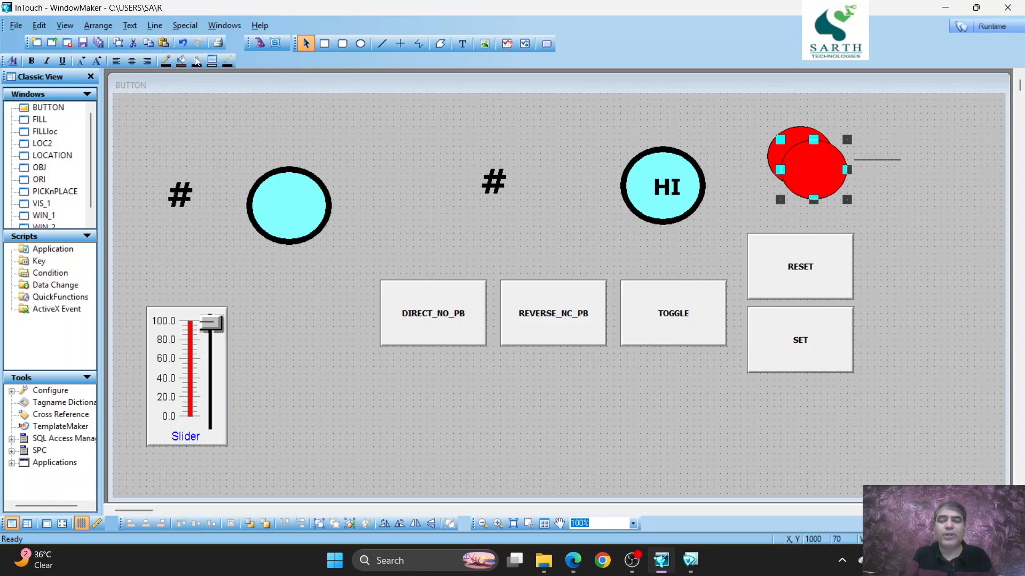
{"action": "left_click", "coordinate": [181, 60]}
{"action": "left_click", "coordinate": [195, 126]}
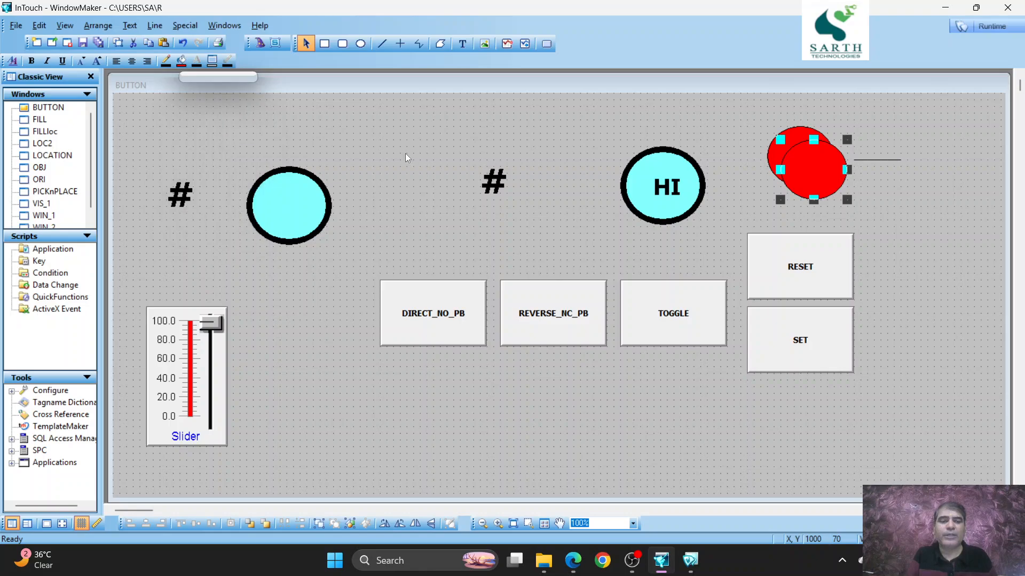
{"action": "left_click_drag", "start_coordinate": [834, 174], "coordinate": [900, 178]}
Step: Give the red circle a visibility link with expression D and visible state Off
{"action": "left_click", "coordinate": [787, 168]}
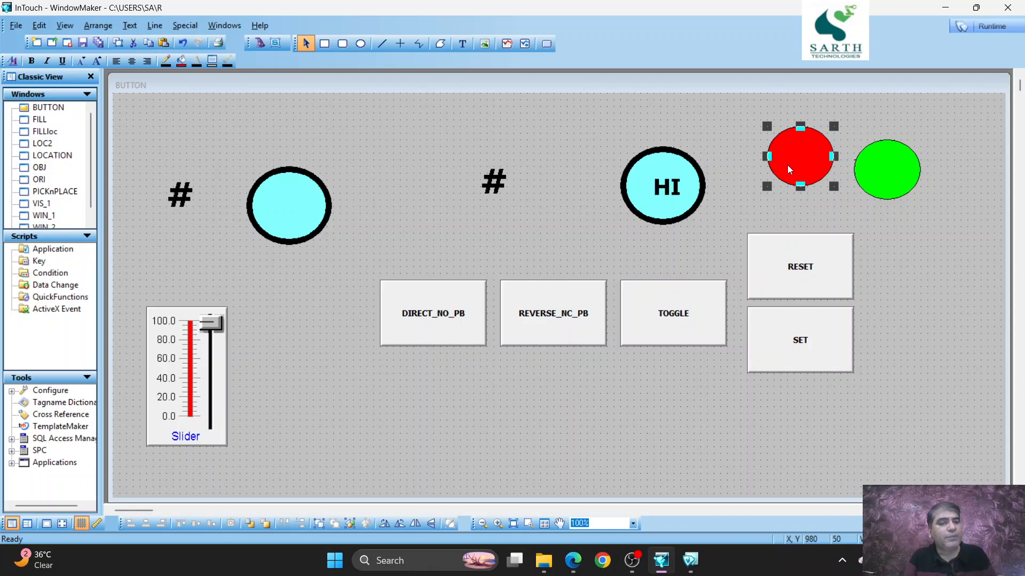
{"action": "double_click", "coordinate": [787, 165]}
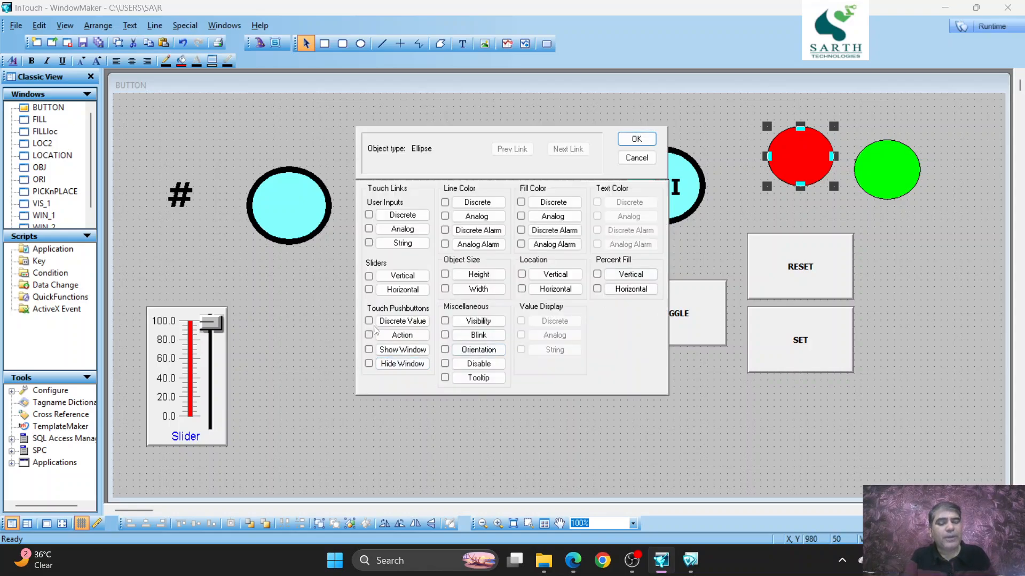
{"action": "left_click", "coordinate": [478, 320]}
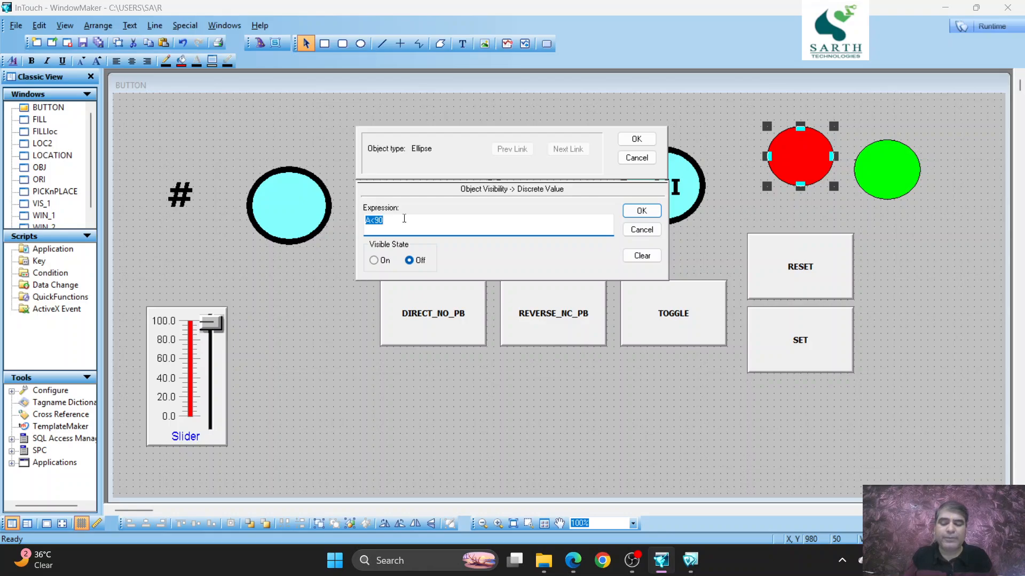
{"action": "type", "text": "D"}
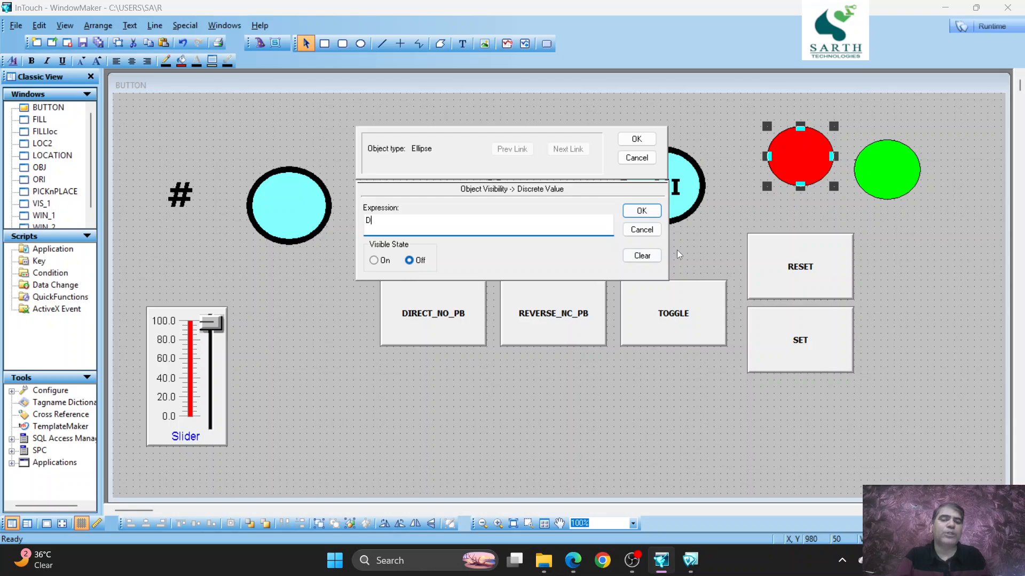
{"action": "left_click", "coordinate": [636, 139]}
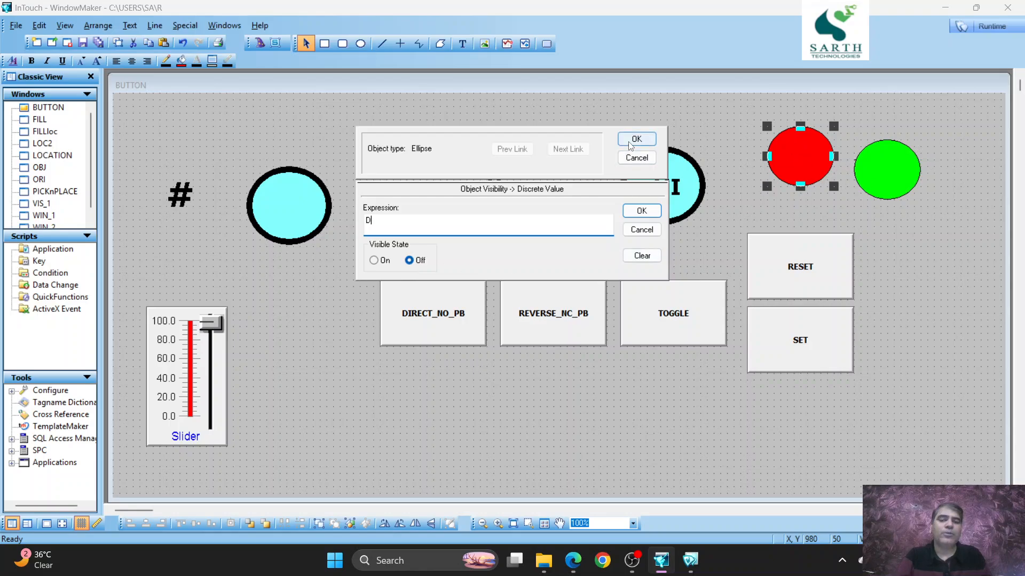
Step: Give the green circle a visibility link with expression D and visible state On
{"action": "double_click", "coordinate": [905, 184]}
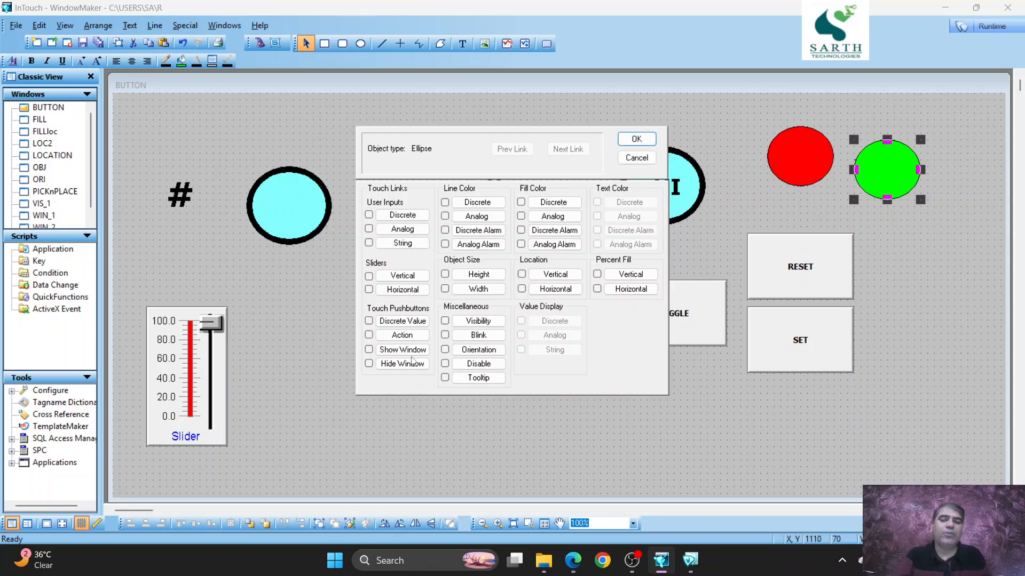
{"action": "left_click", "coordinate": [465, 321]}
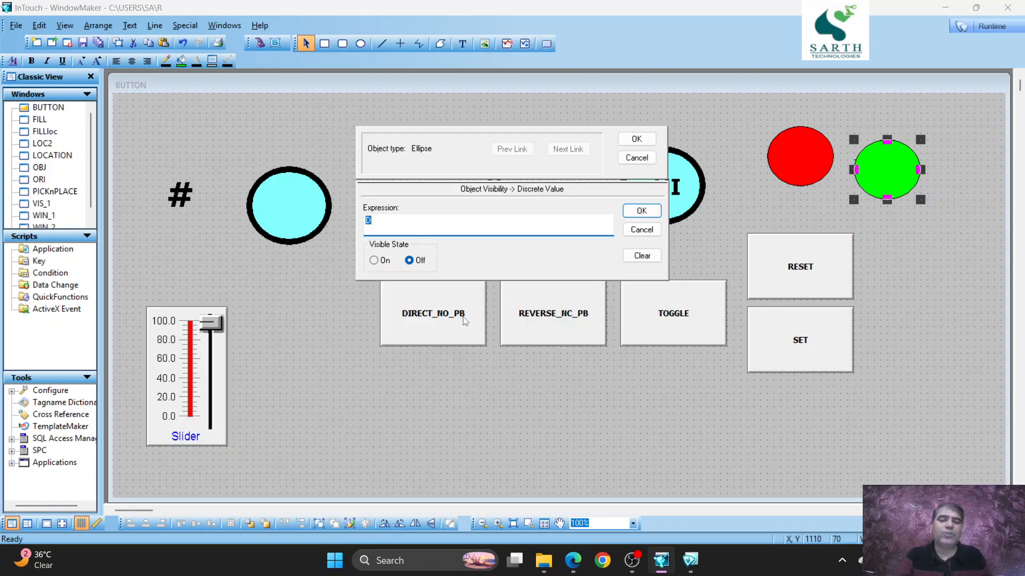
{"action": "left_click", "coordinate": [373, 260]}
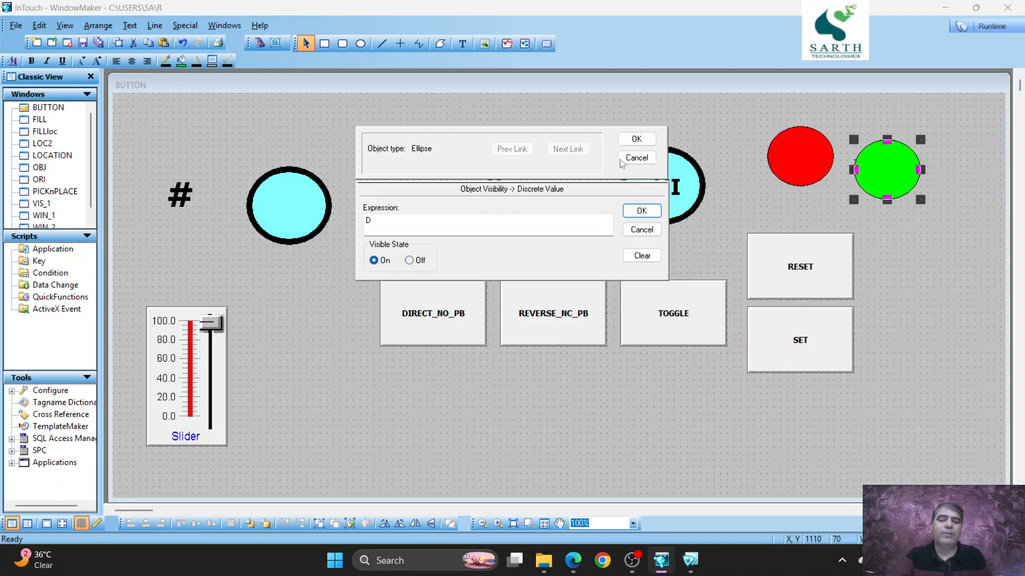
{"action": "left_click", "coordinate": [637, 139]}
Step: Switch to the WindowViewer runtime and test the red and green circles' visibility with TOGGLE
{"action": "left_click", "coordinate": [1000, 27]}
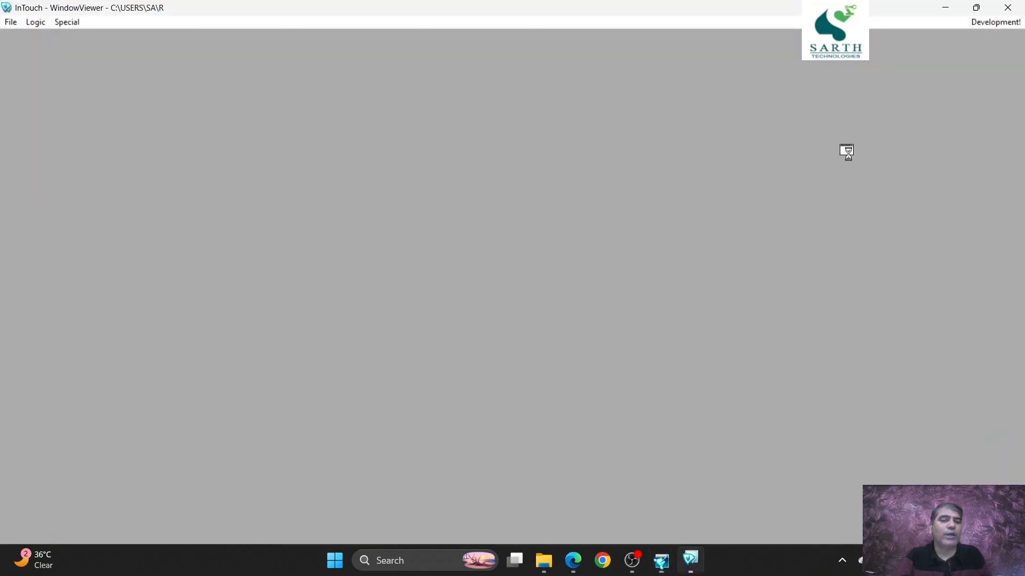
{"action": "left_click", "coordinate": [588, 274]}
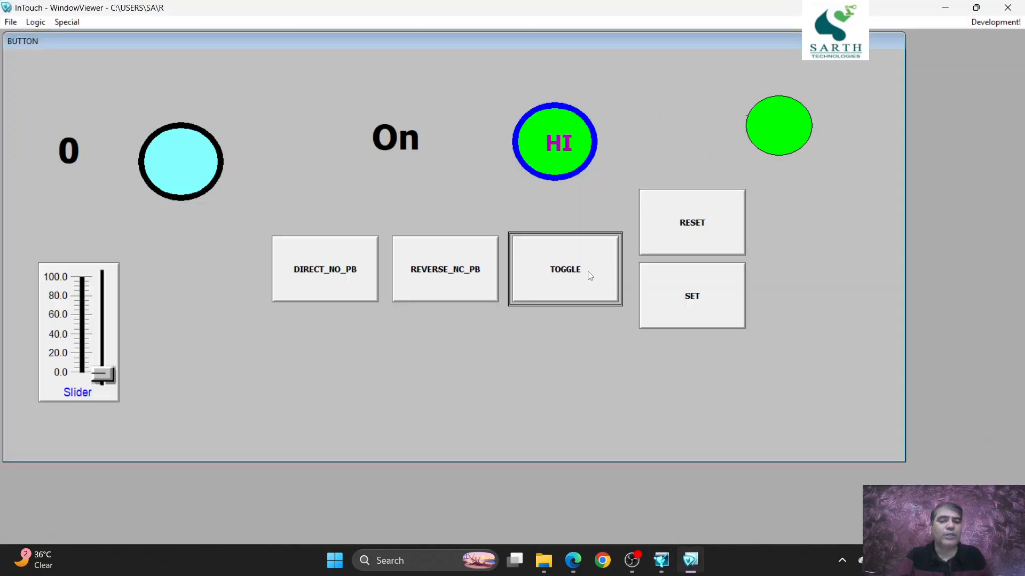
{"action": "left_click", "coordinate": [542, 242]}
Step: Return to WindowMaker and move the green circle exactly on top of the red one
{"action": "left_click", "coordinate": [995, 22]}
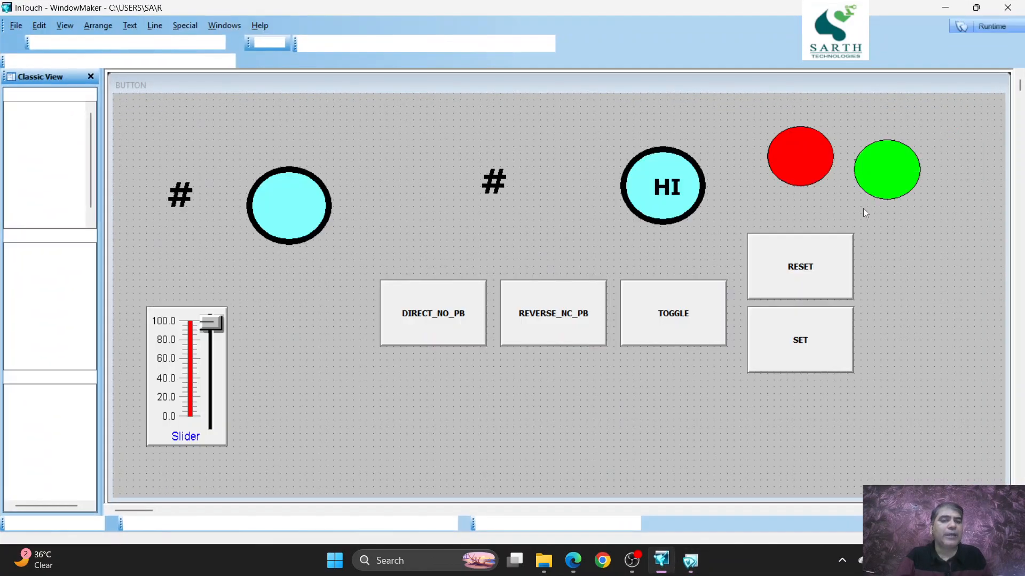
{"action": "left_click_drag", "start_coordinate": [889, 197], "coordinate": [803, 184]}
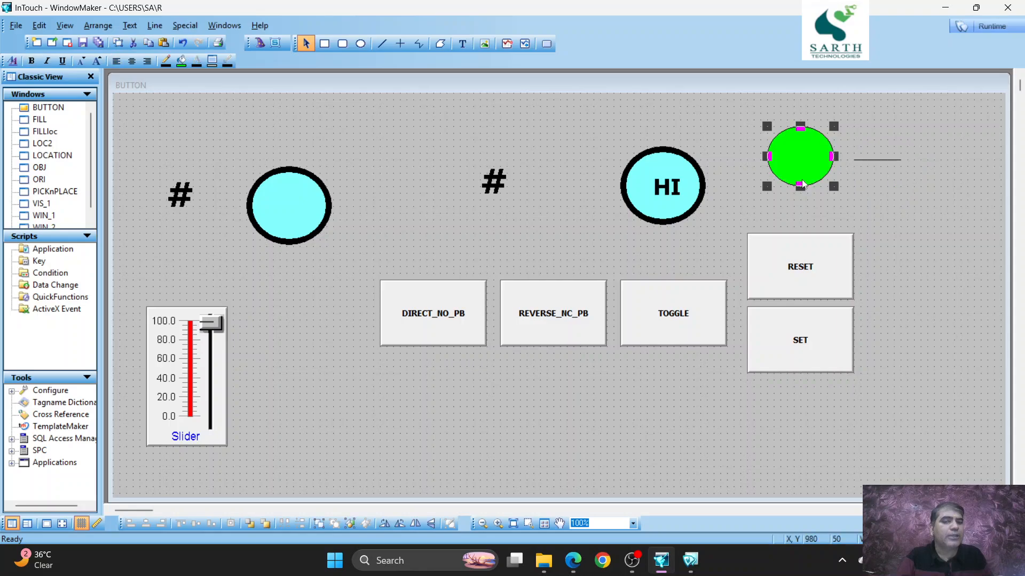
Step: Switch to the WindowViewer runtime and operate TOGGLE repeatedly to test the overlapping red and green circles
{"action": "left_click", "coordinate": [992, 26]}
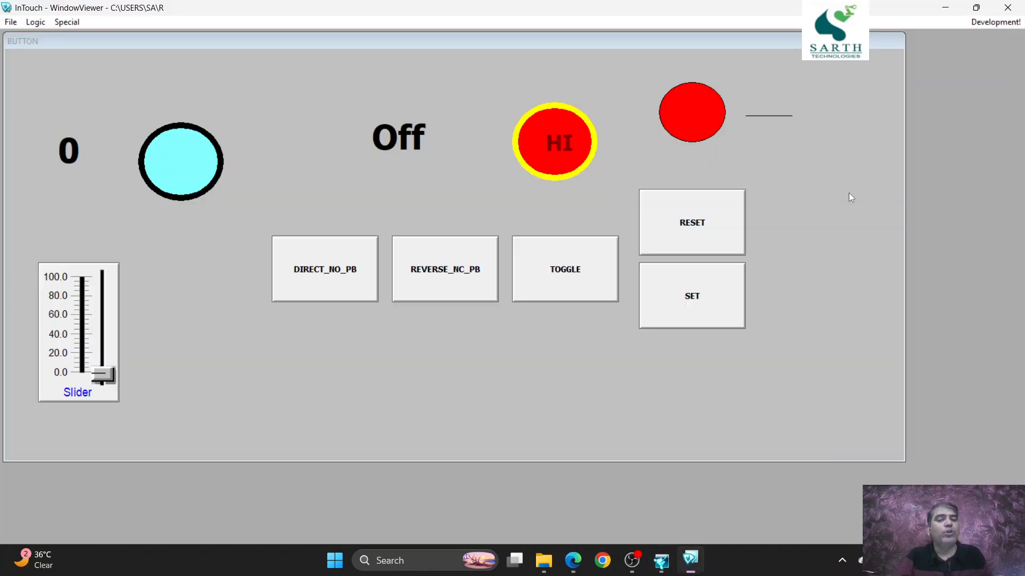
{"action": "left_click", "coordinate": [559, 285]}
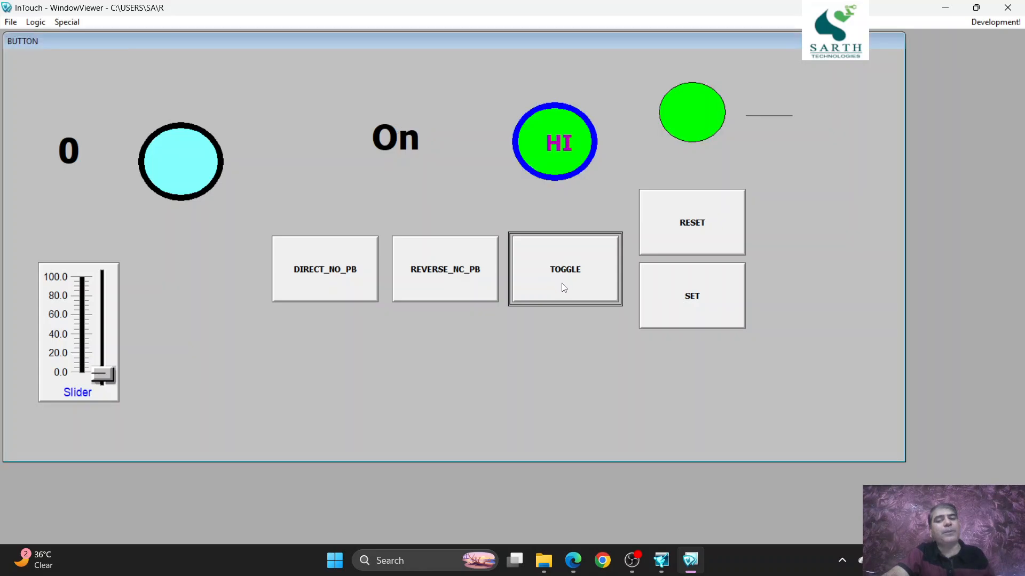
{"action": "left_click", "coordinate": [565, 286]}
{"action": "left_click", "coordinate": [566, 288]}
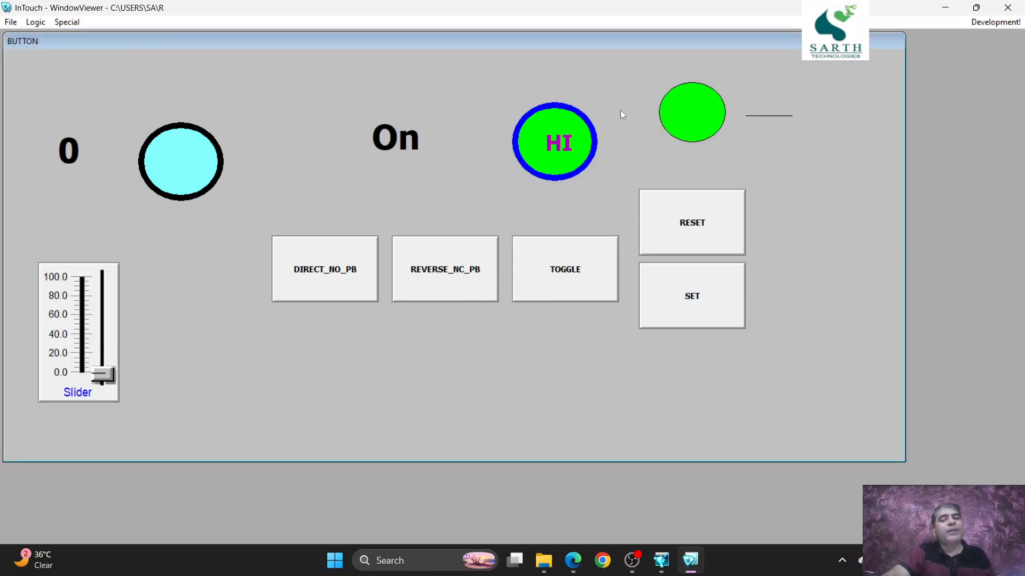
{"action": "left_click", "coordinate": [566, 284]}
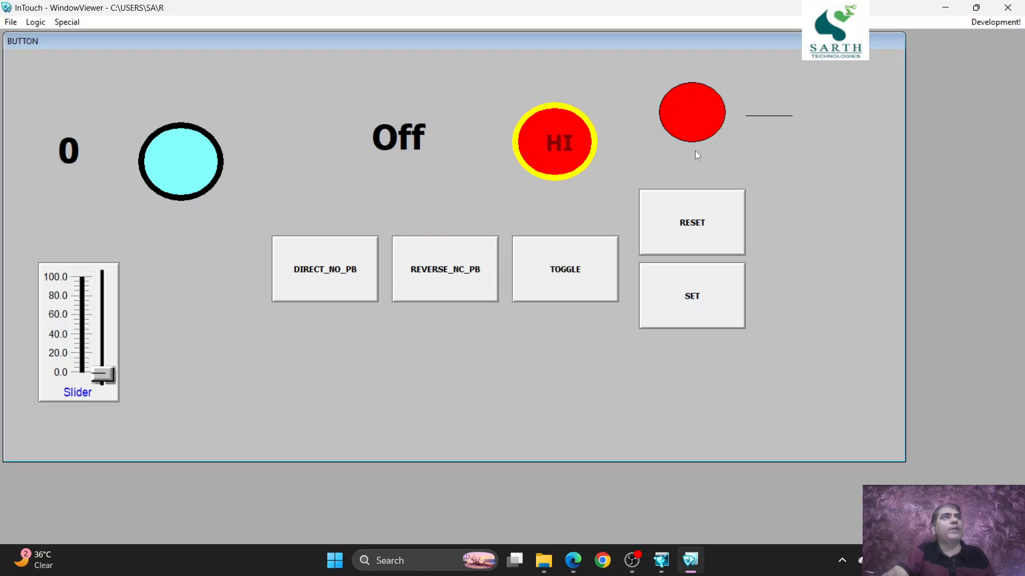
Step: Return to WindowMaker and start an analog fill color link with expression A on the circle above the slider
{"action": "left_click", "coordinate": [976, 28]}
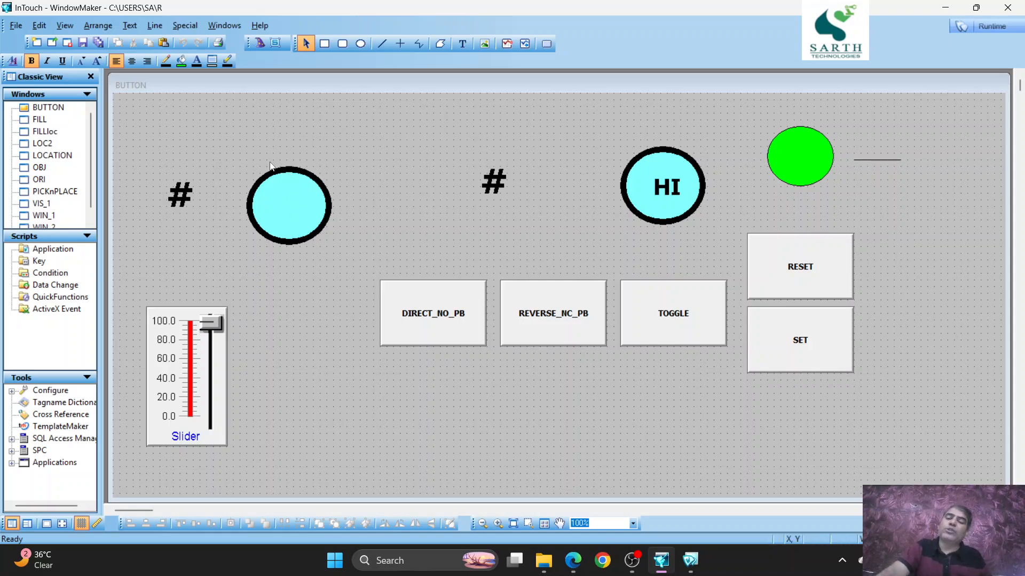
{"action": "double_click", "coordinate": [284, 194]}
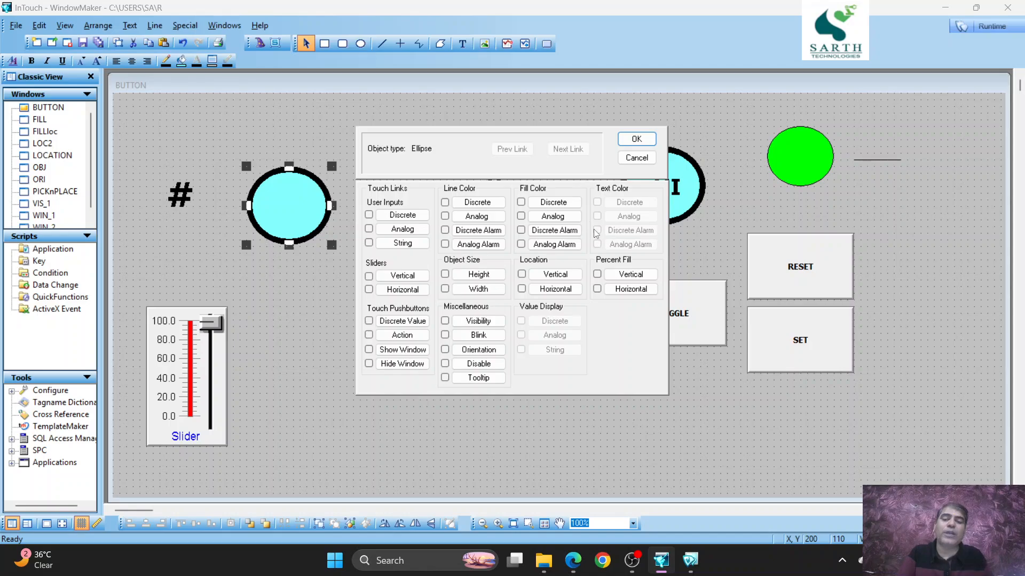
{"action": "left_click", "coordinate": [544, 217]}
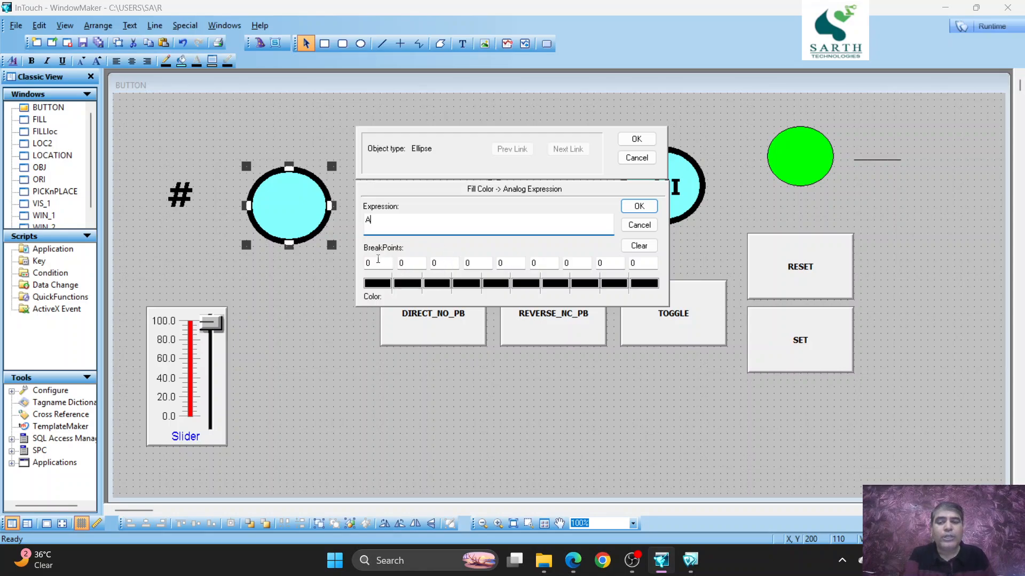
{"action": "left_click_drag", "start_coordinate": [376, 263], "coordinate": [360, 264]}
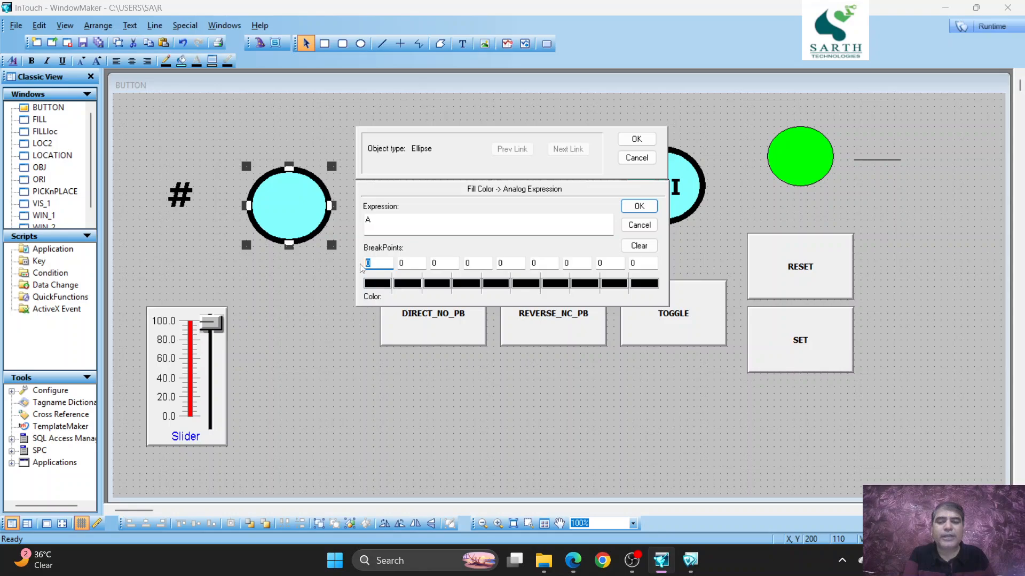
{"action": "left_click", "coordinate": [636, 138]}
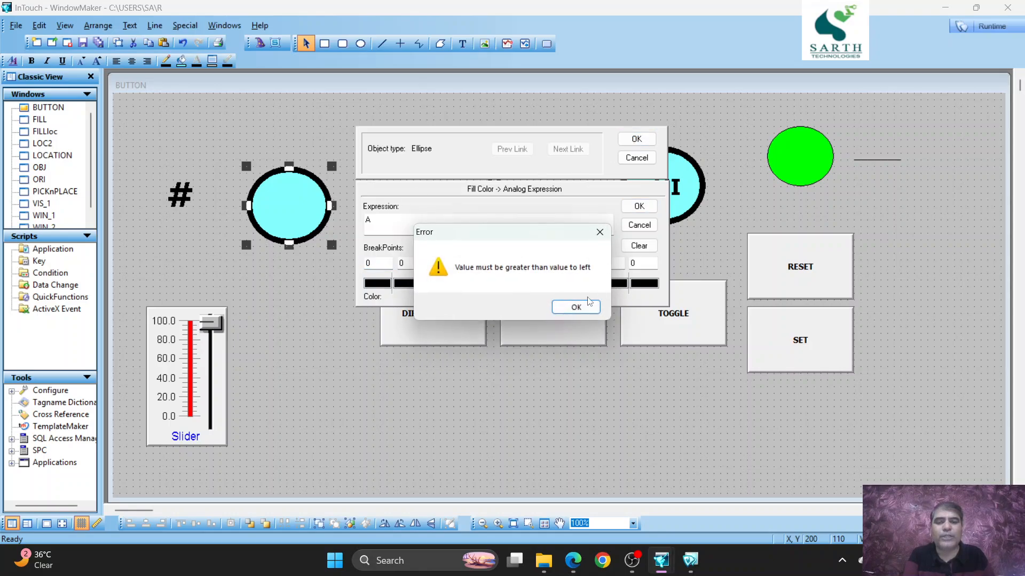
{"action": "left_click", "coordinate": [576, 307]}
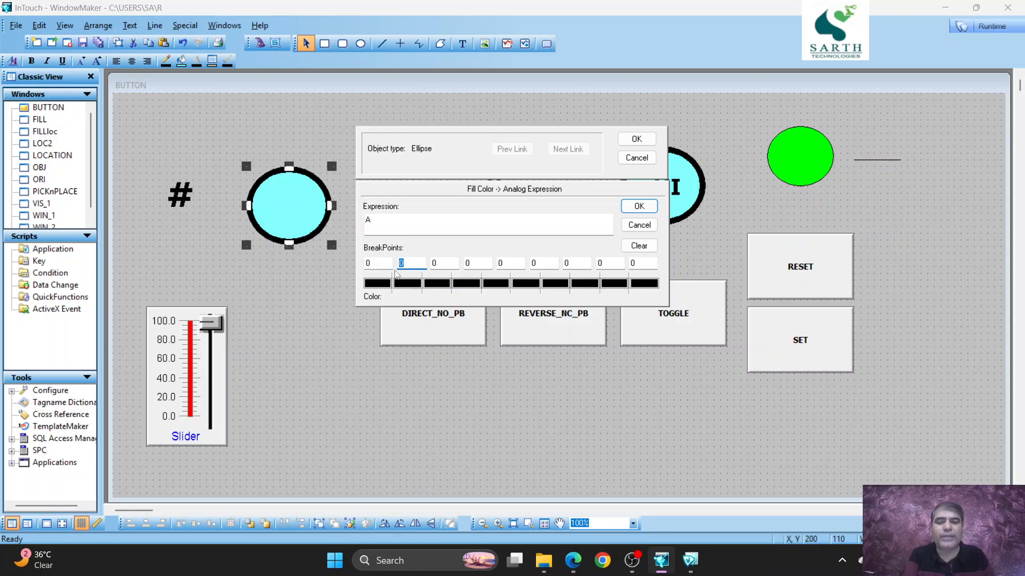
Step: Set the first five breakpoints of the analog fill color link to 10, 20, 30, 40 and 50
{"action": "left_click_drag", "start_coordinate": [377, 264], "coordinate": [362, 263]}
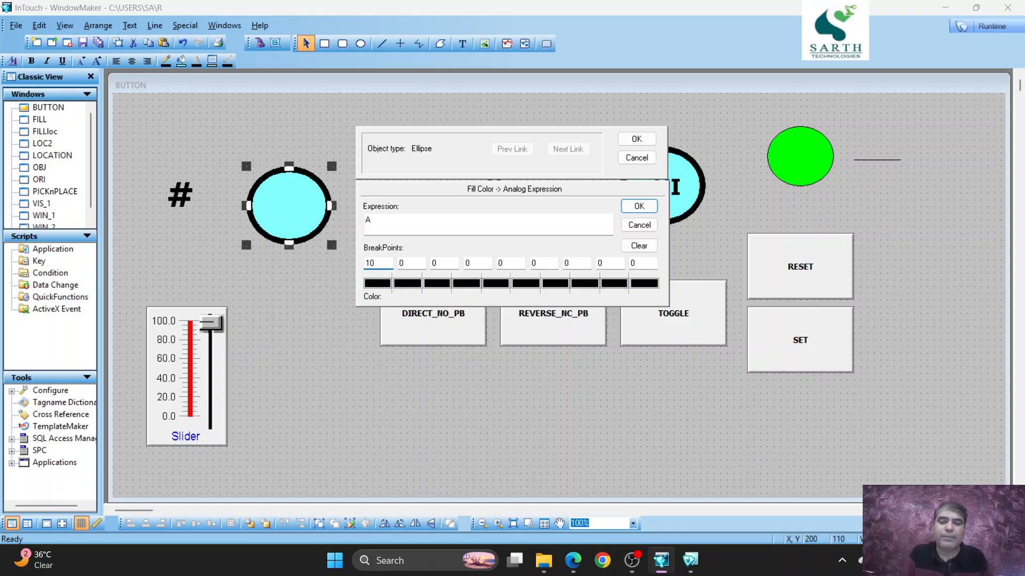
{"action": "double_click", "coordinate": [410, 267]}
{"action": "type", "text": "20"}
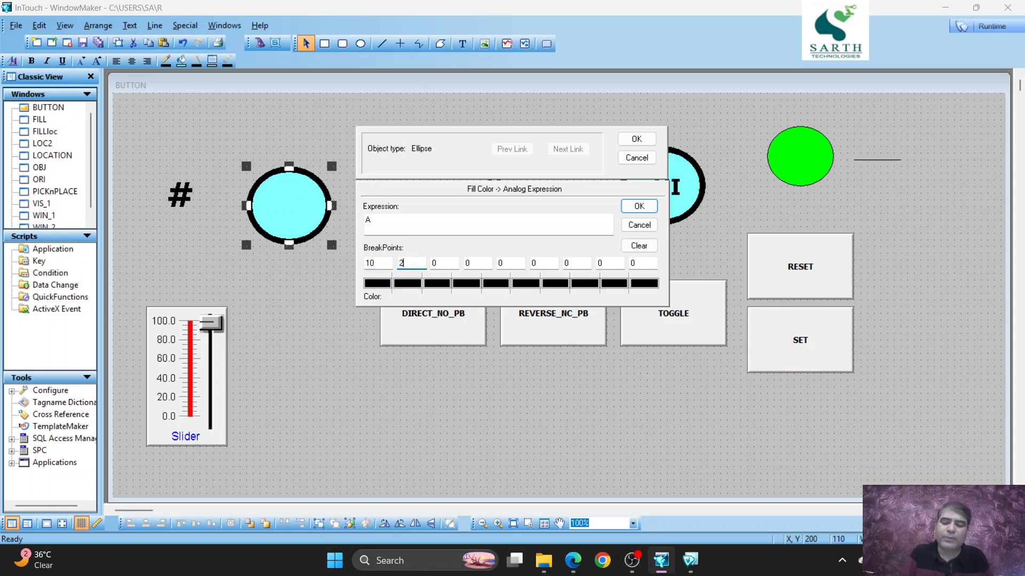
{"action": "double_click", "coordinate": [435, 263]}
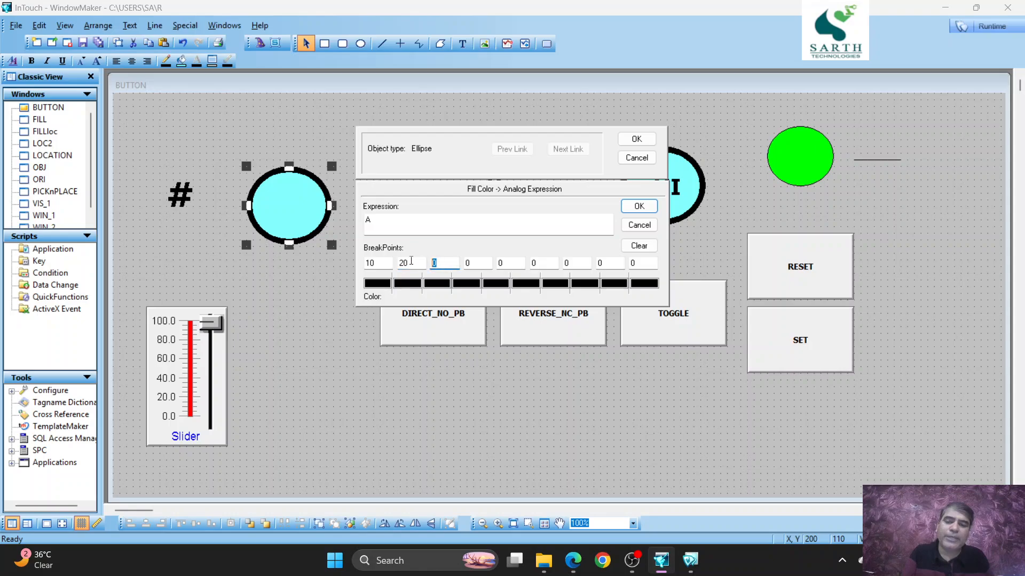
{"action": "type", "text": "30"}
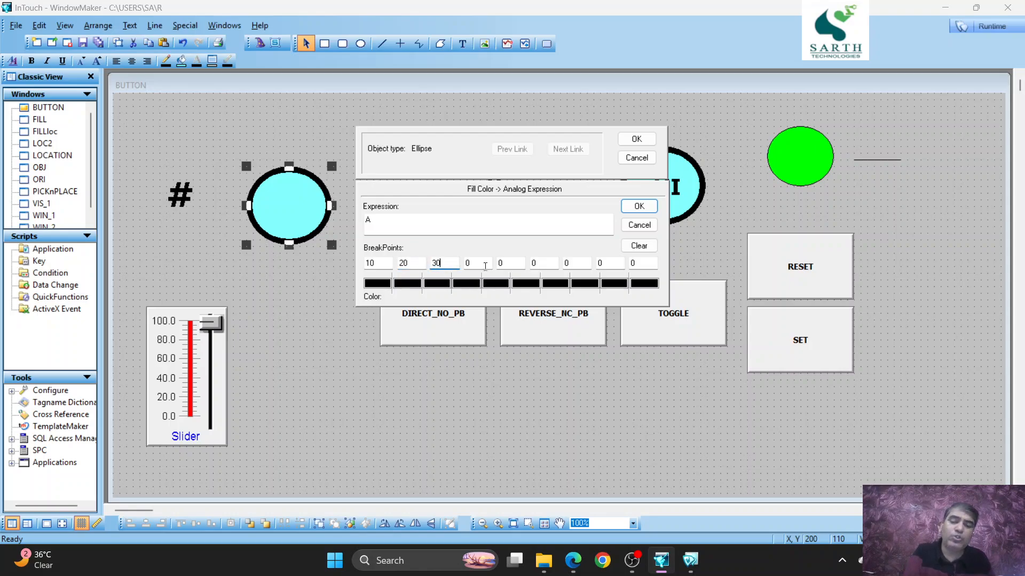
{"action": "double_click", "coordinate": [483, 263]}
{"action": "type", "text": "4"}
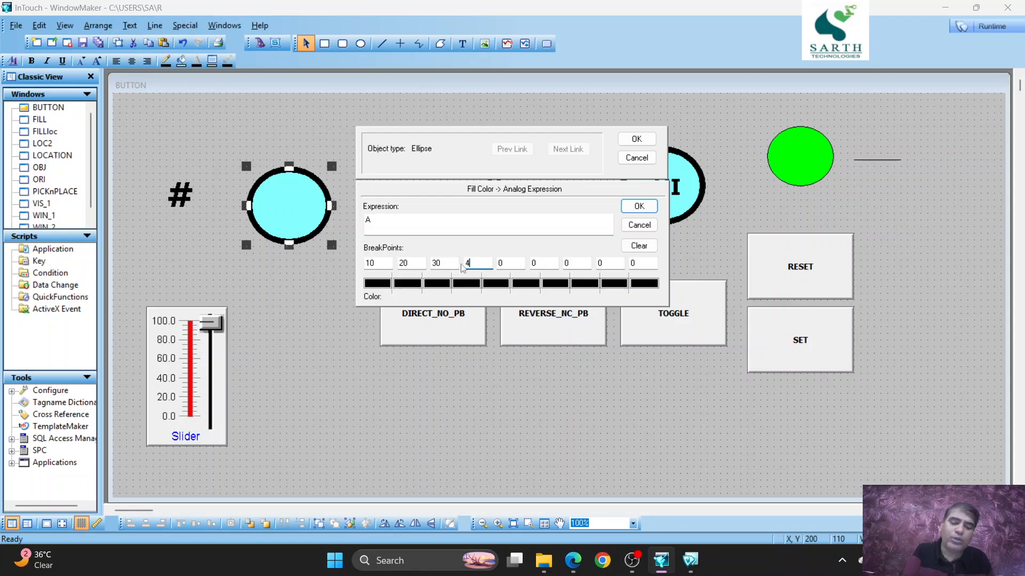
{"action": "type", "text": "0"}
{"action": "key", "text": "Tab"}
{"action": "type", "text": "50"}
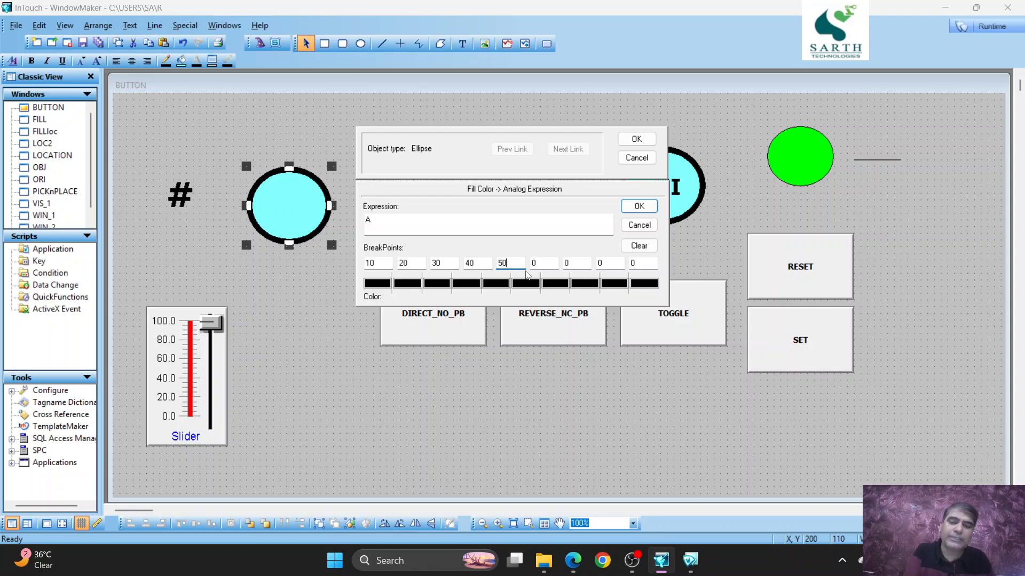
Step: Set the remaining four breakpoints of the analog fill color link to 60, 70, 80 and 90
{"action": "key", "text": "Tab"}
{"action": "type", "text": "60"}
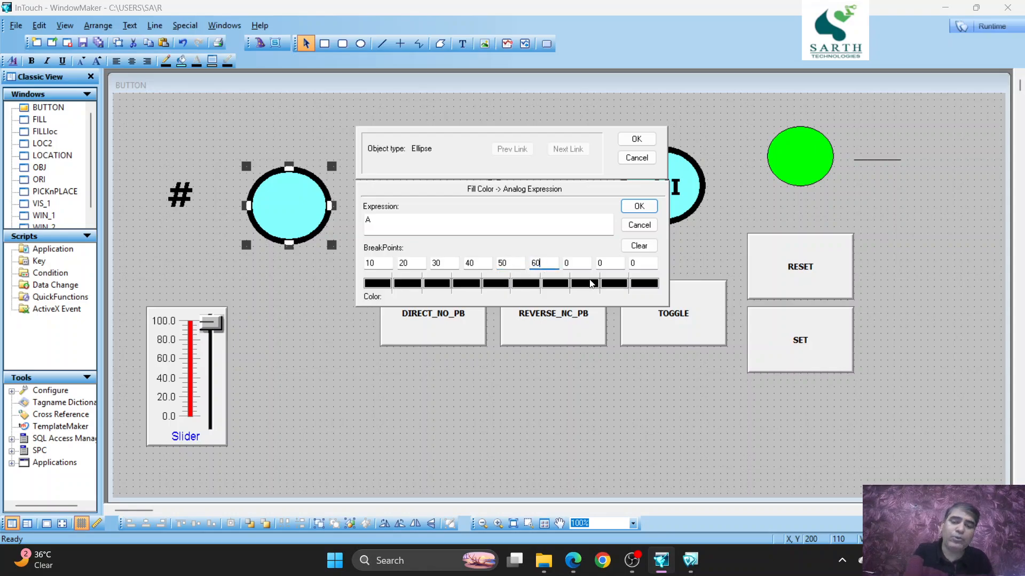
{"action": "key", "text": "Tab"}
{"action": "type", "text": "70"}
{"action": "key", "text": "Tab"}
{"action": "type", "text": "80"}
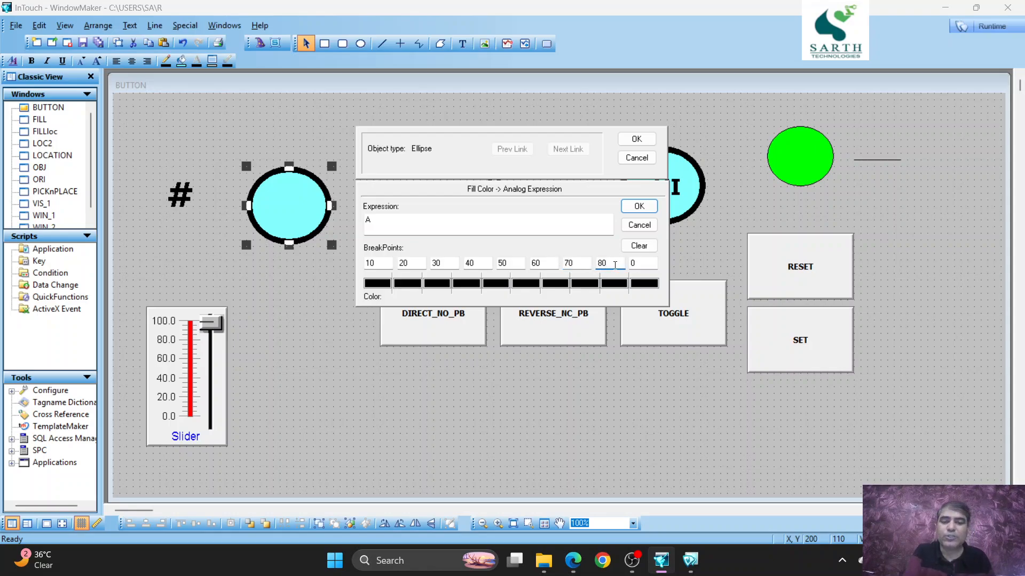
{"action": "left_click", "coordinate": [637, 140]}
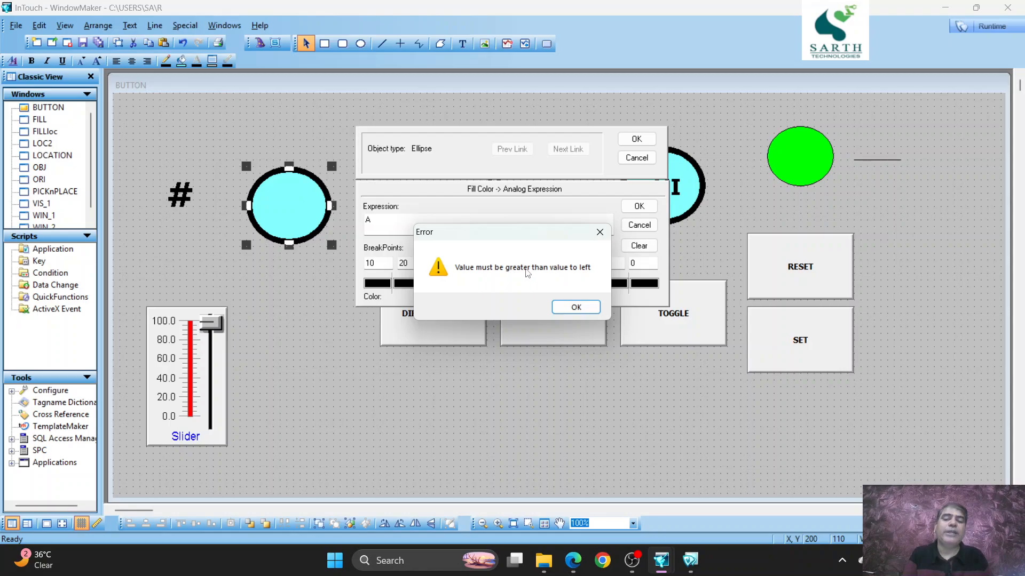
{"action": "left_click", "coordinate": [583, 308]}
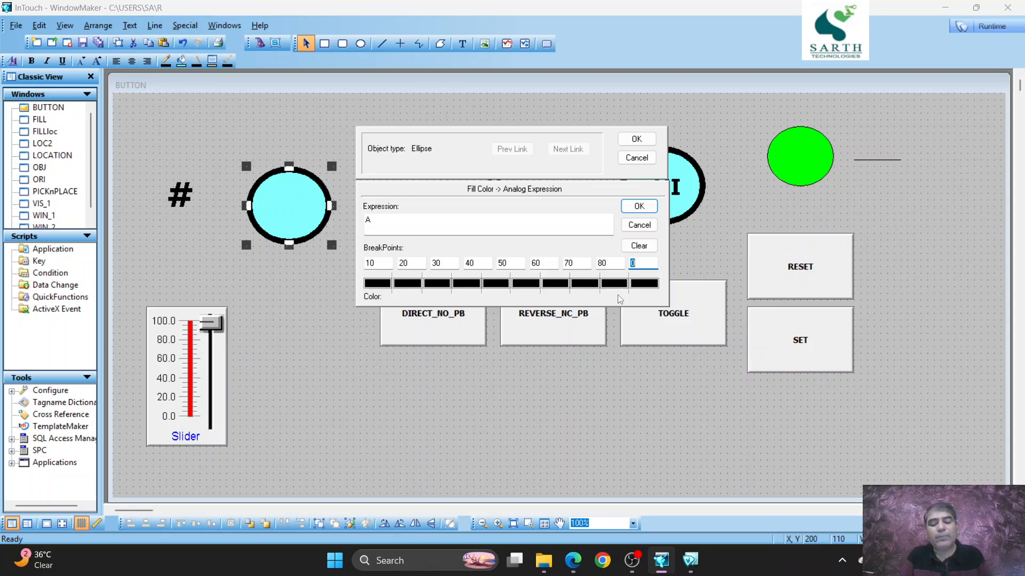
{"action": "type", "text": "9"}
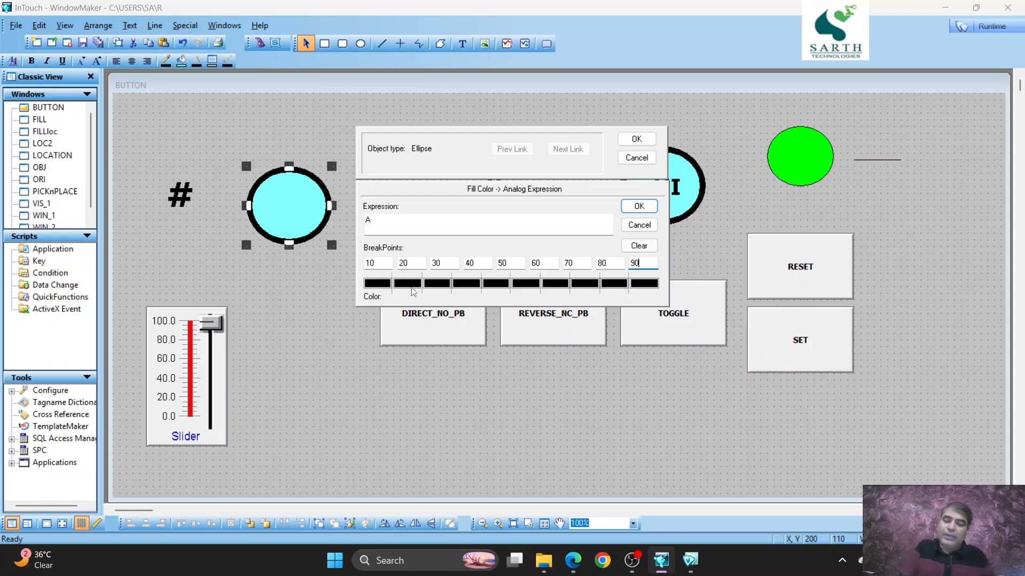
Step: Apply the circle's analog fill link, try the slider in the WindowViewer runtime, and return to WindowMaker
{"action": "left_click", "coordinate": [637, 139]}
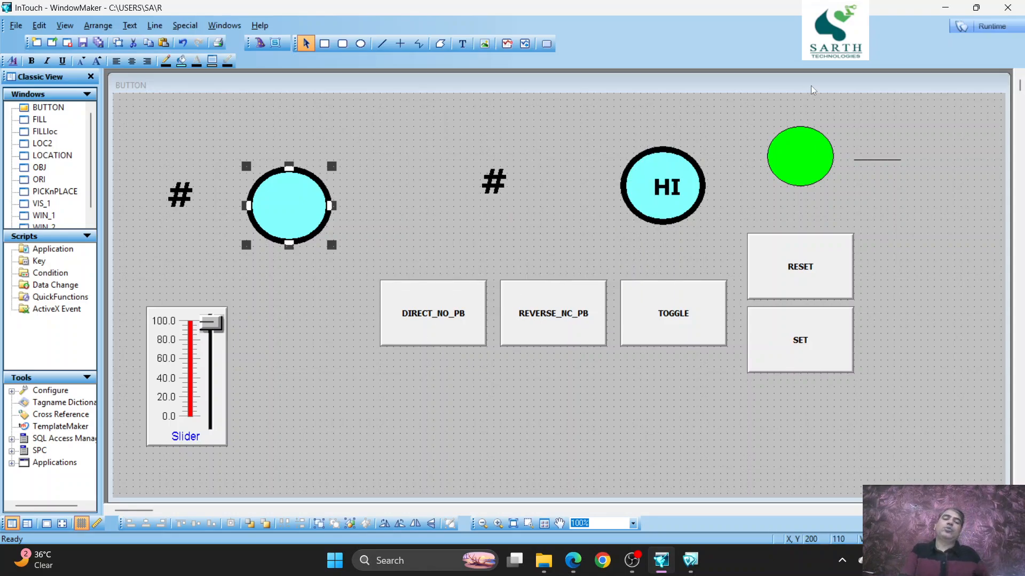
{"action": "left_click", "coordinate": [977, 26]}
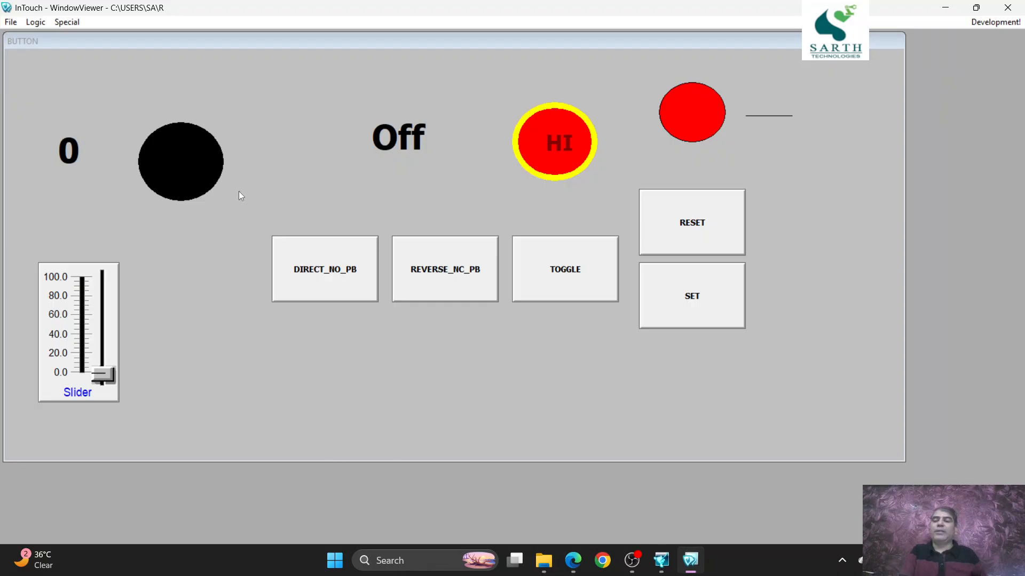
{"action": "mouse_move", "coordinate": [103, 376]}
{"action": "left_mouse_down"}
{"action": "mouse_move", "coordinate": [101, 247]}
{"action": "mouse_move", "coordinate": [107, 388]}
{"action": "left_mouse_up"}
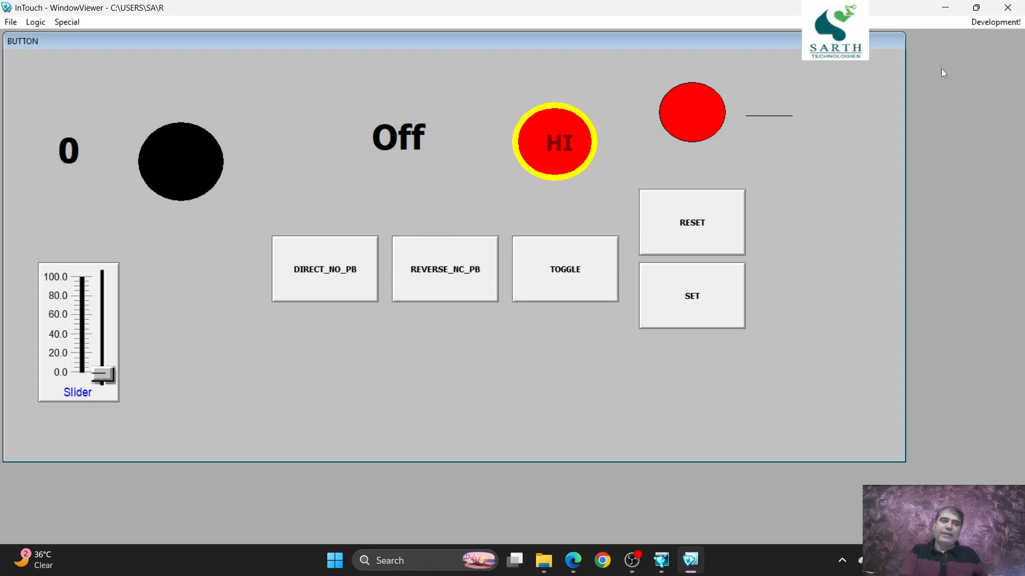
{"action": "left_click", "coordinate": [993, 22]}
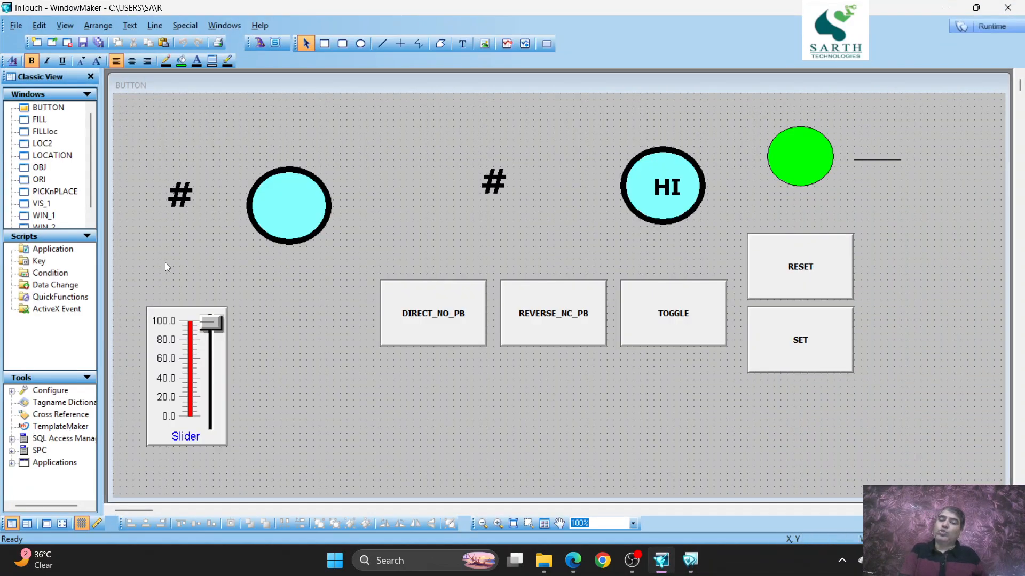
Step: In the analog fill color link of the circle above the slider, set the first color red, second green, fourth blue and fifth purple
{"action": "double_click", "coordinate": [262, 196]}
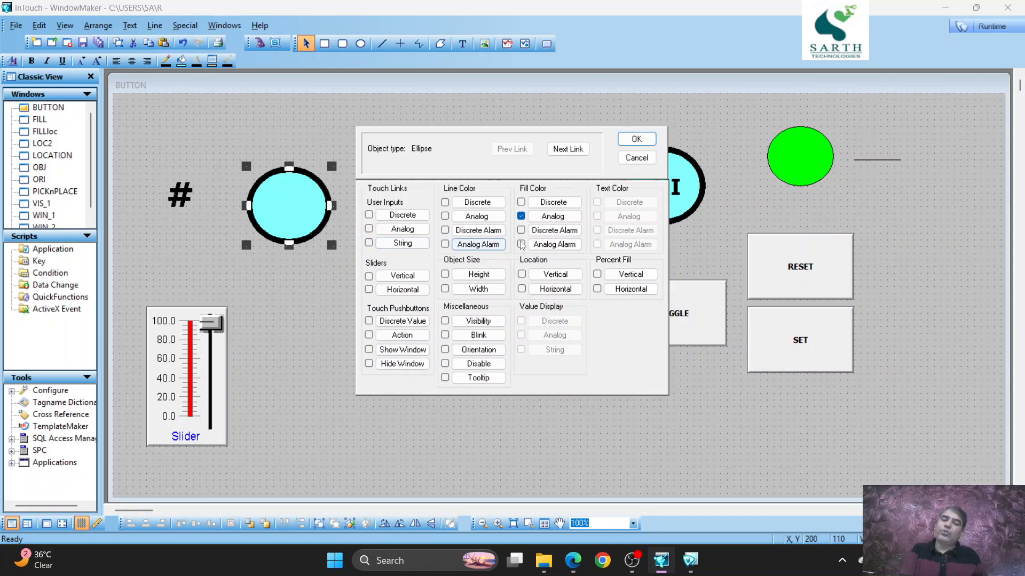
{"action": "left_click", "coordinate": [551, 217]}
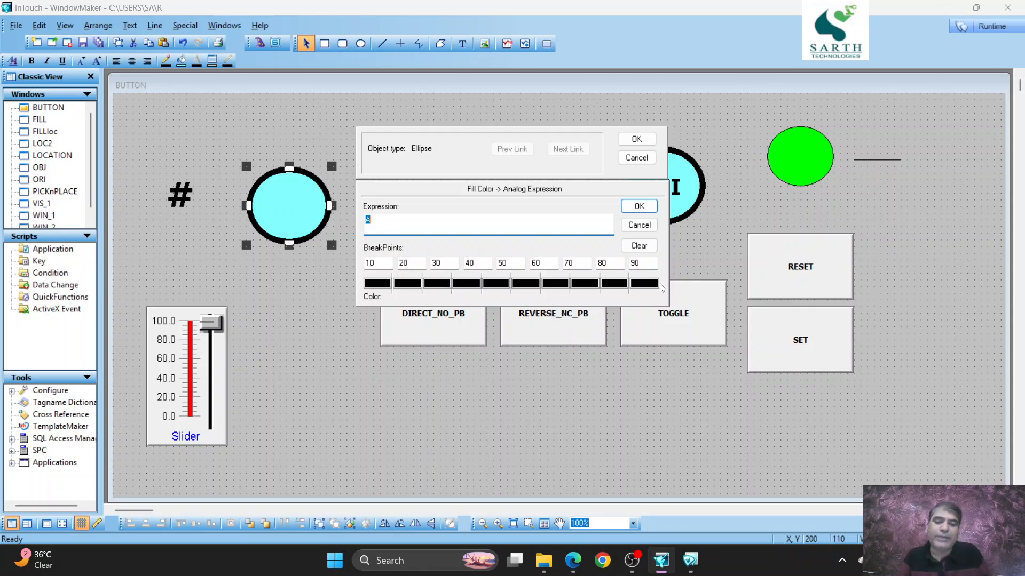
{"action": "left_click", "coordinate": [379, 283]}
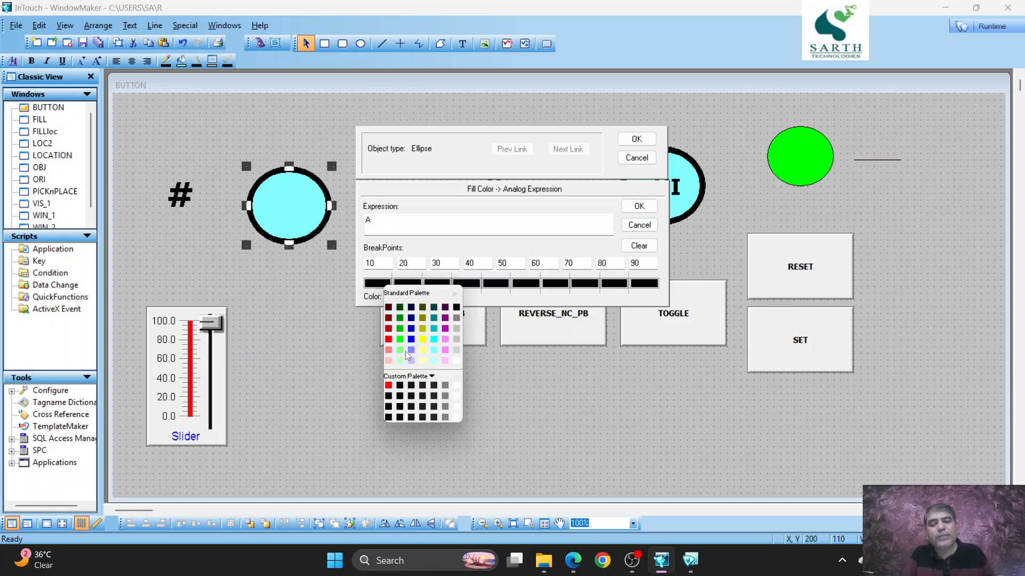
{"action": "left_click", "coordinate": [388, 339]}
{"action": "left_click", "coordinate": [407, 283]}
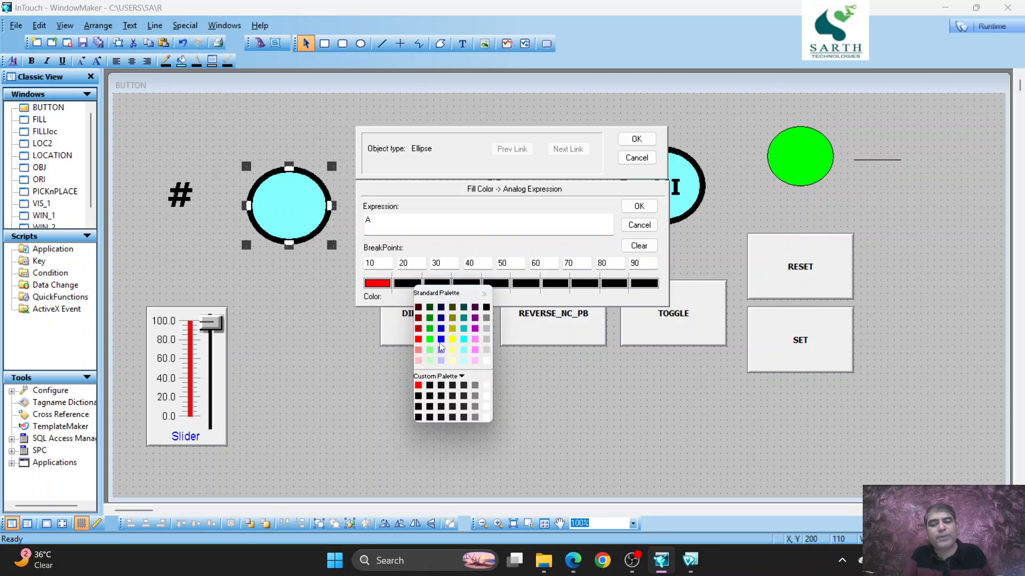
{"action": "left_click", "coordinate": [430, 340]}
{"action": "left_click", "coordinate": [465, 284]}
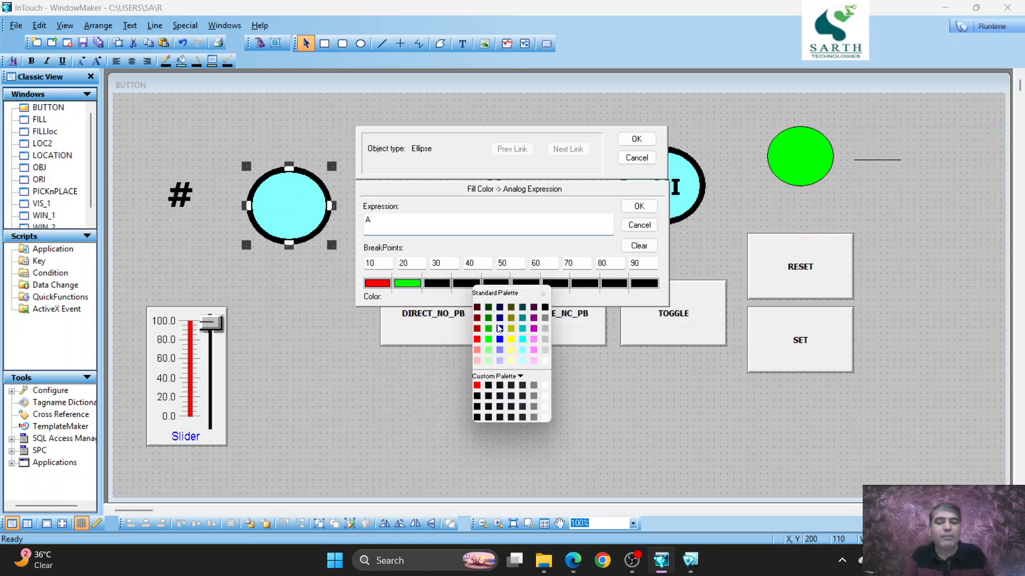
{"action": "left_click", "coordinate": [501, 340]}
{"action": "left_click", "coordinate": [496, 283]}
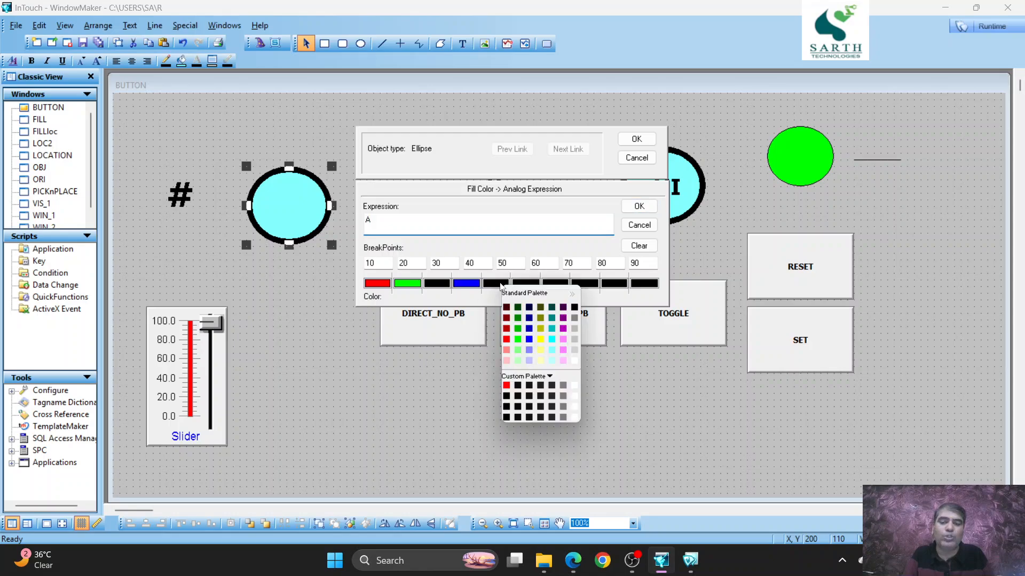
{"action": "left_click", "coordinate": [564, 328]}
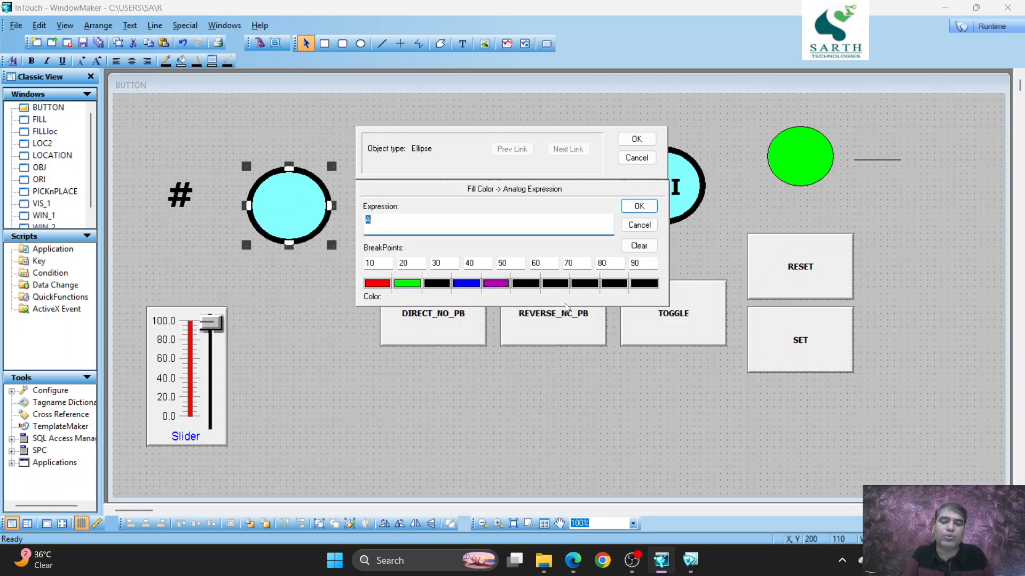
Step: Set the sixth to tenth analog fill colors to red, yellow, pink, light blue-violet and dark red, and apply the link
{"action": "left_click", "coordinate": [537, 287]}
{"action": "left_click", "coordinate": [538, 339]}
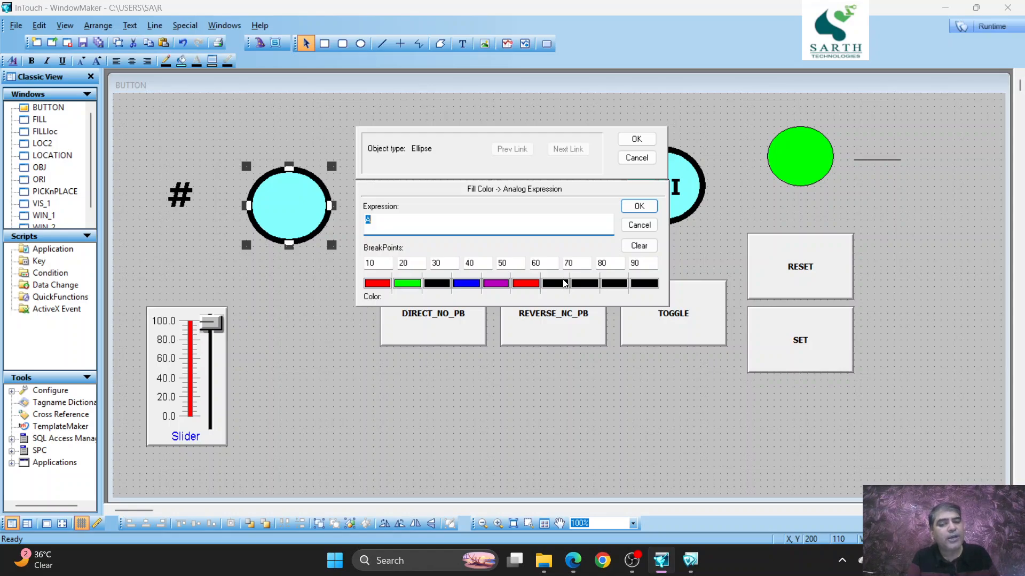
{"action": "left_click", "coordinate": [562, 289]}
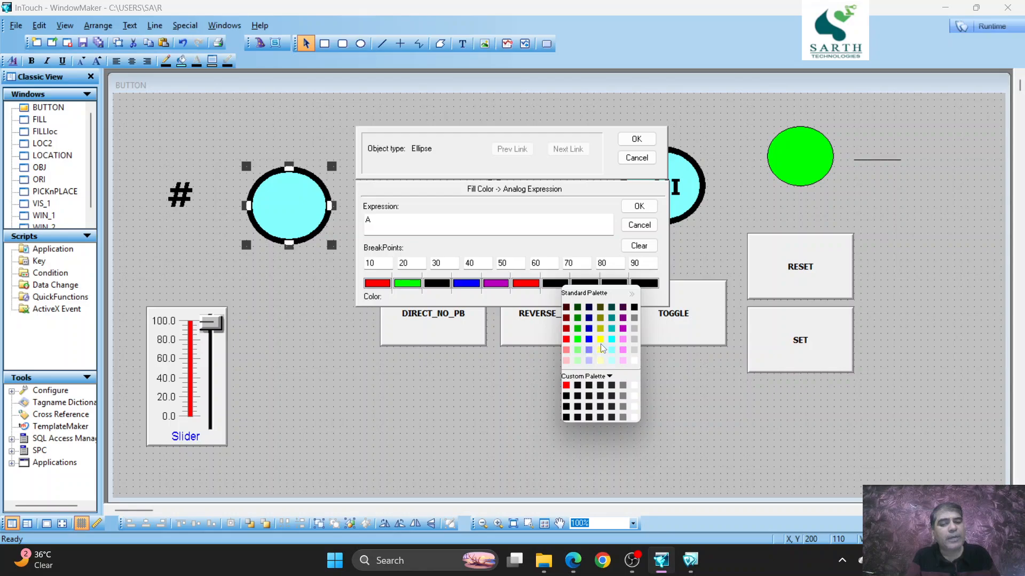
{"action": "left_click", "coordinate": [611, 323]}
{"action": "left_click", "coordinate": [591, 286]}
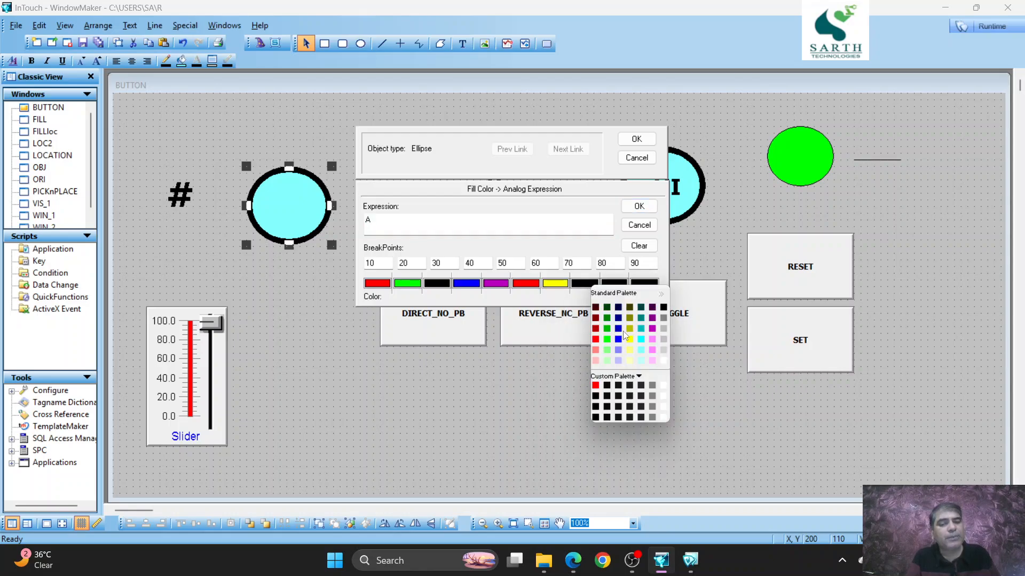
{"action": "left_click", "coordinate": [652, 341]}
{"action": "left_click", "coordinate": [614, 283]}
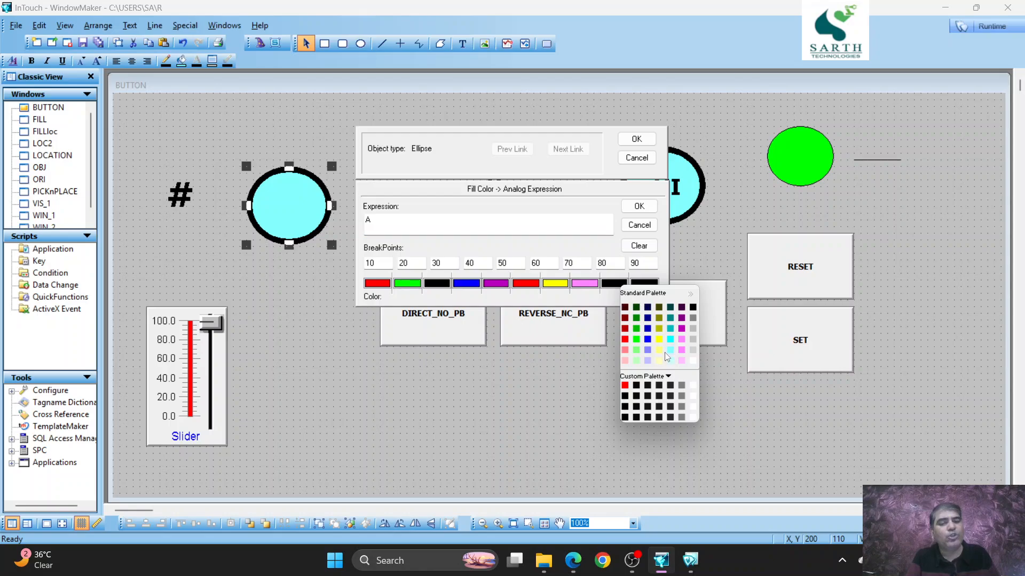
{"action": "left_click", "coordinate": [647, 350]}
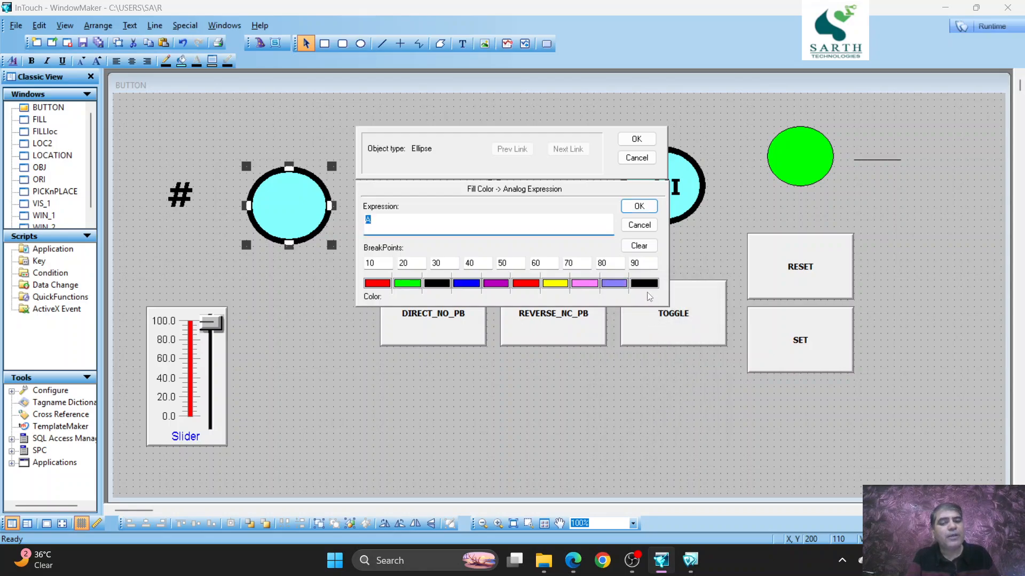
{"action": "left_click", "coordinate": [645, 285]}
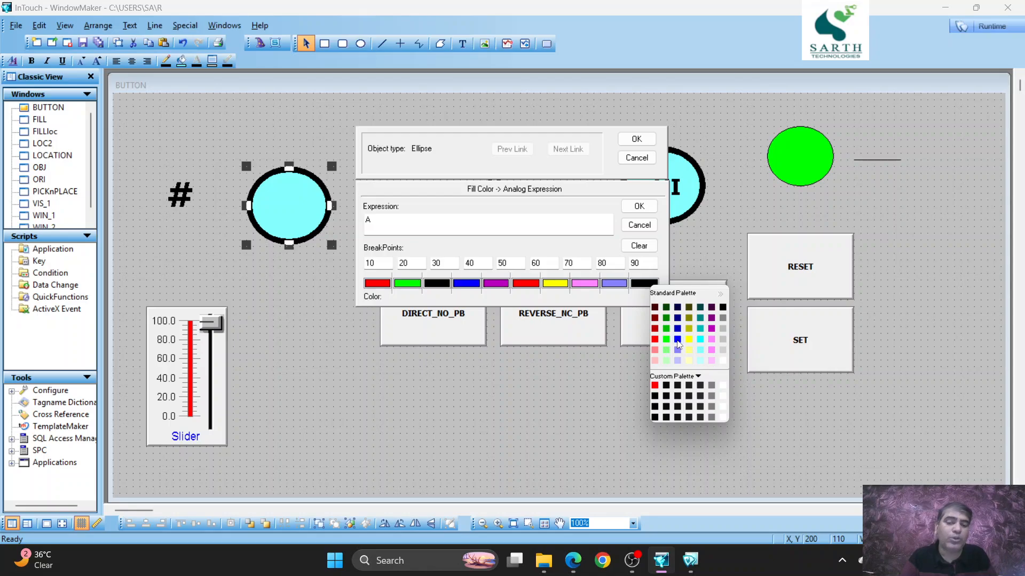
{"action": "left_click", "coordinate": [655, 318]}
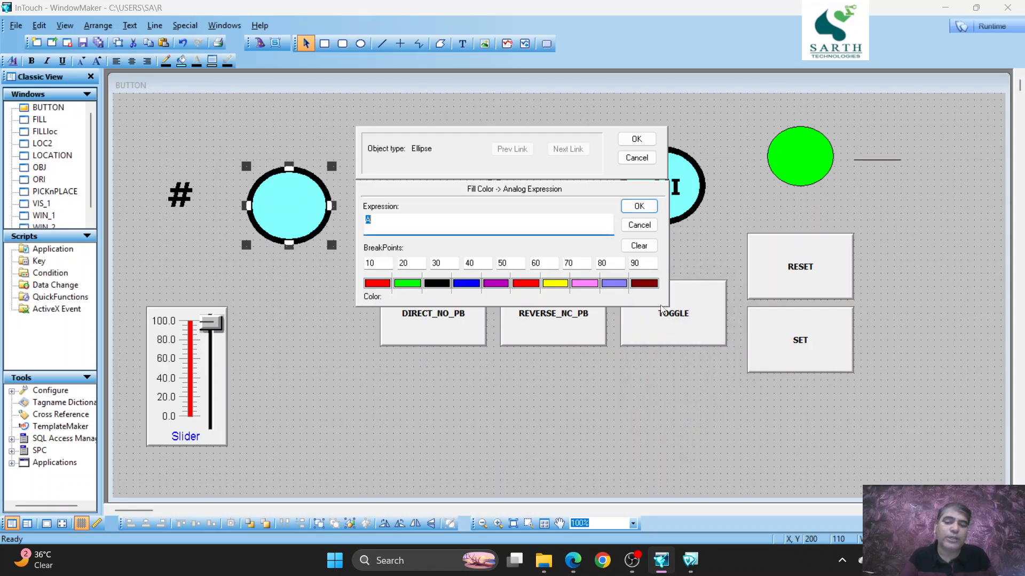
{"action": "left_click", "coordinate": [632, 139]}
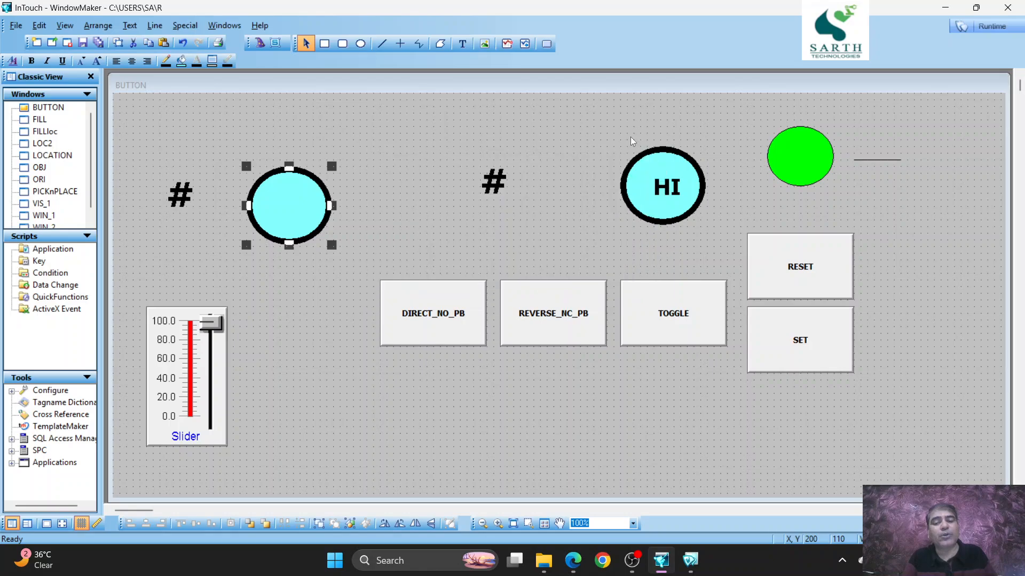
Step: Switch to the WindowViewer runtime, move the slider to test the circle's analog fill colors, and return to WindowMaker
{"action": "left_click", "coordinate": [983, 33]}
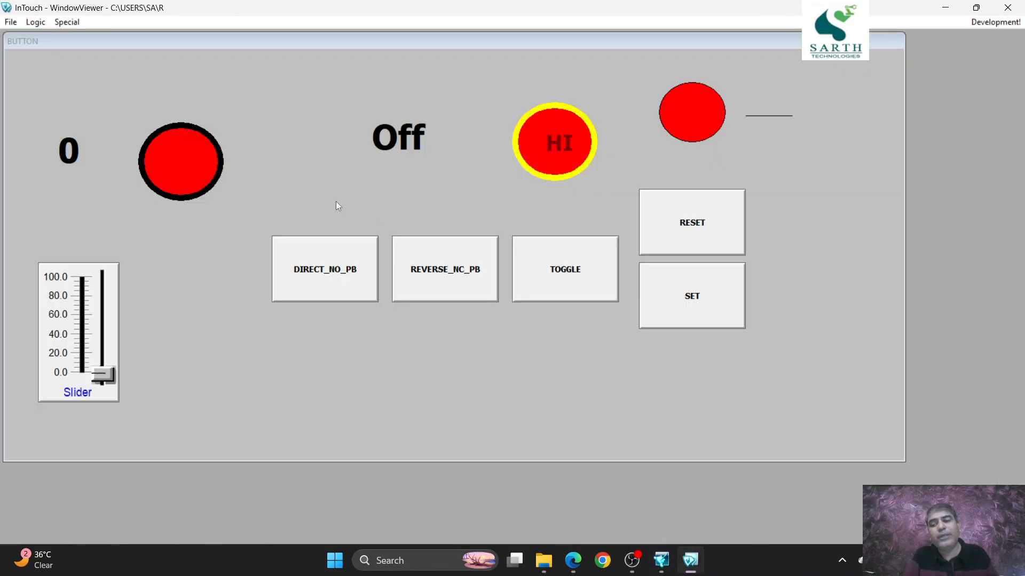
{"action": "left_click_drag", "start_coordinate": [112, 380], "coordinate": [227, 385]}
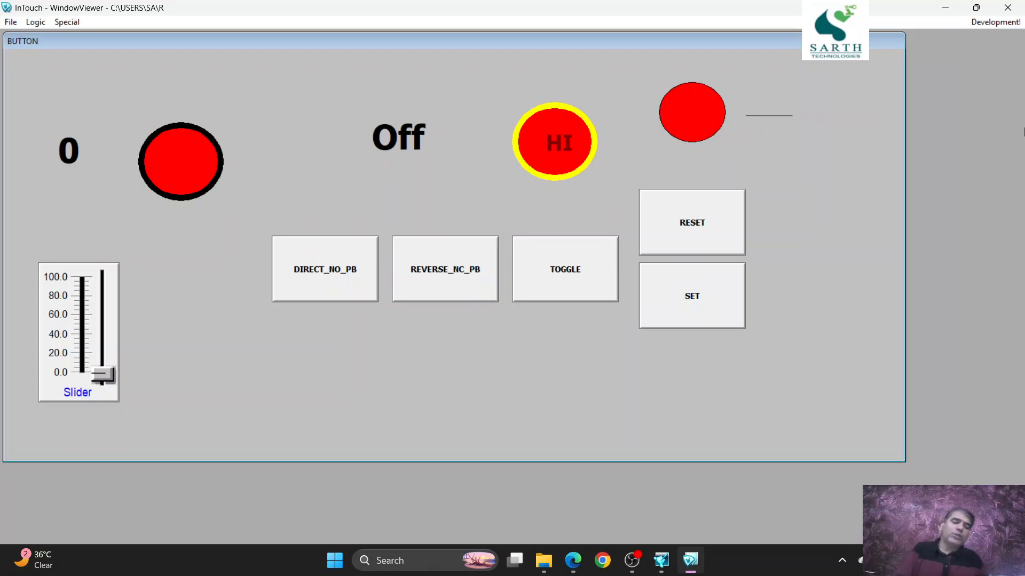
{"action": "left_click", "coordinate": [995, 22]}
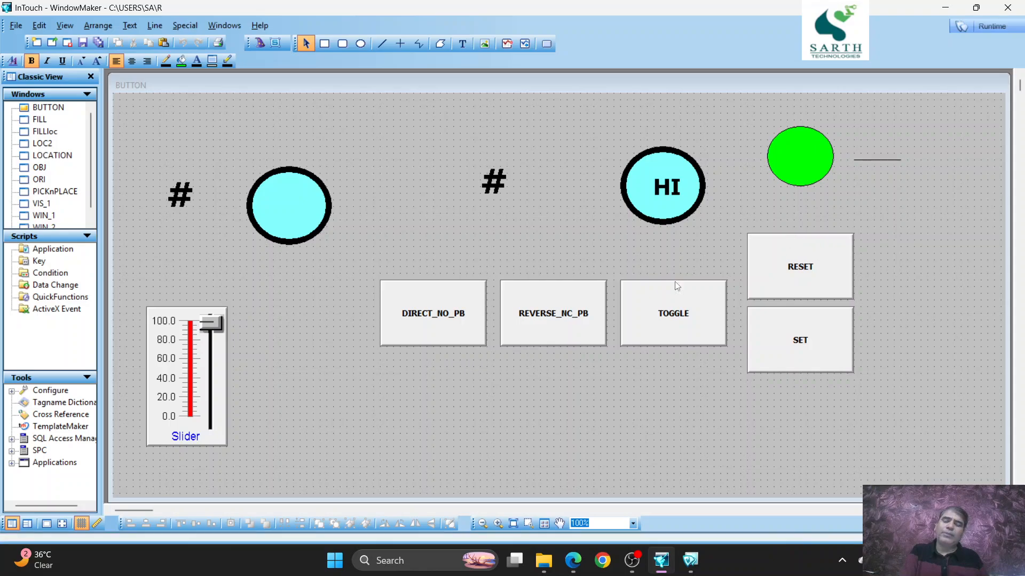
Step: Duplicate the HI circle, place the copy below the TOGGLE button, and disable its discrete line and fill color links
{"action": "left_click", "coordinate": [660, 169]}
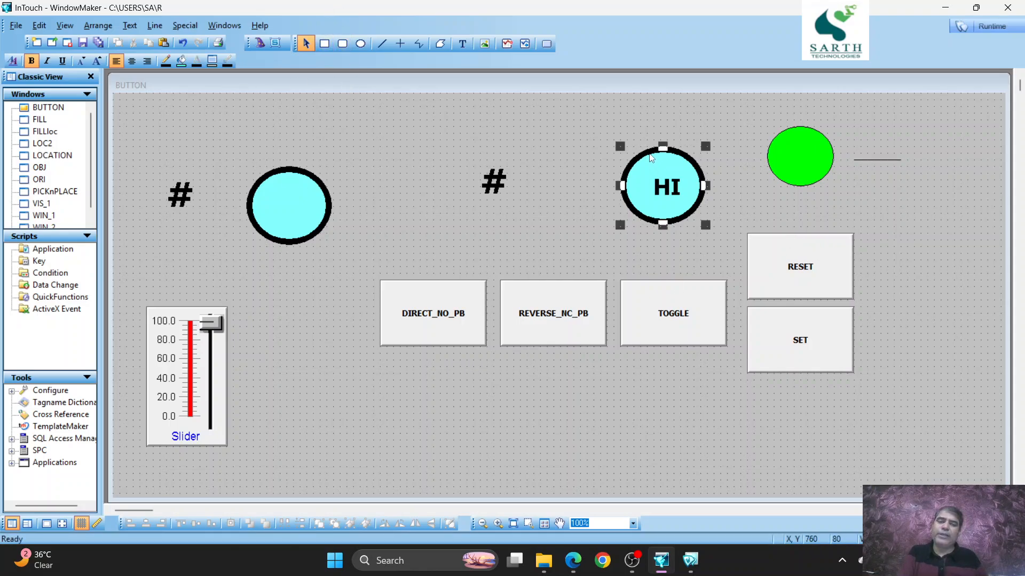
{"action": "left_click", "coordinate": [118, 43]}
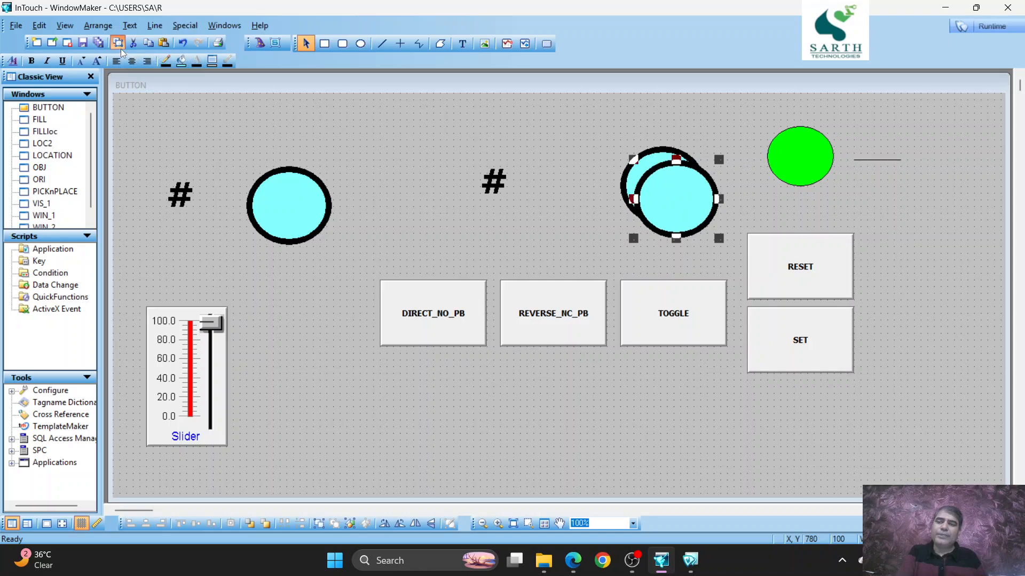
{"action": "left_click", "coordinate": [587, 198]}
{"action": "left_click_drag", "start_coordinate": [586, 363], "coordinate": [600, 408]}
{"action": "double_click", "coordinate": [628, 411]}
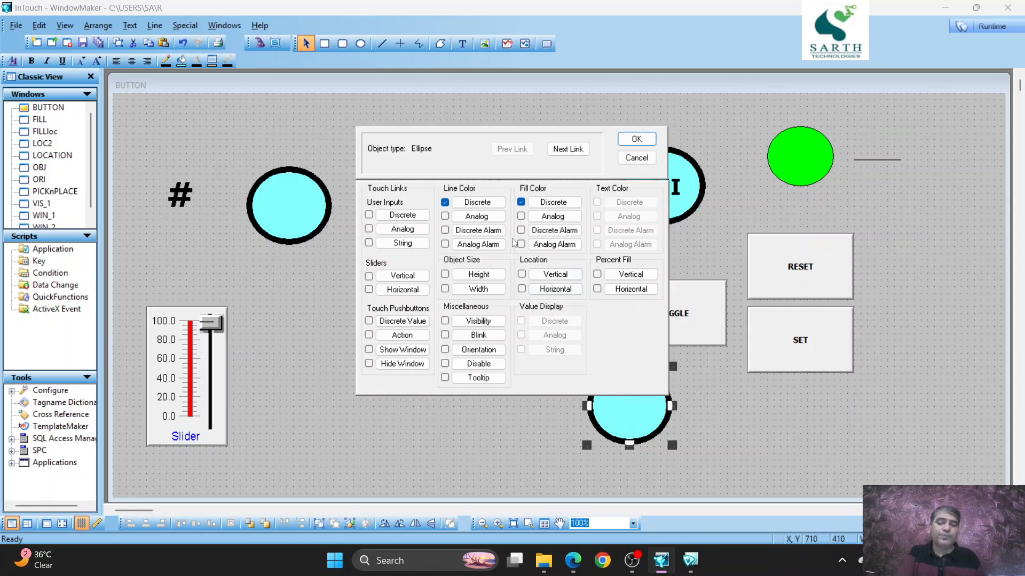
{"action": "left_click", "coordinate": [445, 202]}
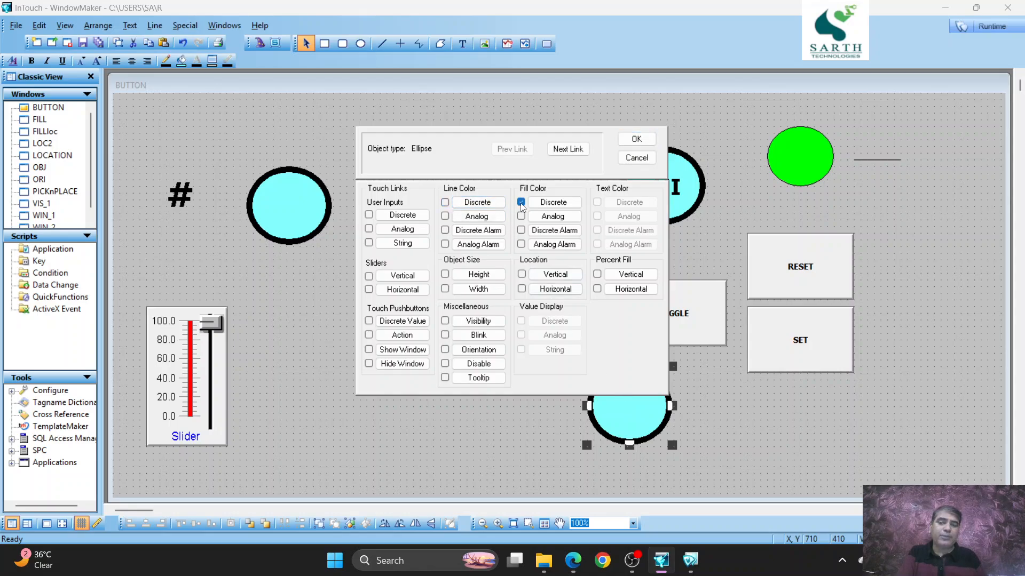
{"action": "left_click", "coordinate": [636, 139]}
Step: Operate TOGGLE in the WindowViewer runtime to check the copied circle without color links, and return to WindowMaker
{"action": "left_click", "coordinate": [984, 26]}
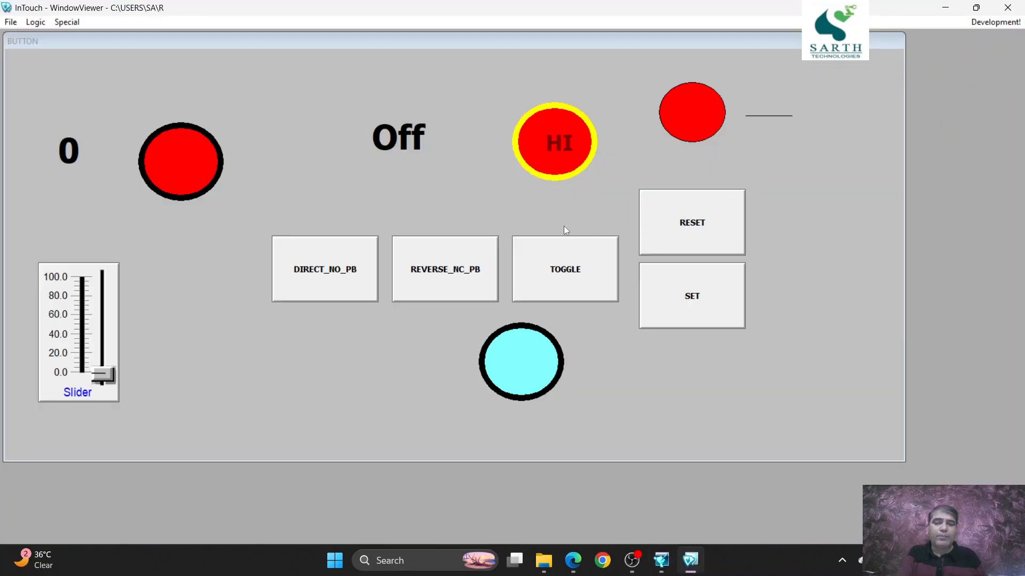
{"action": "left_click", "coordinate": [564, 276]}
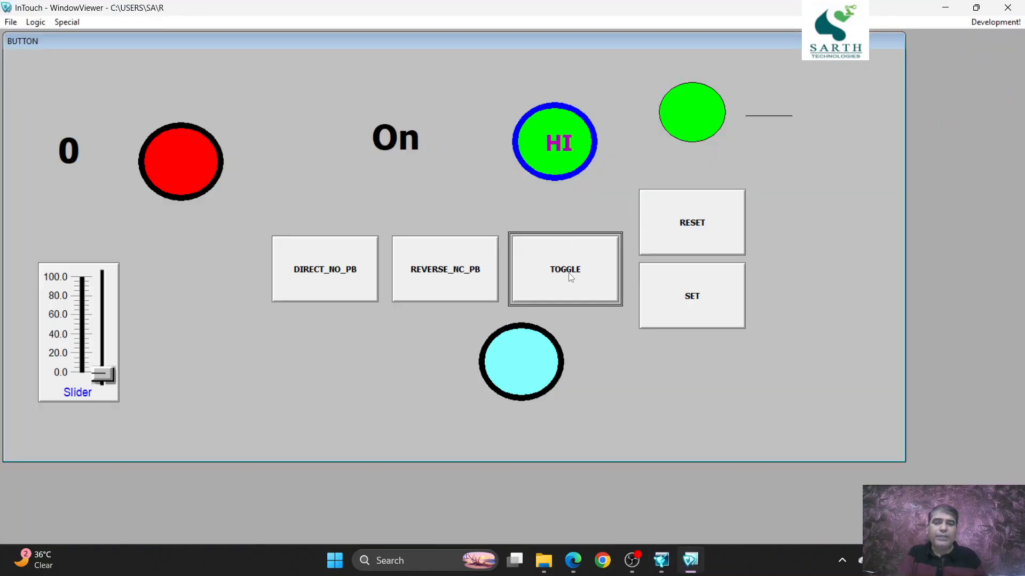
{"action": "left_click", "coordinate": [566, 277]}
{"action": "left_click", "coordinate": [978, 22]}
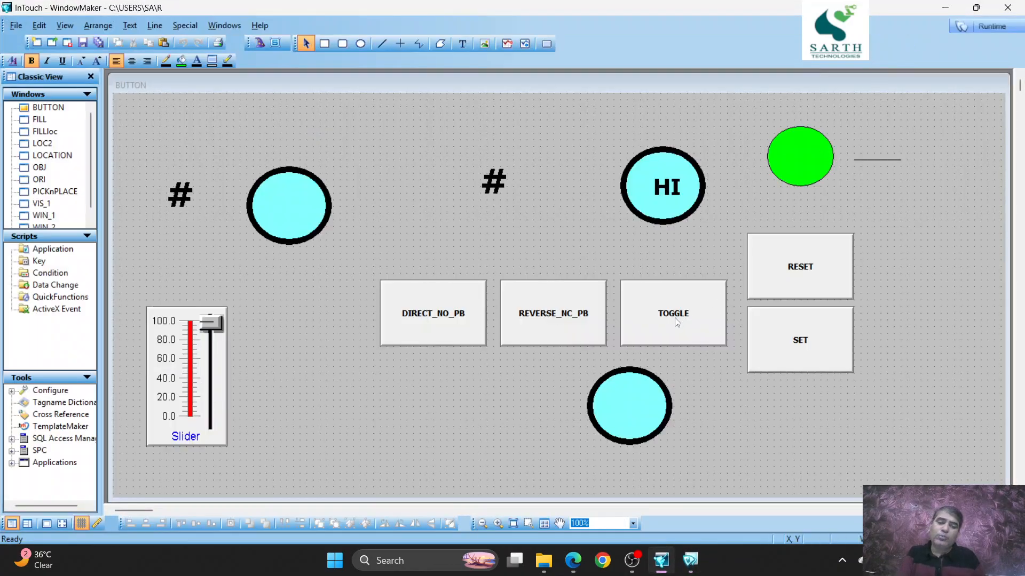
Step: Duplicate the unlinked circle below TOGGLE and place the copy between it and the slider, level with the original
{"action": "double_click", "coordinate": [643, 402]}
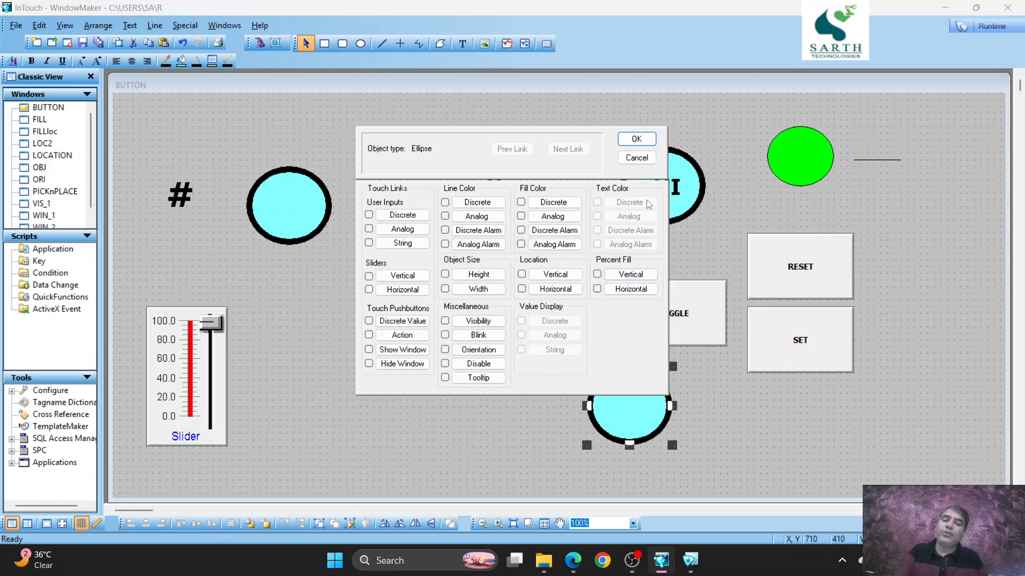
{"action": "left_click", "coordinate": [636, 157]}
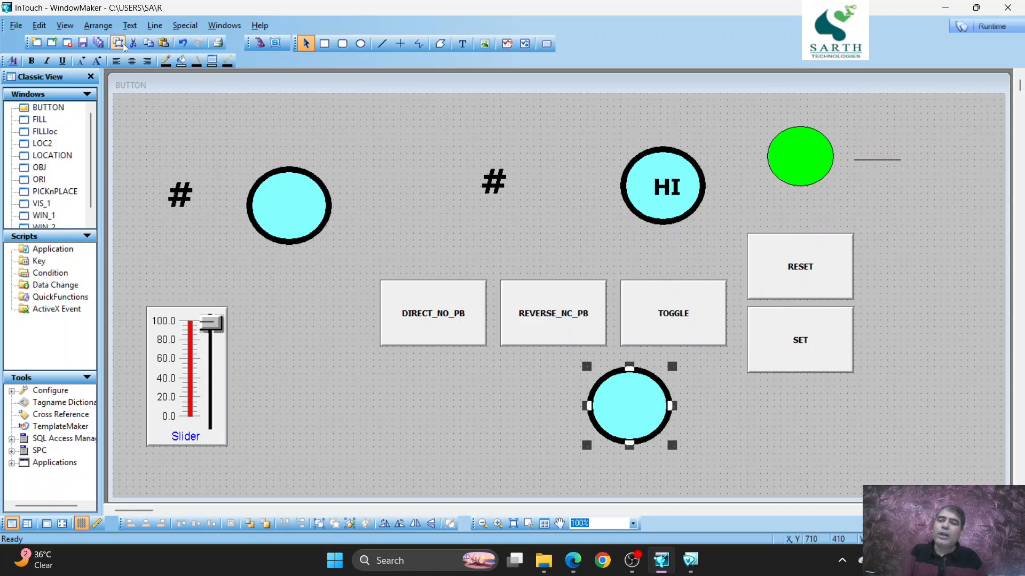
{"action": "key", "text": "ctrl+d"}
{"action": "left_click_drag", "start_coordinate": [644, 416], "coordinate": [357, 394]}
Step: Add a blink link to the circle below TOGGLE with expression D, using Blink Invisible at medium speed
{"action": "left_click", "coordinate": [636, 412]}
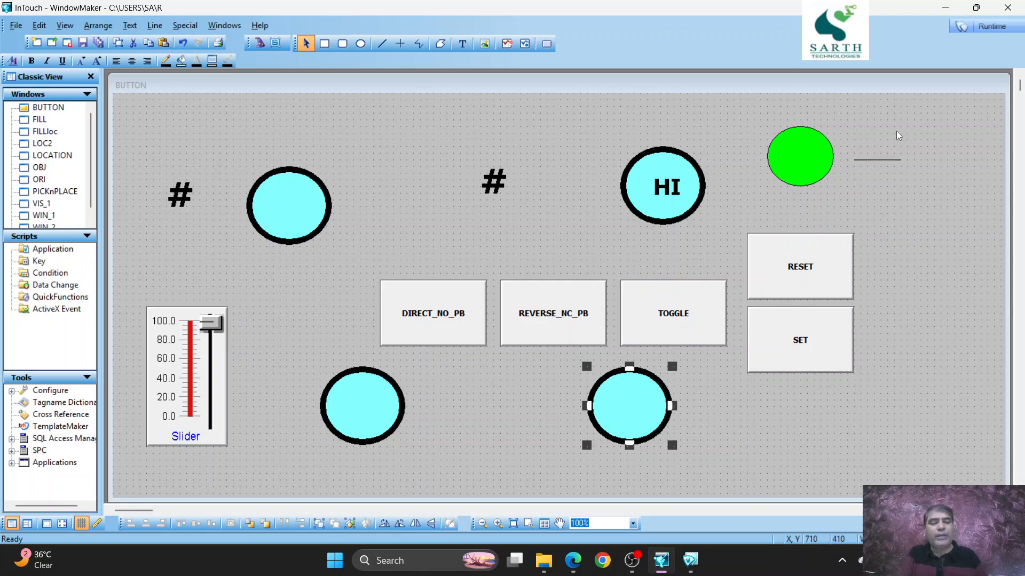
{"action": "double_click", "coordinate": [646, 403]}
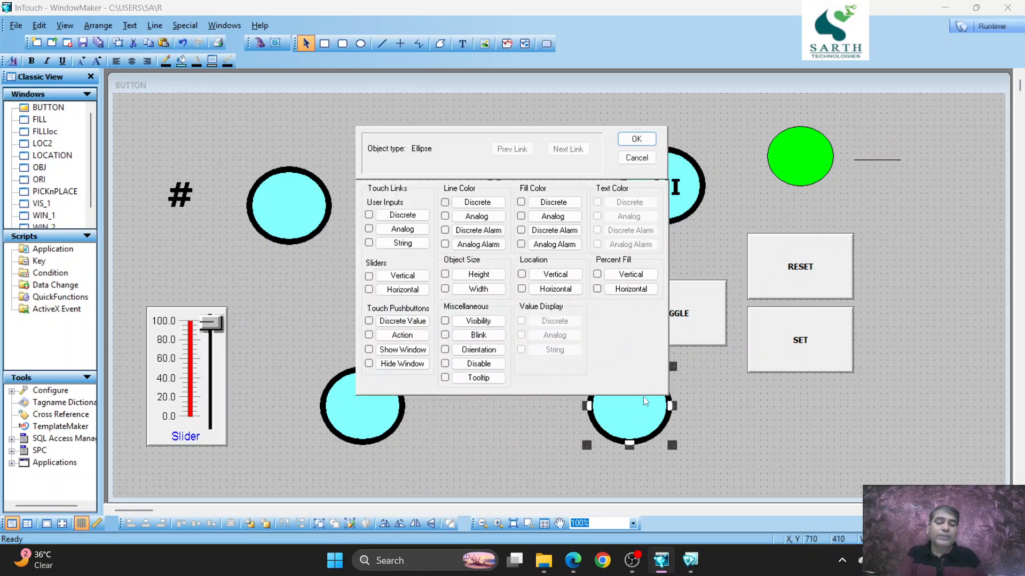
{"action": "left_click", "coordinate": [473, 337]}
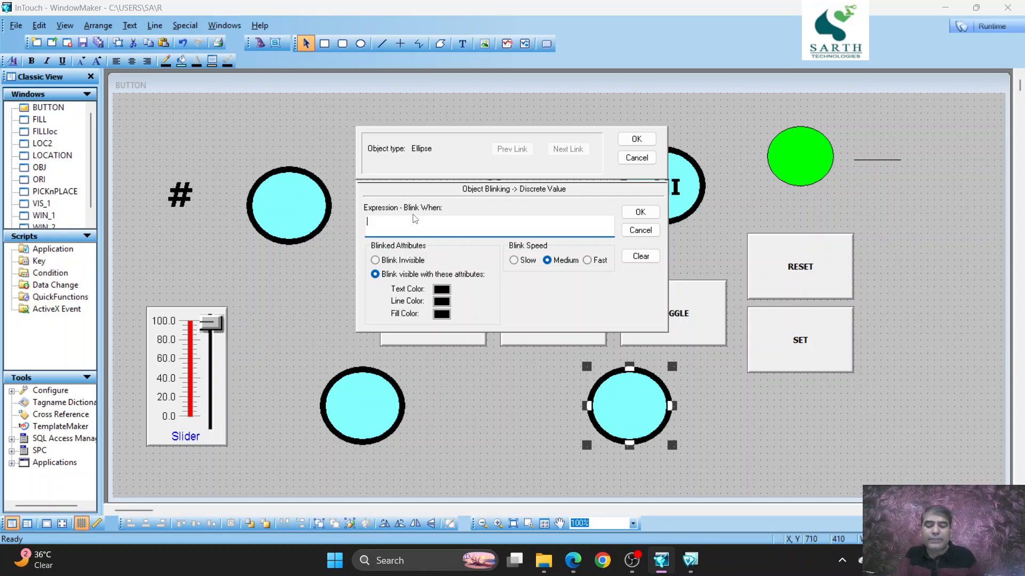
{"action": "type", "text": "D"}
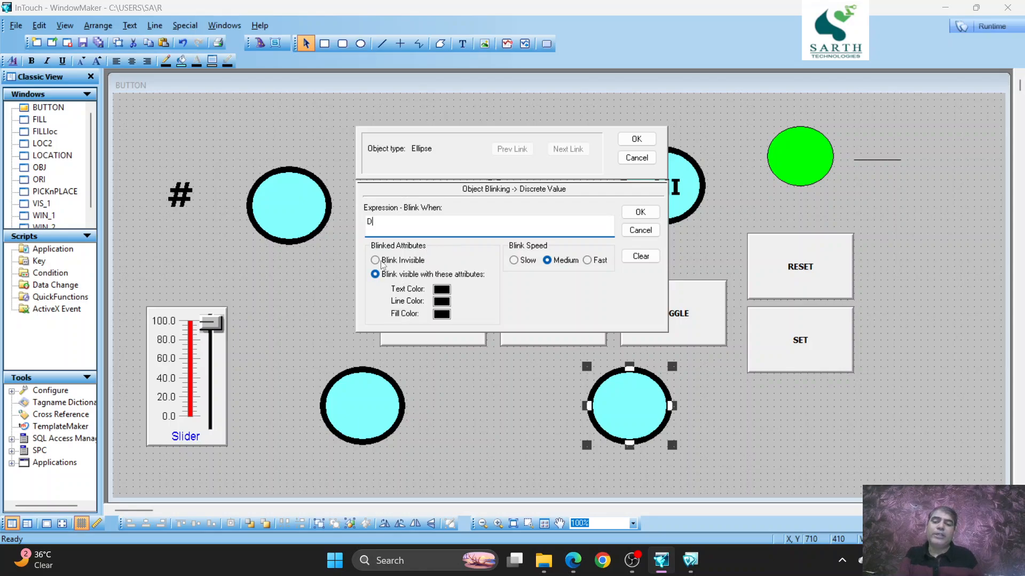
{"action": "left_click", "coordinate": [375, 261]}
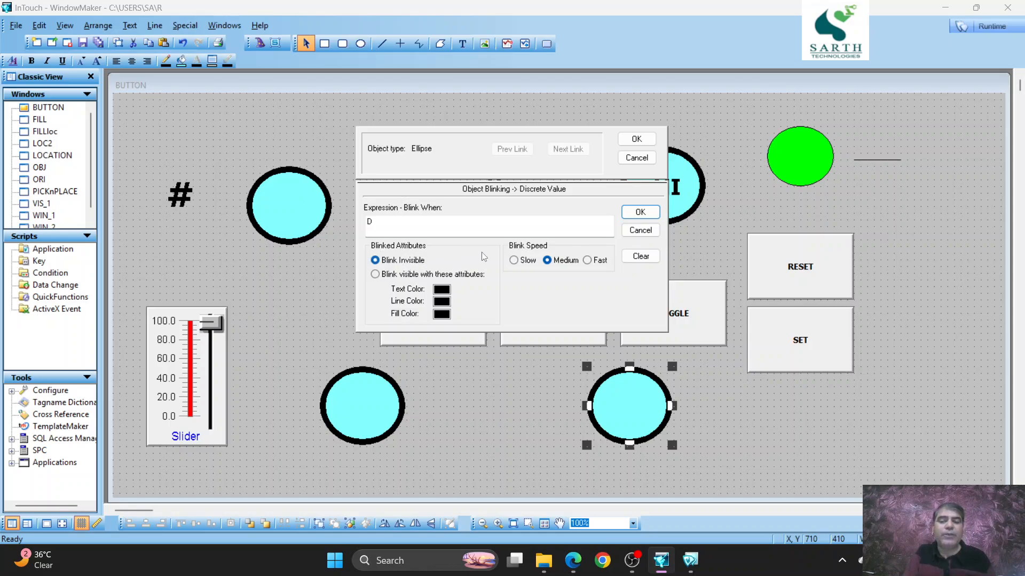
{"action": "left_click", "coordinate": [652, 142]}
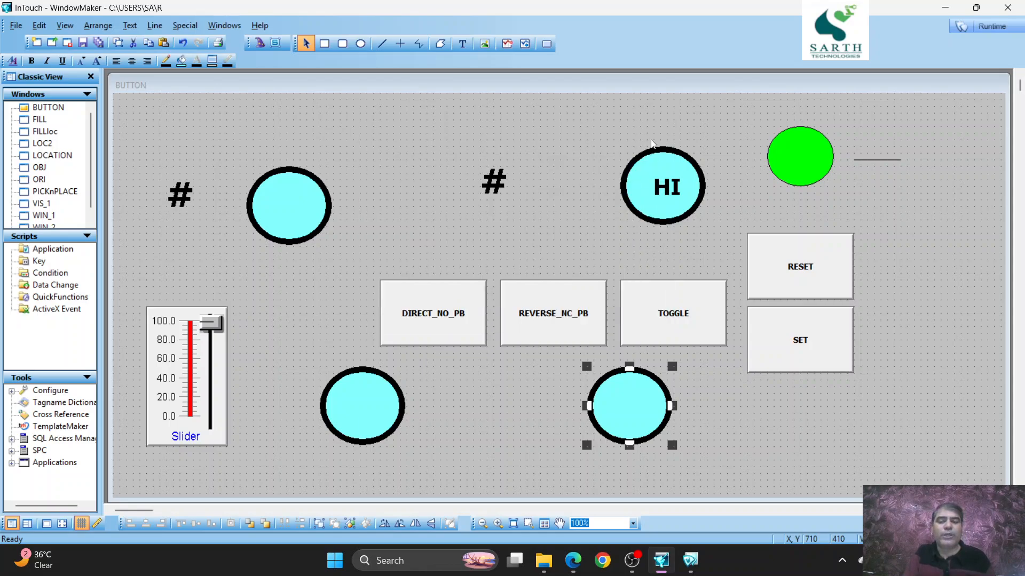
Step: Operate TOGGLE in the WindowViewer runtime to check the circle's invisible blinking, and return to WindowMaker
{"action": "left_click", "coordinate": [988, 27]}
{"action": "left_click", "coordinate": [559, 280]}
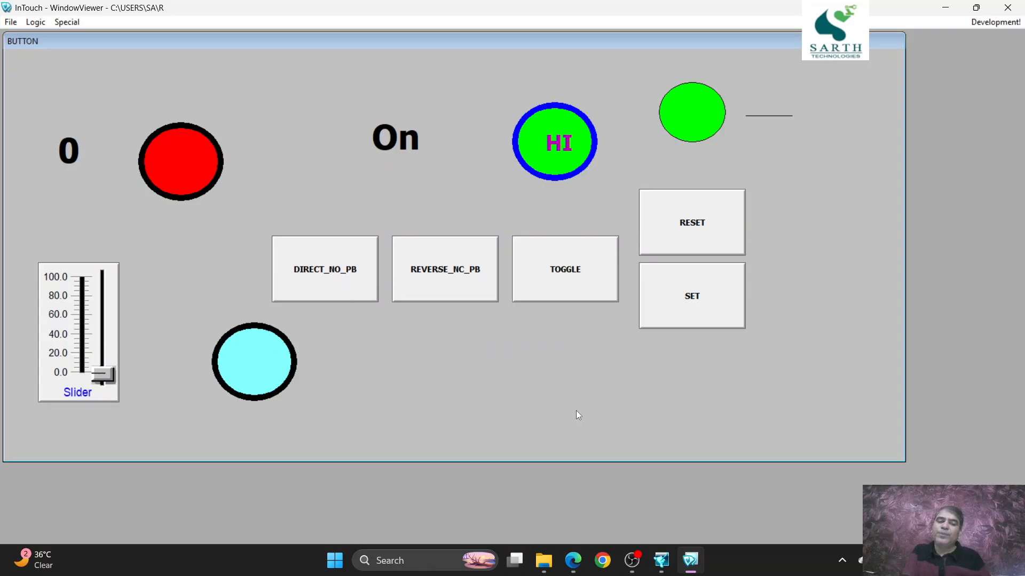
{"action": "left_click", "coordinate": [990, 22]}
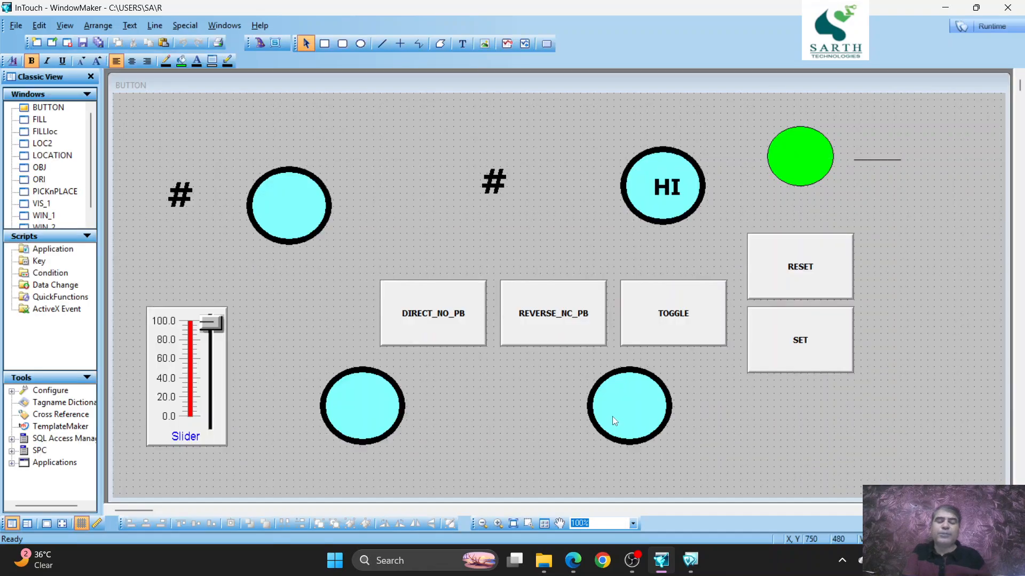
Step: Change the circle's blink link to blink visible with yellow text color, red line color and green fill color
{"action": "double_click", "coordinate": [617, 389]}
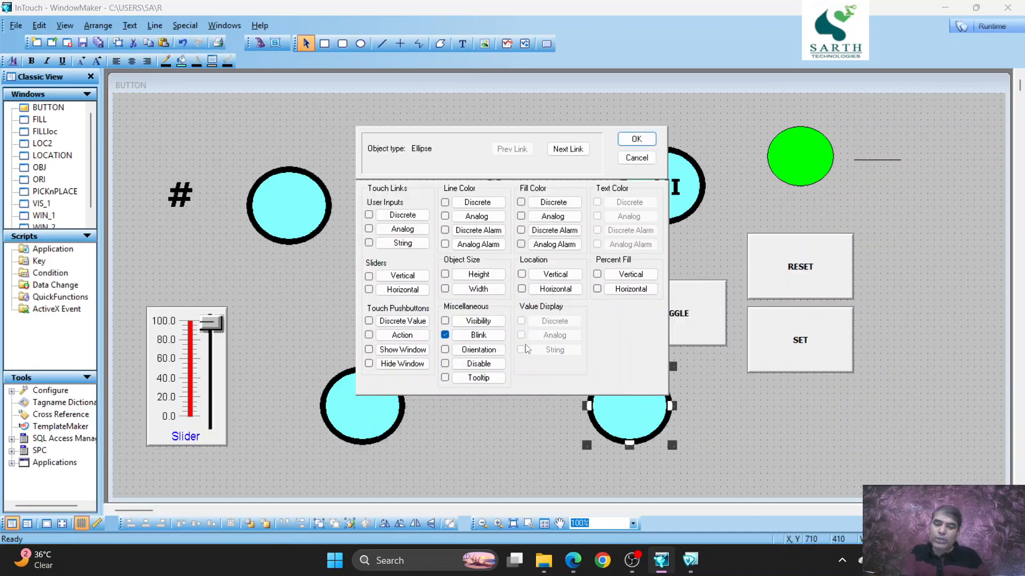
{"action": "left_click", "coordinate": [478, 335]}
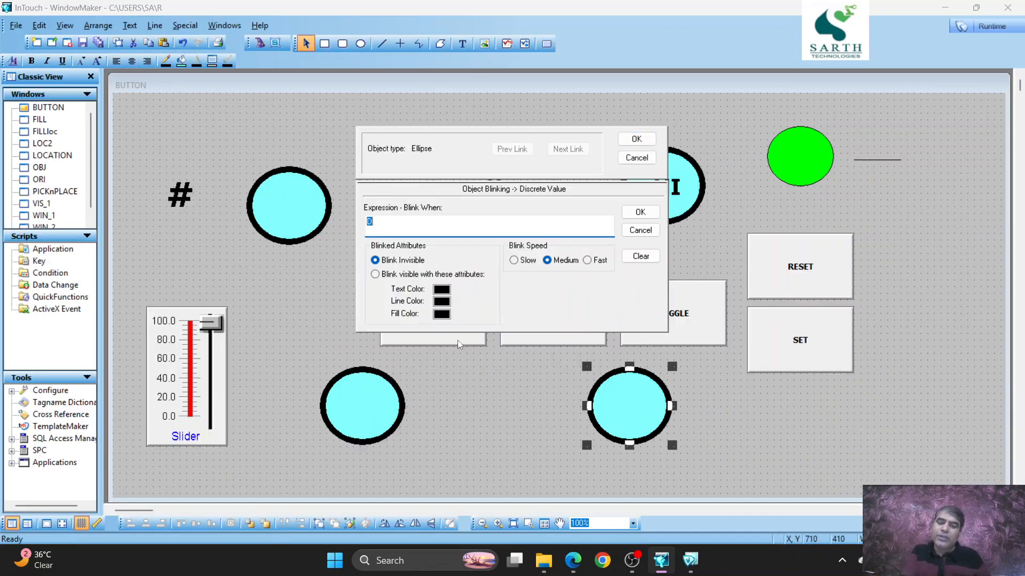
{"action": "left_click", "coordinate": [375, 275]}
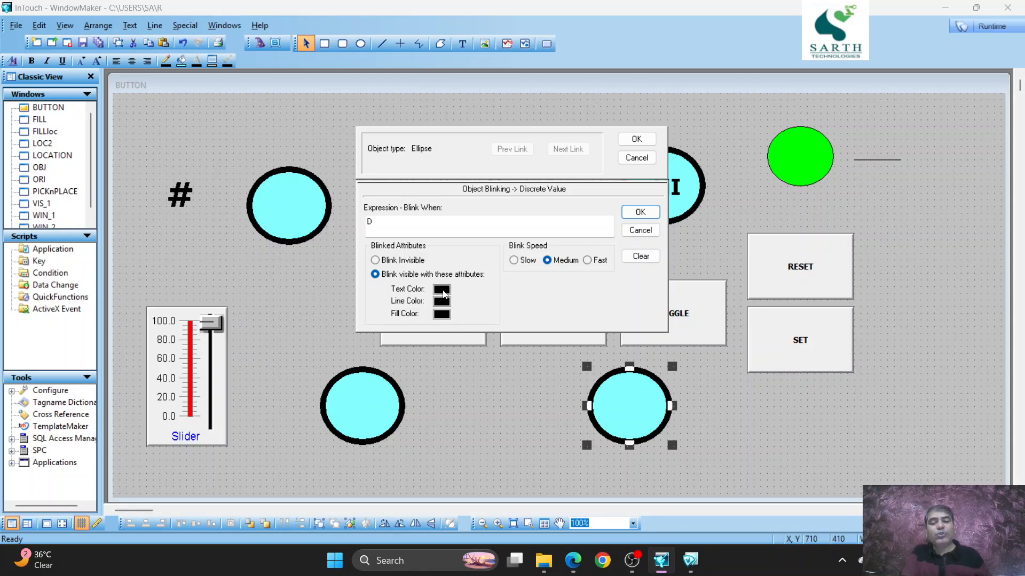
{"action": "left_click", "coordinate": [447, 292]}
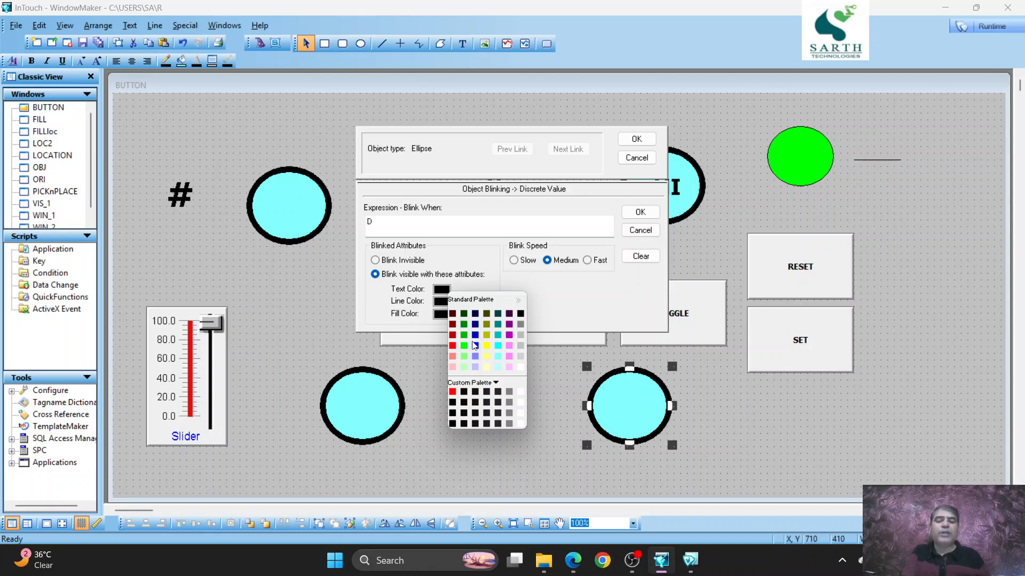
{"action": "left_click", "coordinate": [484, 346]}
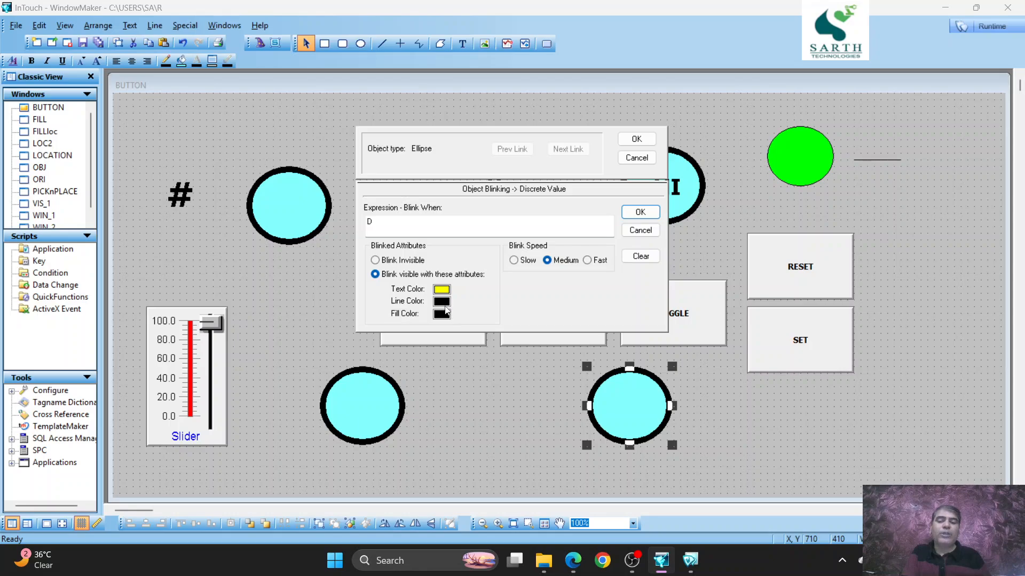
{"action": "left_click", "coordinate": [446, 305]}
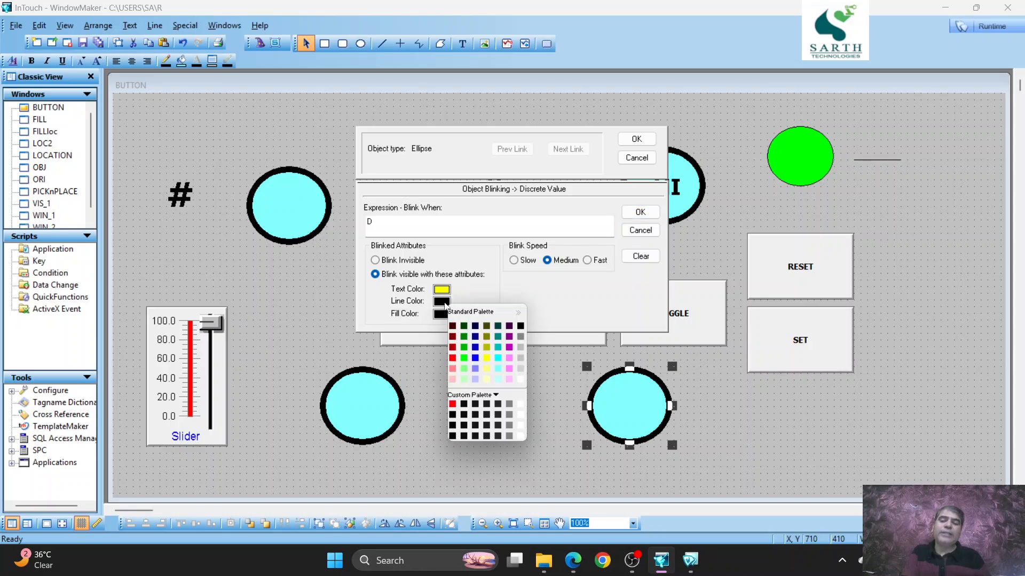
{"action": "left_click", "coordinate": [452, 358]}
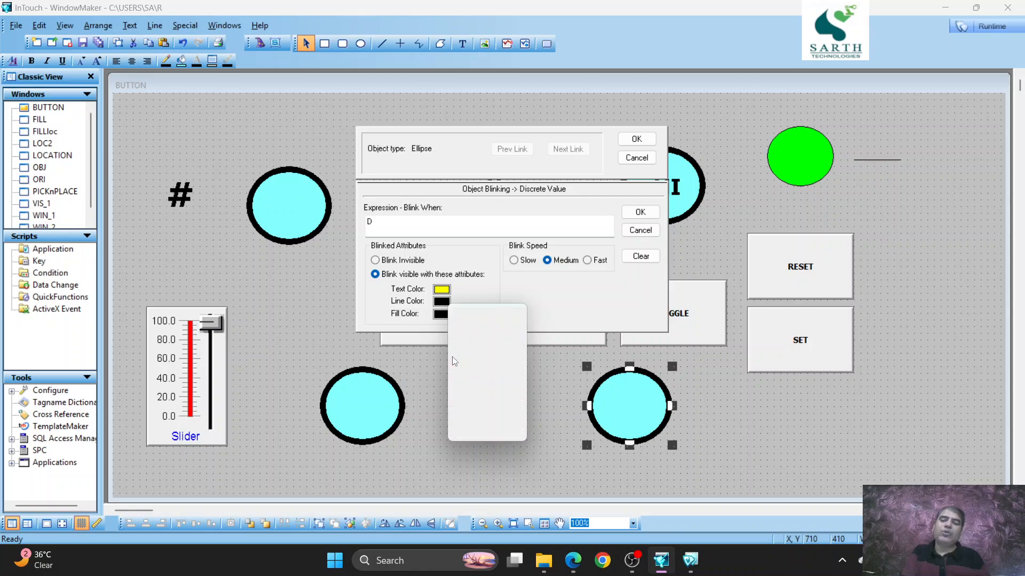
{"action": "left_click", "coordinate": [442, 315]}
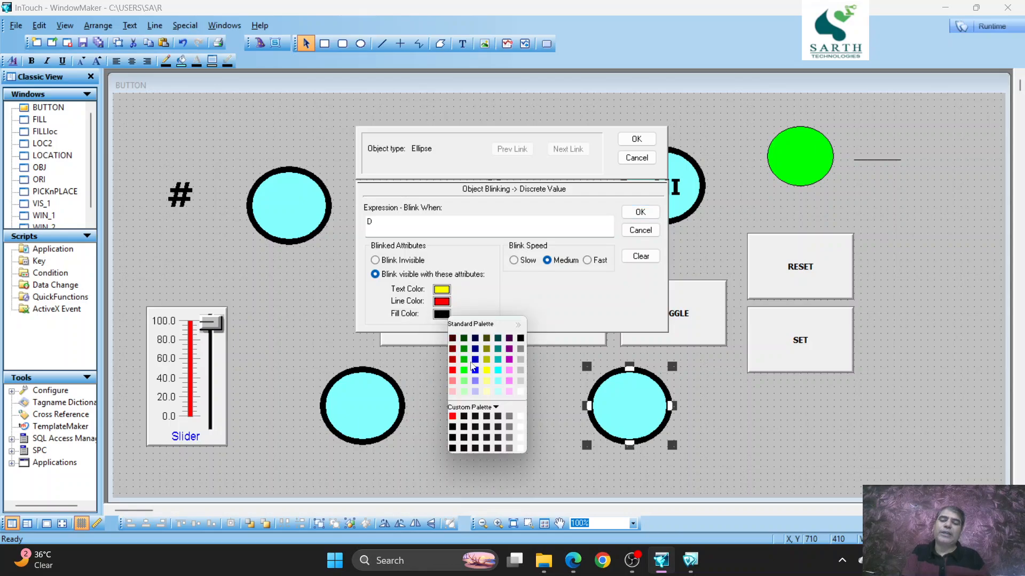
{"action": "left_click", "coordinate": [464, 371]}
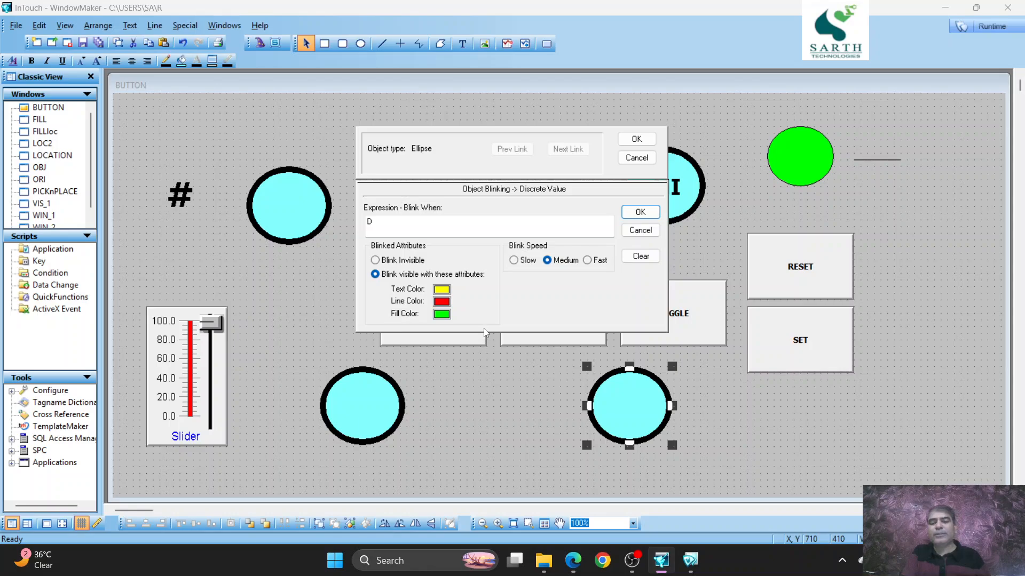
{"action": "left_click", "coordinate": [636, 140]}
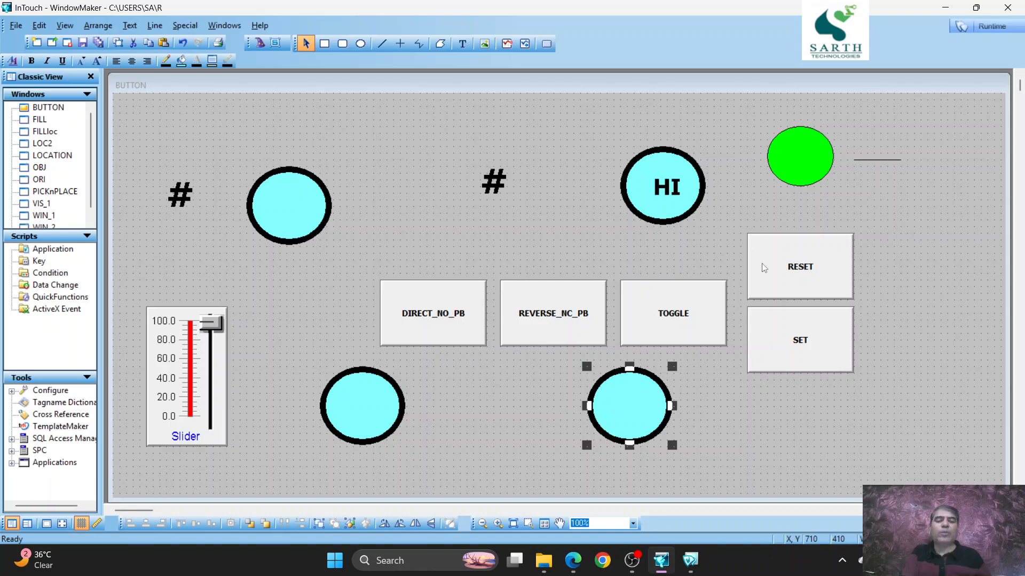
Step: Operate TOGGLE in the WindowViewer runtime to check the circle's blinking line and fill colors, and return to WindowMaker
{"action": "left_click", "coordinate": [988, 29]}
{"action": "left_click", "coordinate": [688, 237]}
{"action": "left_click", "coordinate": [589, 256]}
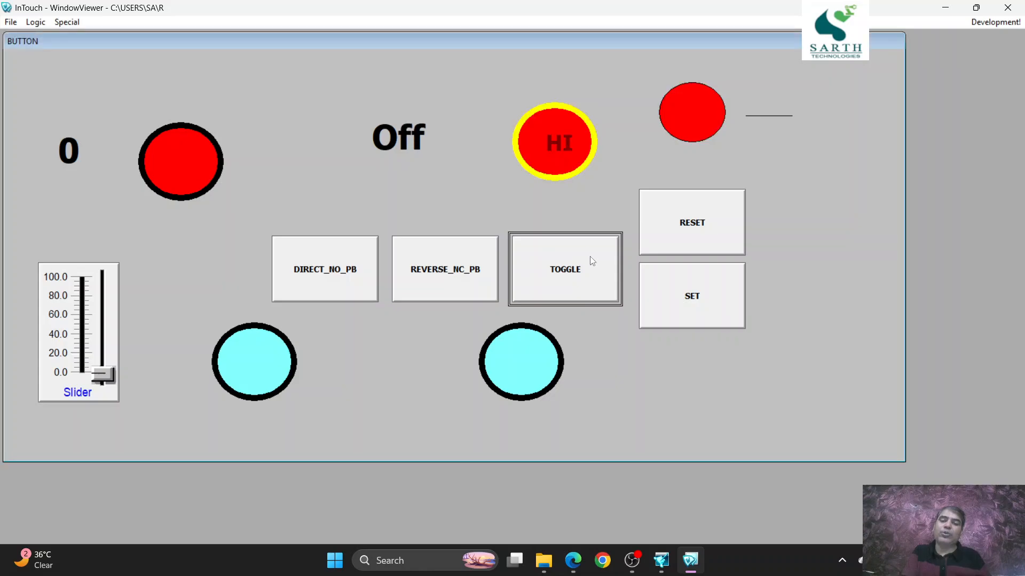
{"action": "left_click", "coordinate": [562, 288]}
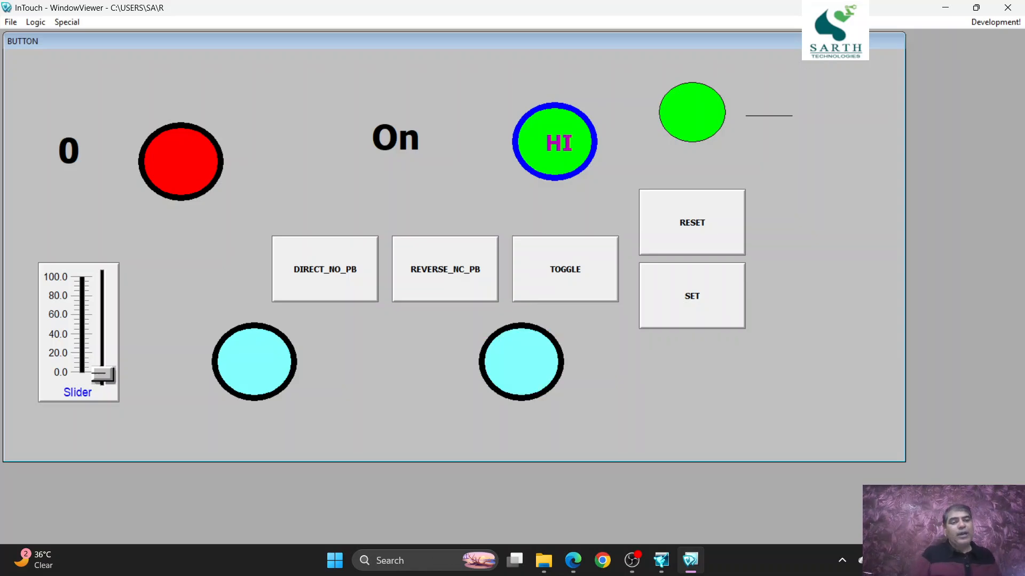
{"action": "left_click", "coordinate": [985, 23]}
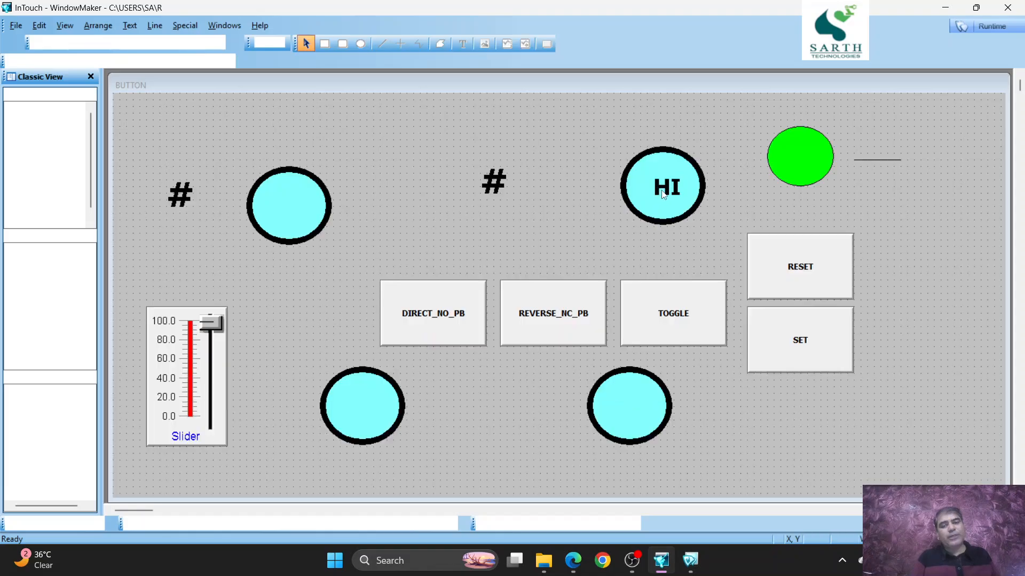
Step: Disable the HI text's discrete text color link, enable its blink link, and check it in the WindowViewer runtime before returning to WindowMaker
{"action": "double_click", "coordinate": [665, 195]}
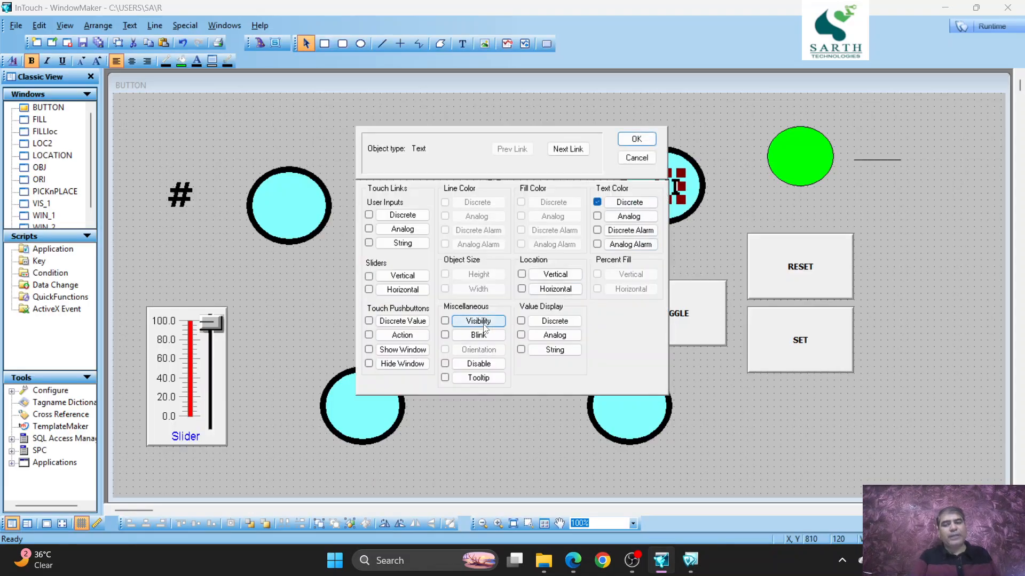
{"action": "left_click", "coordinate": [597, 203]}
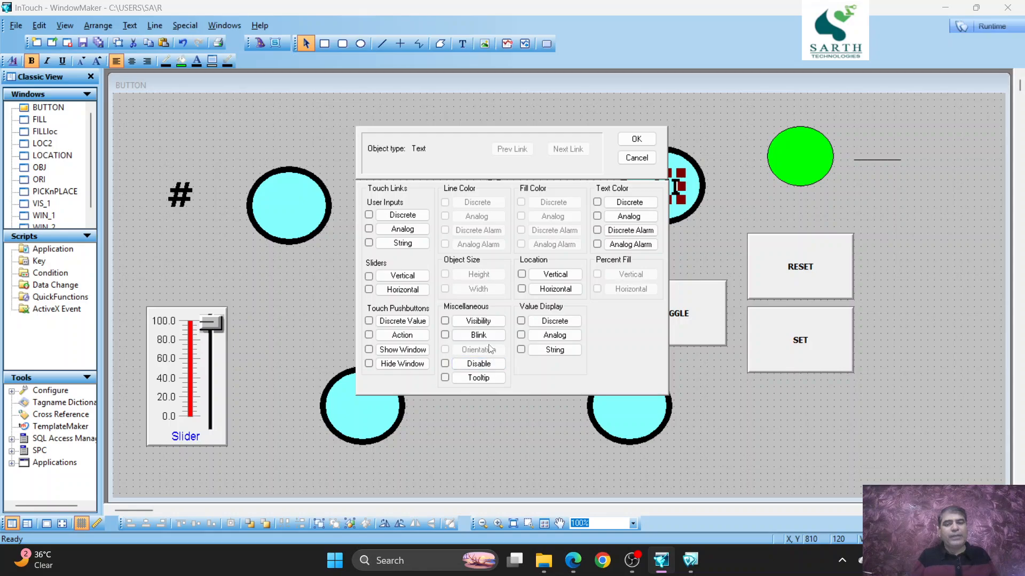
{"action": "left_click", "coordinate": [445, 335]}
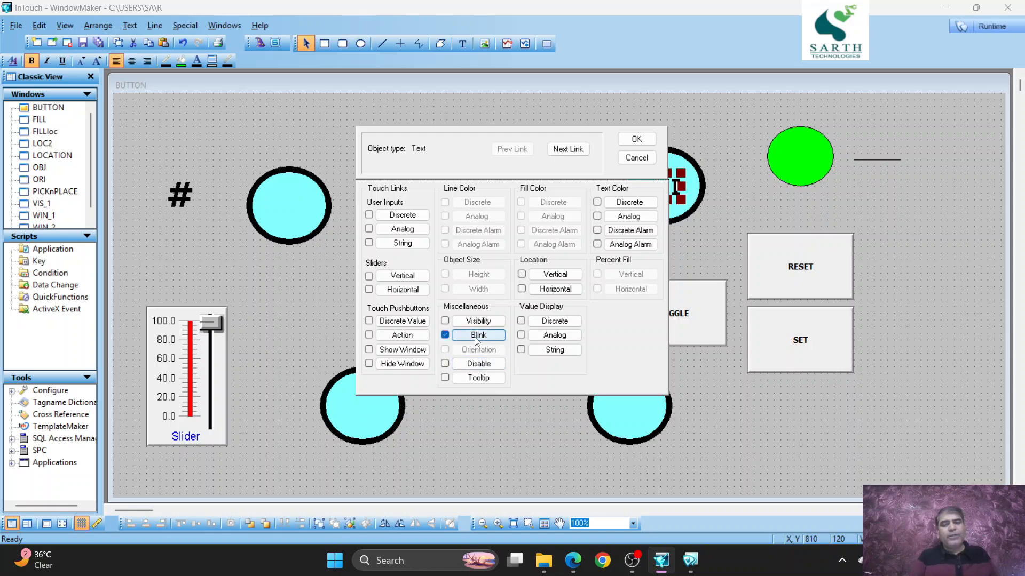
{"action": "left_click", "coordinate": [637, 139]}
{"action": "left_click", "coordinate": [986, 31]}
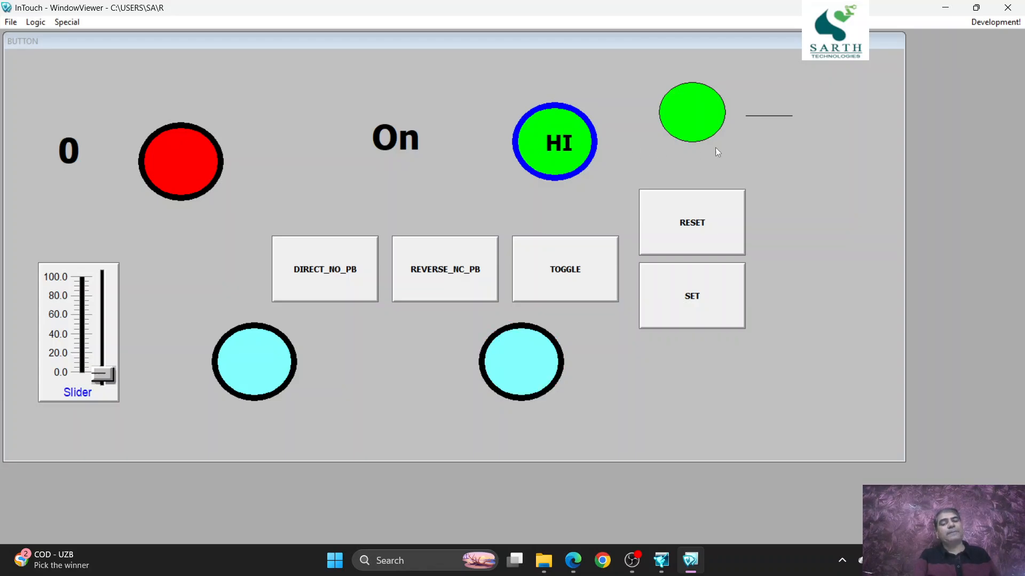
{"action": "left_click", "coordinate": [983, 23]}
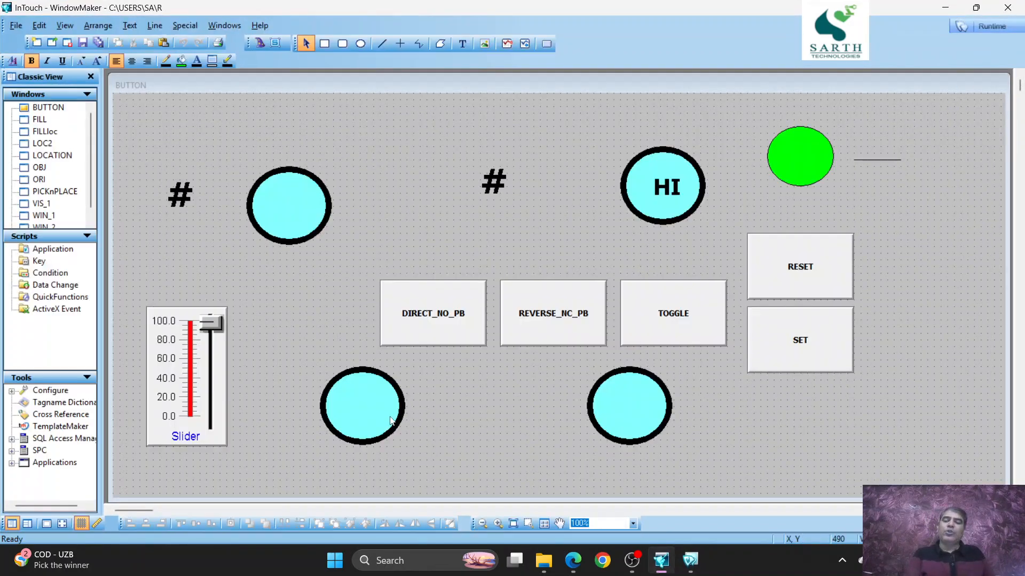
Step: Move the unlinked circle beside the slider and give it a blink link with expression A>50, blinking visible with yellow, red and green attributes
{"action": "left_click_drag", "start_coordinate": [388, 419], "coordinate": [310, 398]}
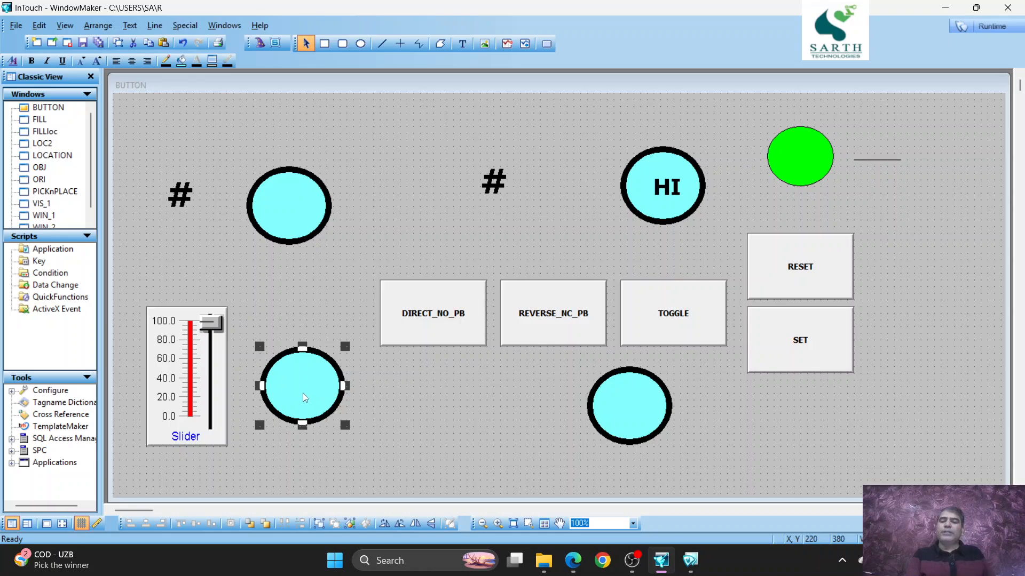
{"action": "double_click", "coordinate": [304, 394]}
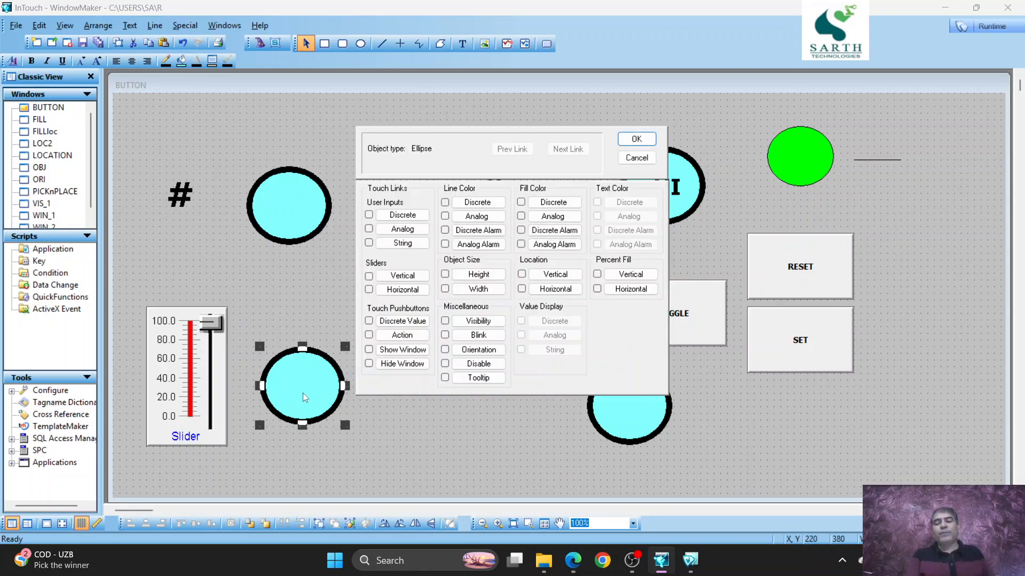
{"action": "left_click", "coordinate": [478, 335]}
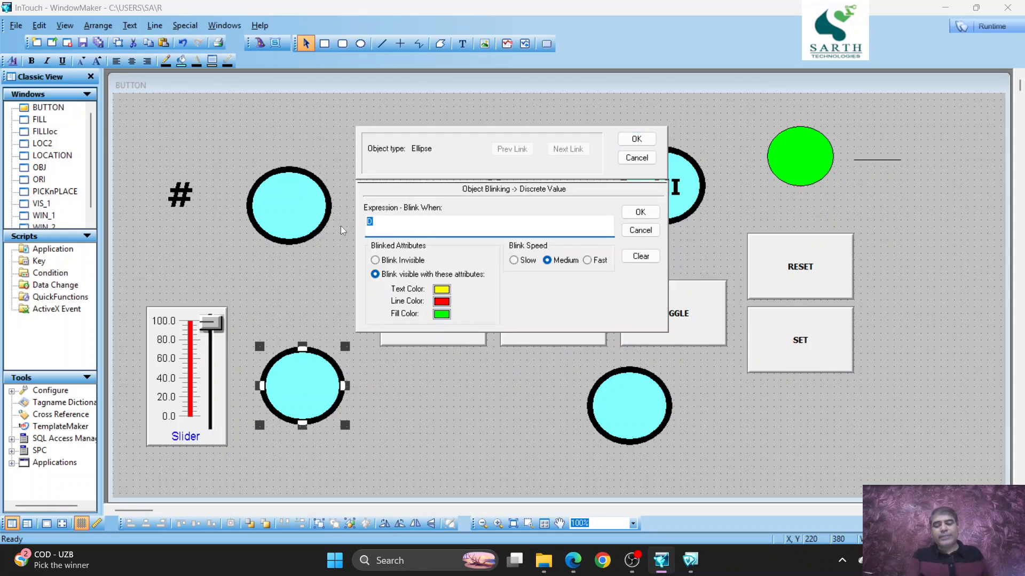
{"action": "type", "text": "A>50"}
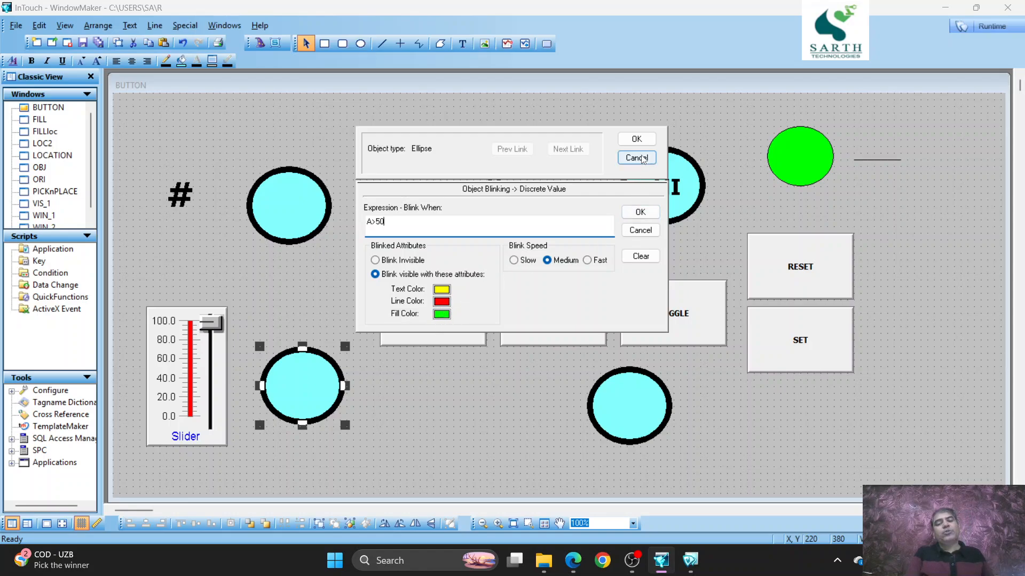
{"action": "left_click", "coordinate": [636, 139]}
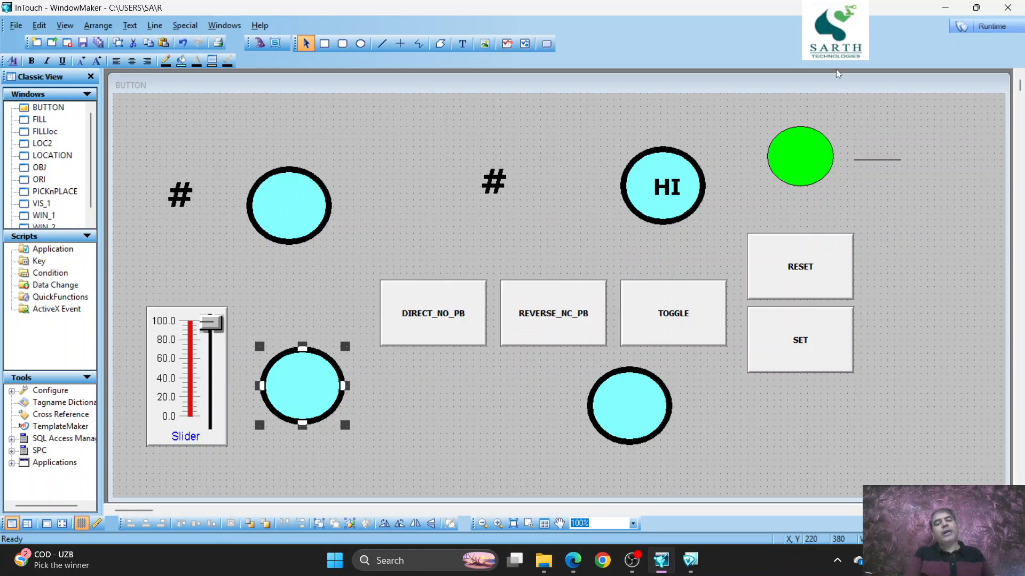
Step: Operate TOGGLE and move the slider up and back to 0 in the WindowViewer runtime to test both circles' blinking, and return to WindowMaker
{"action": "left_click", "coordinate": [985, 28]}
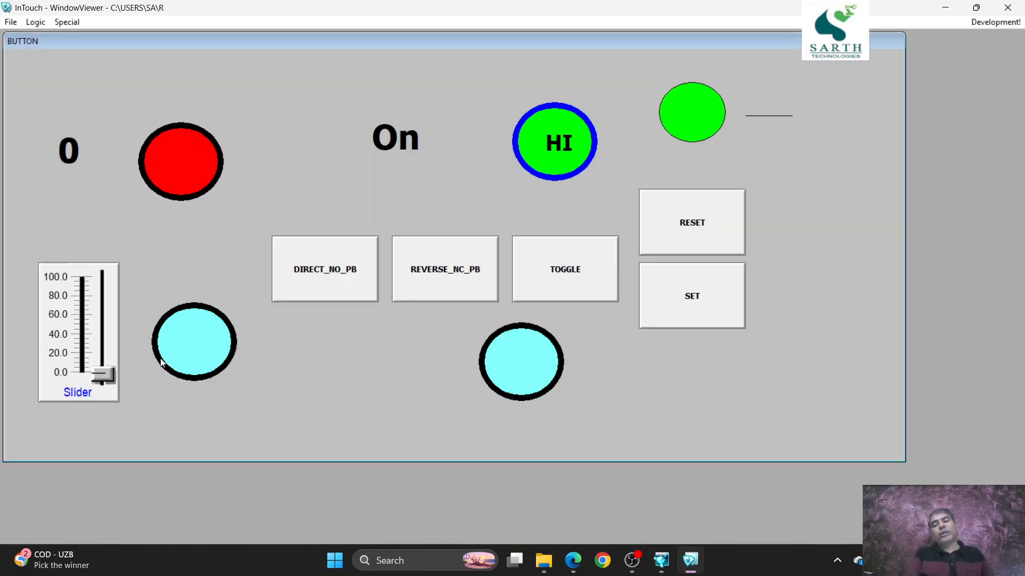
{"action": "left_click", "coordinate": [571, 285]}
{"action": "left_click", "coordinate": [565, 259]}
{"action": "left_click", "coordinate": [577, 279]}
{"action": "left_click_drag", "start_coordinate": [102, 375], "coordinate": [128, 280]}
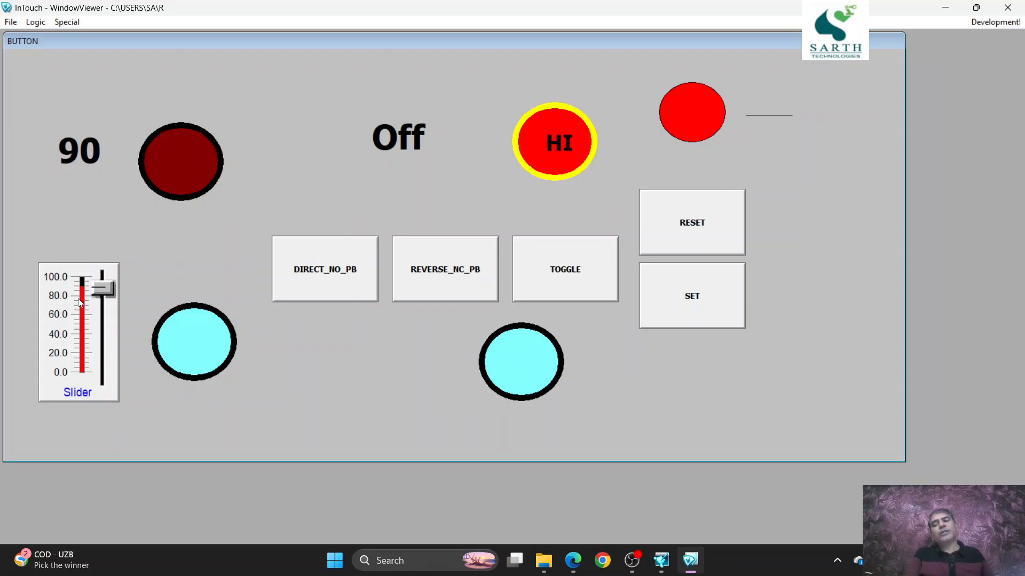
{"action": "left_click_drag", "start_coordinate": [102, 295], "coordinate": [104, 377]}
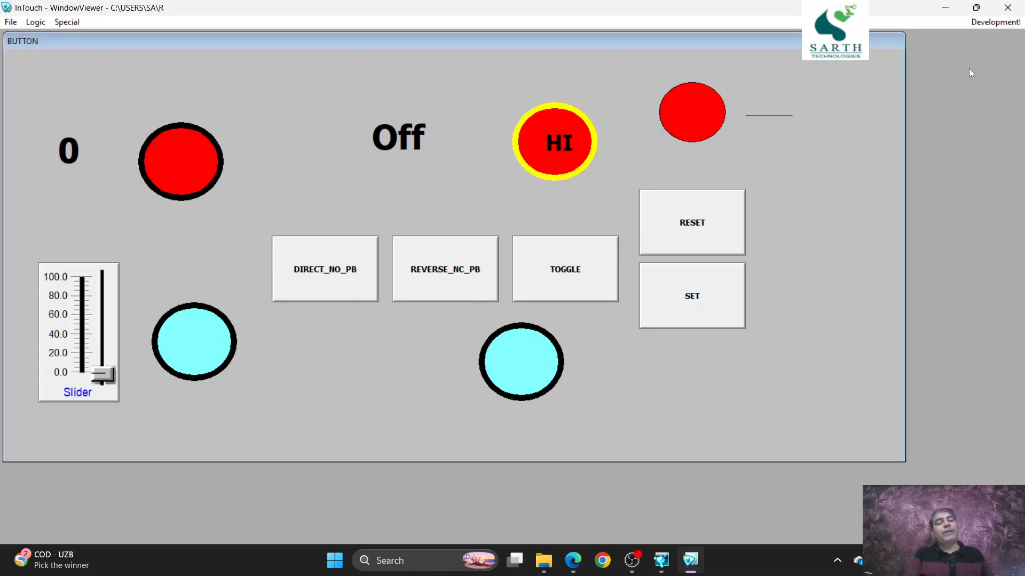
{"action": "left_click", "coordinate": [981, 25]}
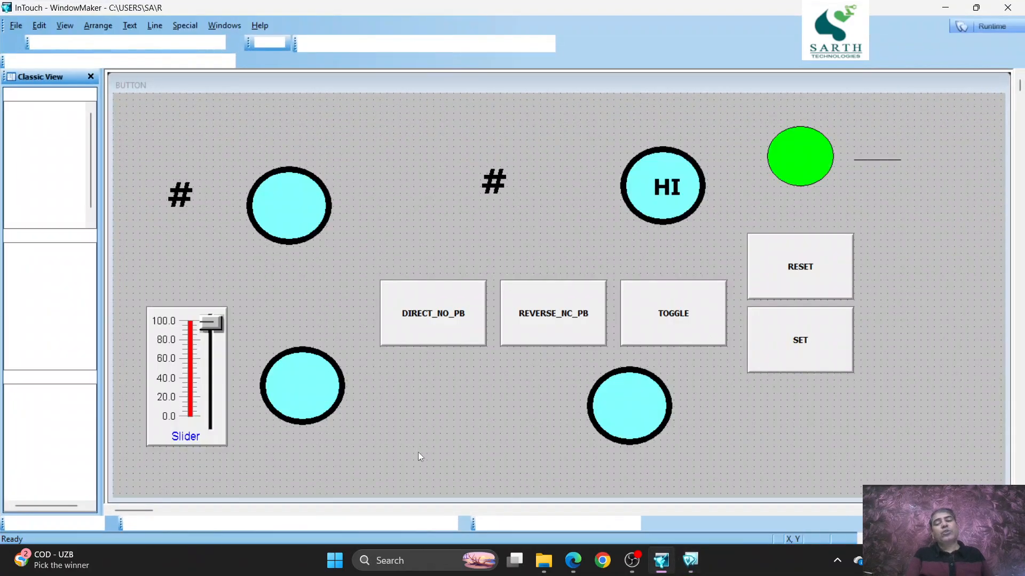
Step: Change the blink expression of the circle beside the slider to A>50 AND A<70
{"action": "double_click", "coordinate": [293, 380]}
{"action": "left_click", "coordinate": [478, 335]}
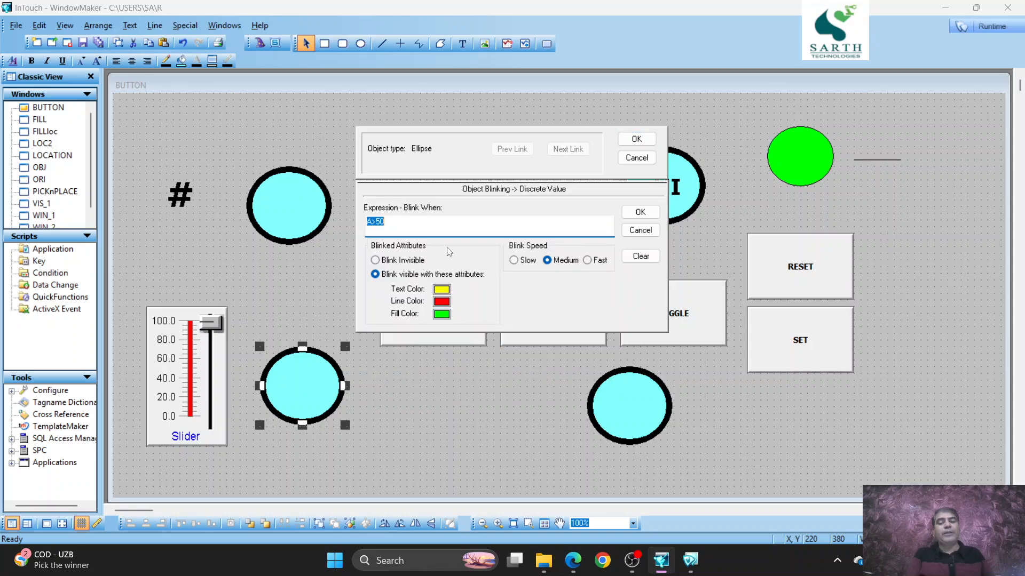
{"action": "left_click", "coordinate": [436, 220]}
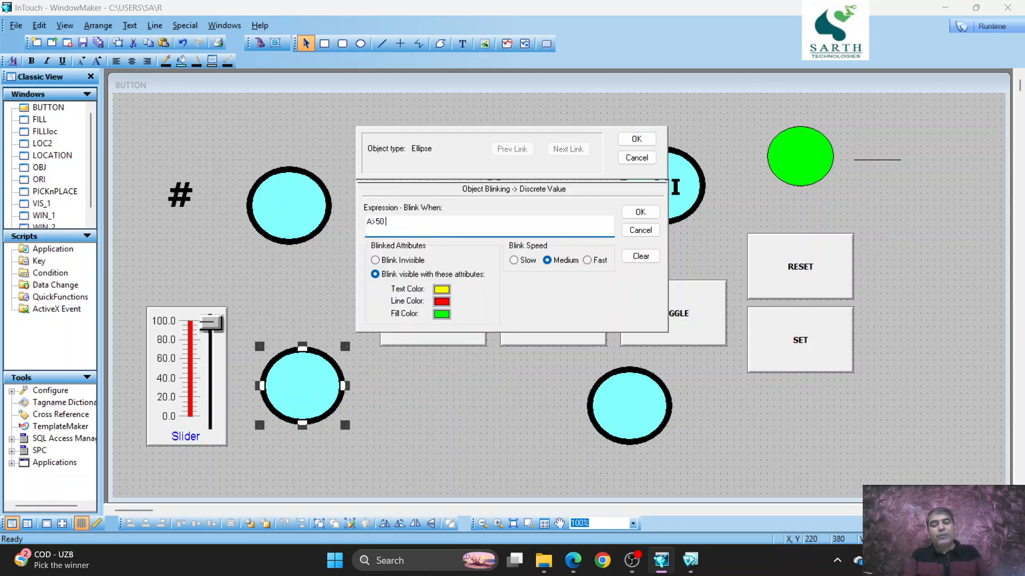
{"action": "type", "text": "AND"}
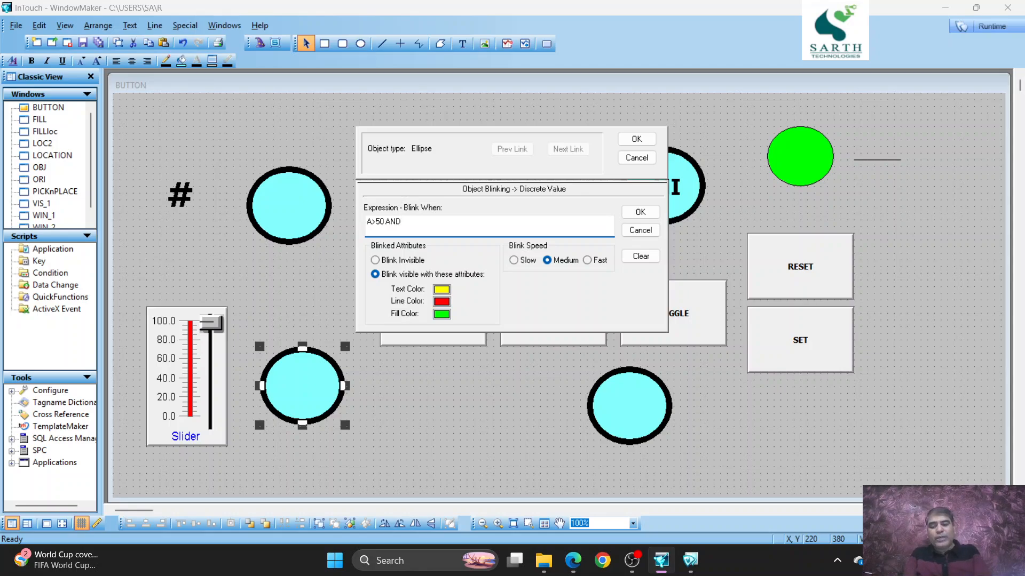
{"action": "type", "text": " A"}
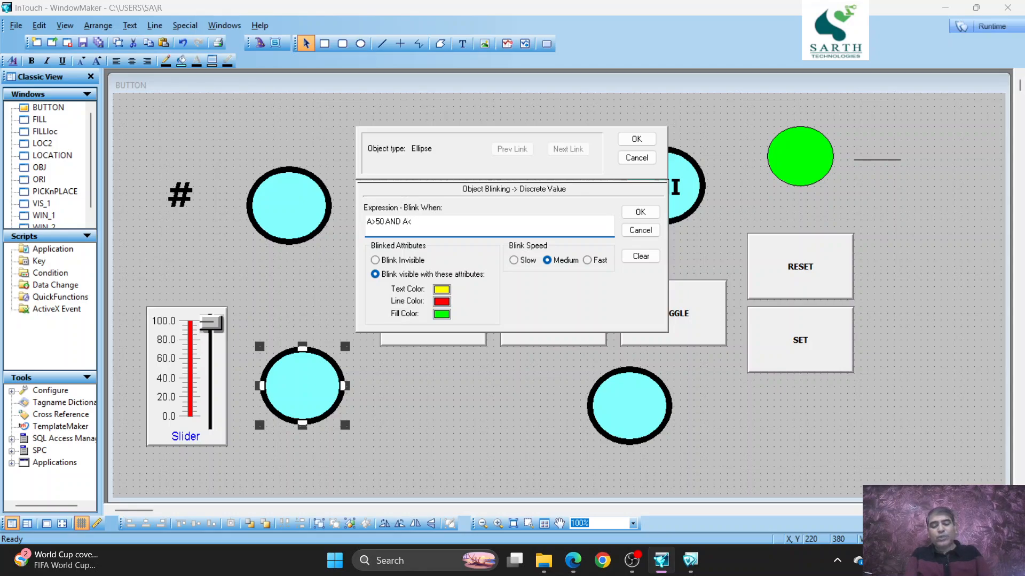
{"action": "type", "text": "<70"}
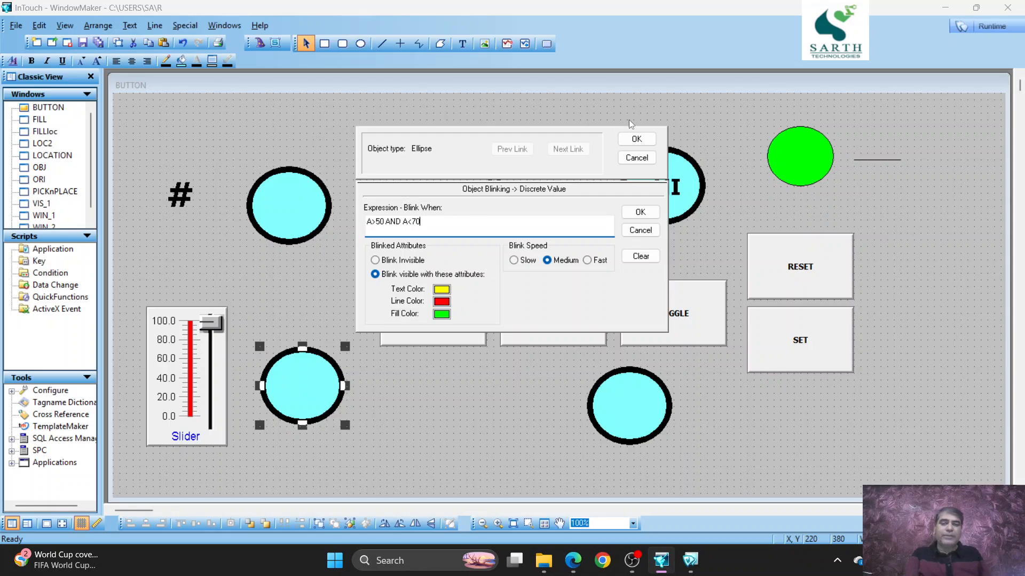
{"action": "left_click", "coordinate": [640, 141]}
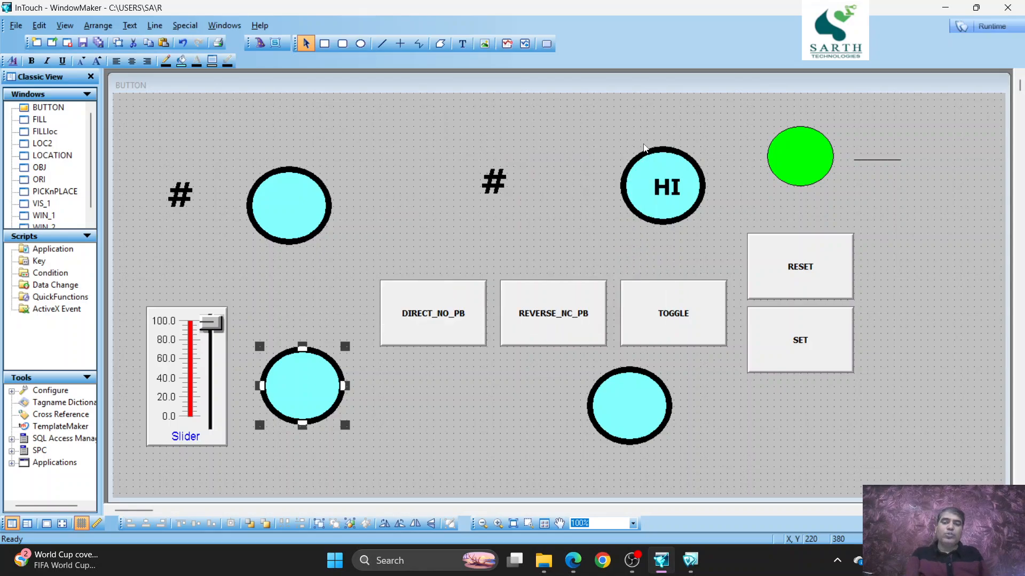
Step: Move the slider up and back to 0 in the WindowViewer runtime to test the circle's blink range, and return to WindowMaker
{"action": "left_click", "coordinate": [986, 26]}
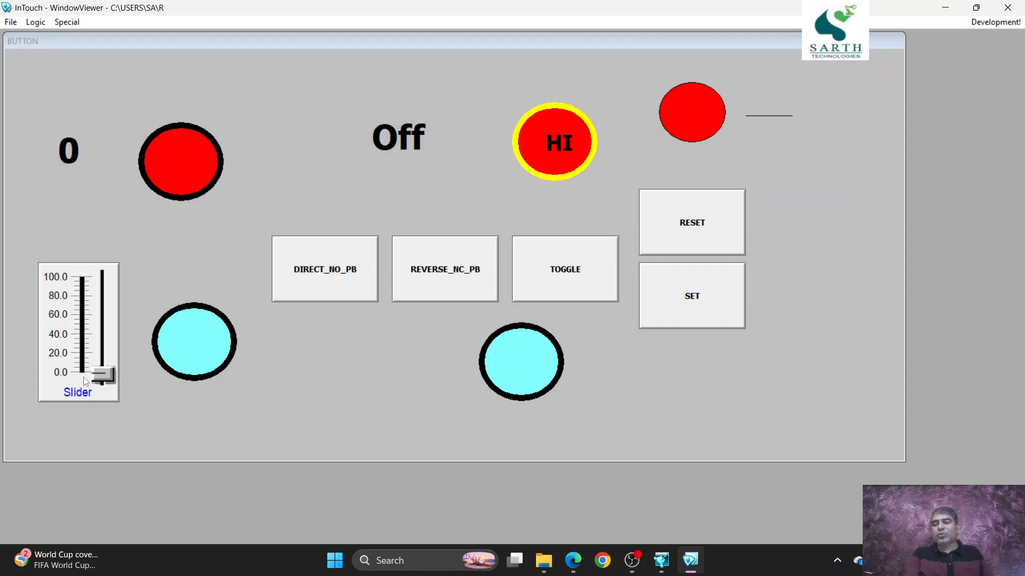
{"action": "left_click_drag", "start_coordinate": [104, 373], "coordinate": [111, 320]}
{"action": "left_click_drag", "start_coordinate": [113, 319], "coordinate": [153, 394]}
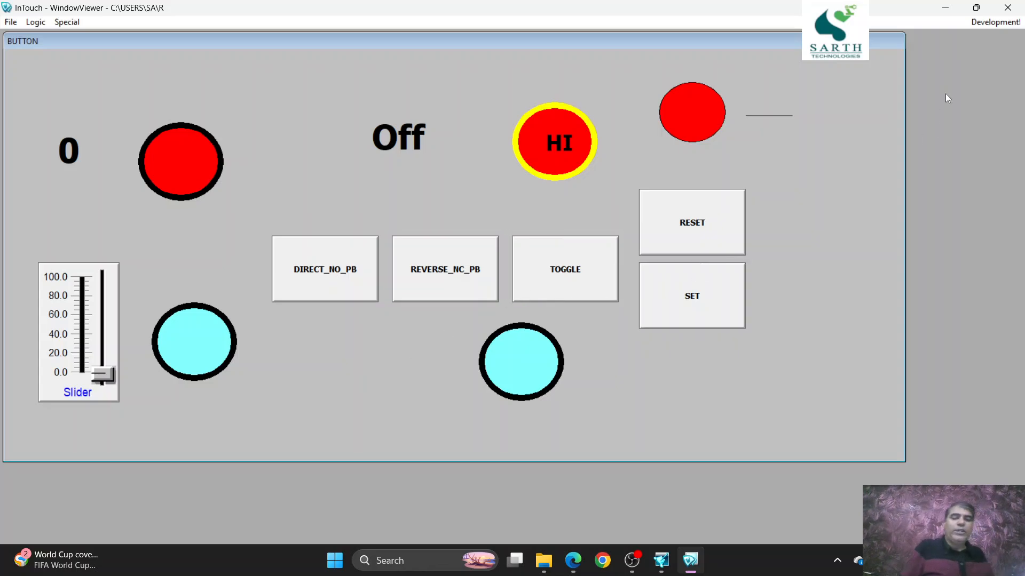
{"action": "left_click", "coordinate": [981, 22]}
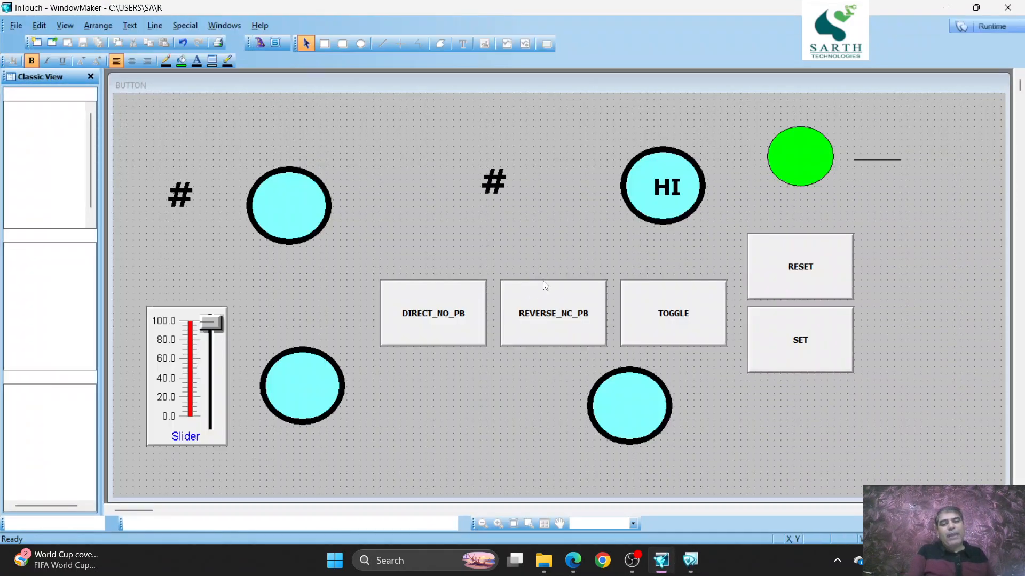
Step: Draw a small rectangle just above the REVERSE_NC_PB button
{"action": "double_click", "coordinate": [789, 156]}
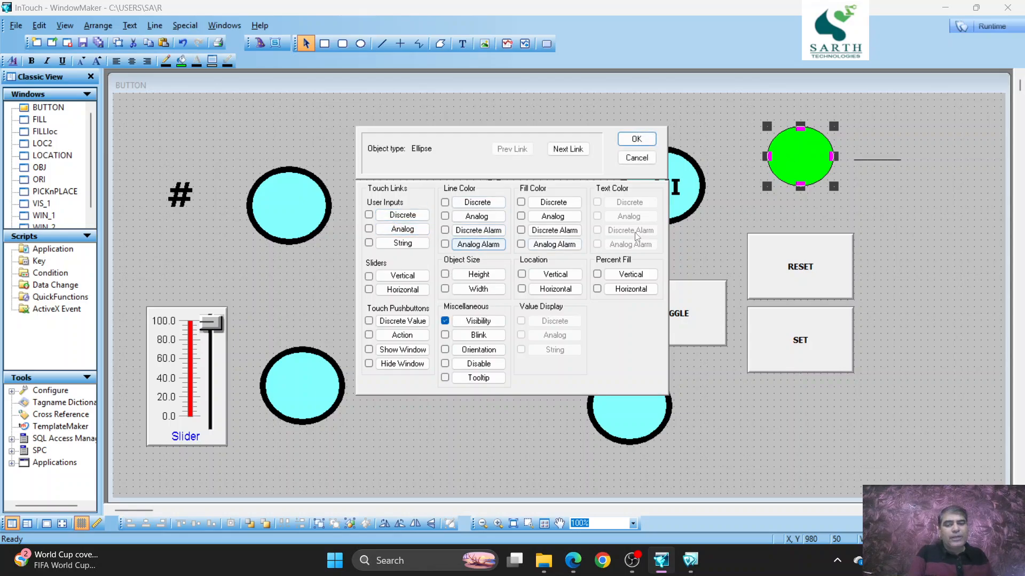
{"action": "left_click", "coordinate": [637, 159]}
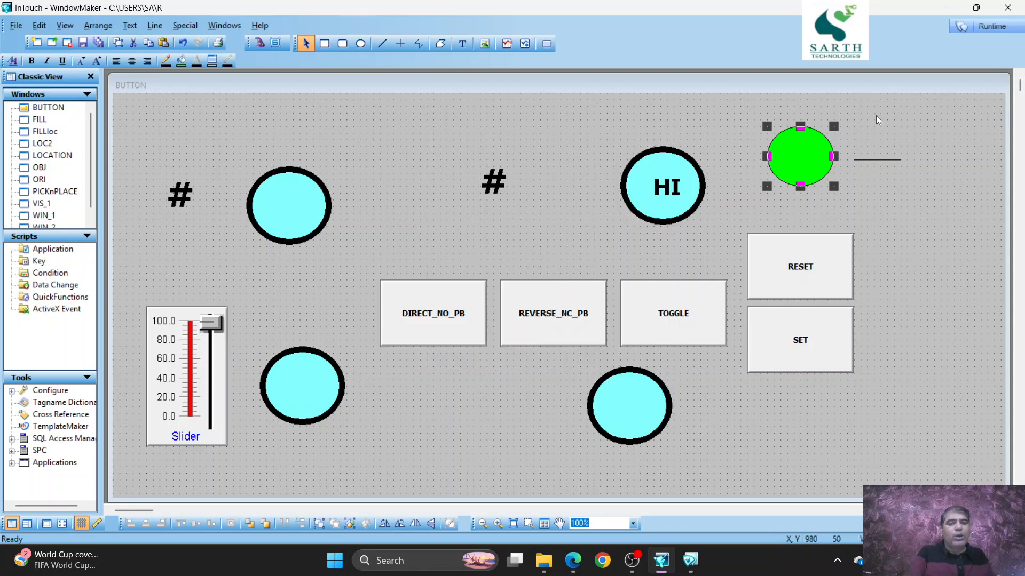
{"action": "left_click", "coordinate": [323, 43]}
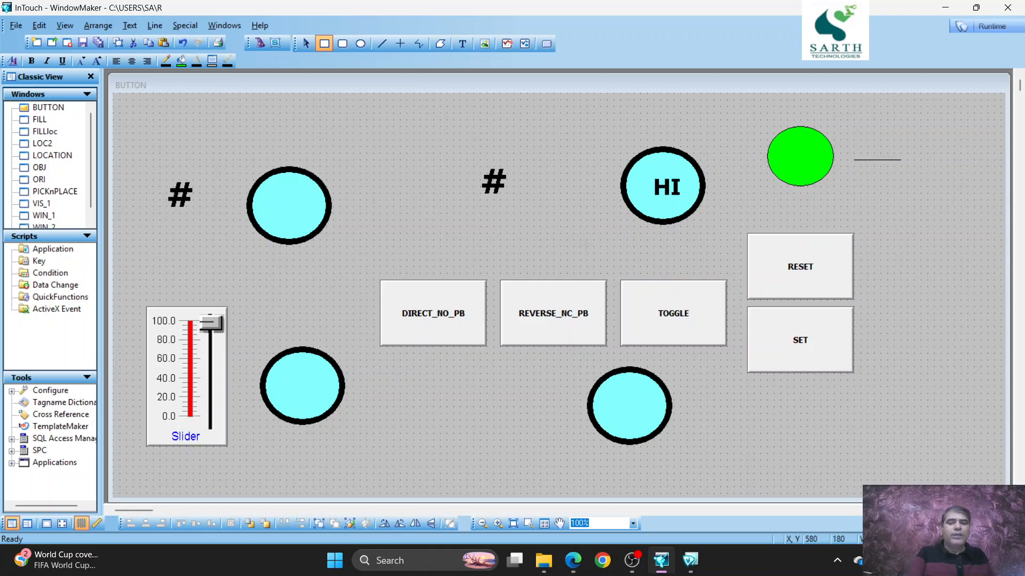
{"action": "left_click_drag", "start_coordinate": [500, 220], "coordinate": [586, 251]}
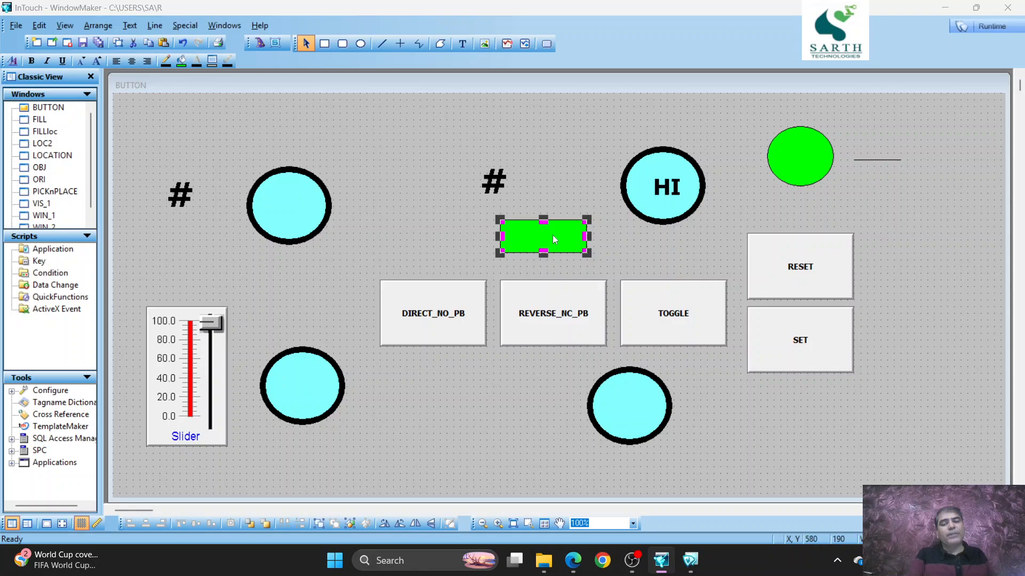
Step: Give the new rectangle a discrete value pushbutton link on tagname D with the Toggle action
{"action": "double_click", "coordinate": [553, 234]}
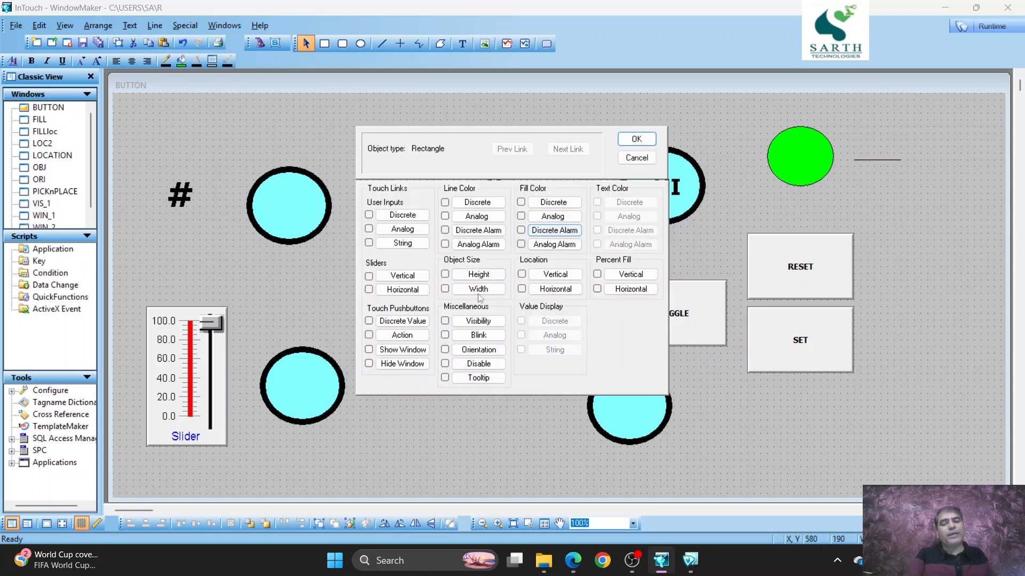
{"action": "left_click", "coordinate": [402, 322]}
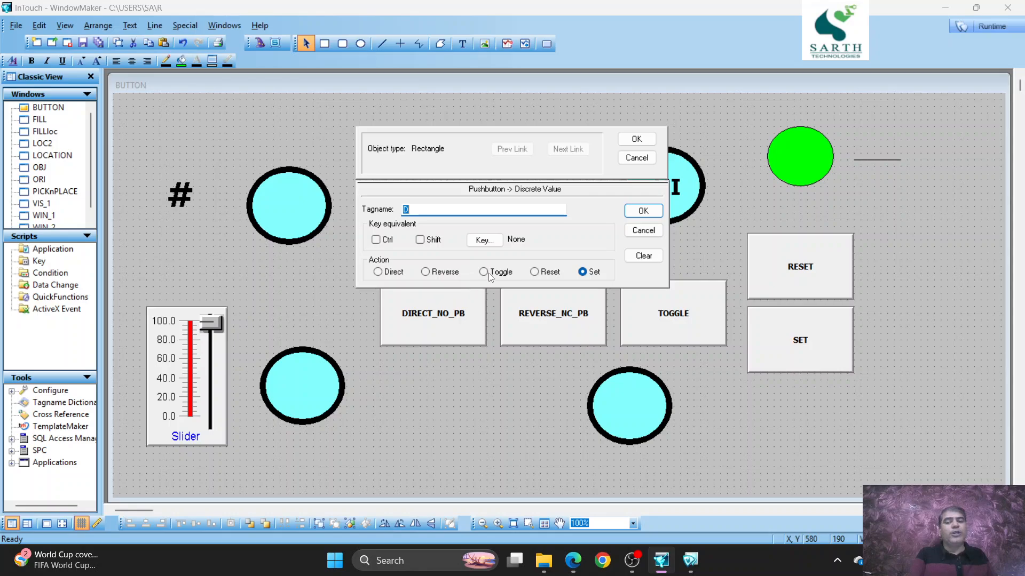
{"action": "left_click", "coordinate": [487, 273]}
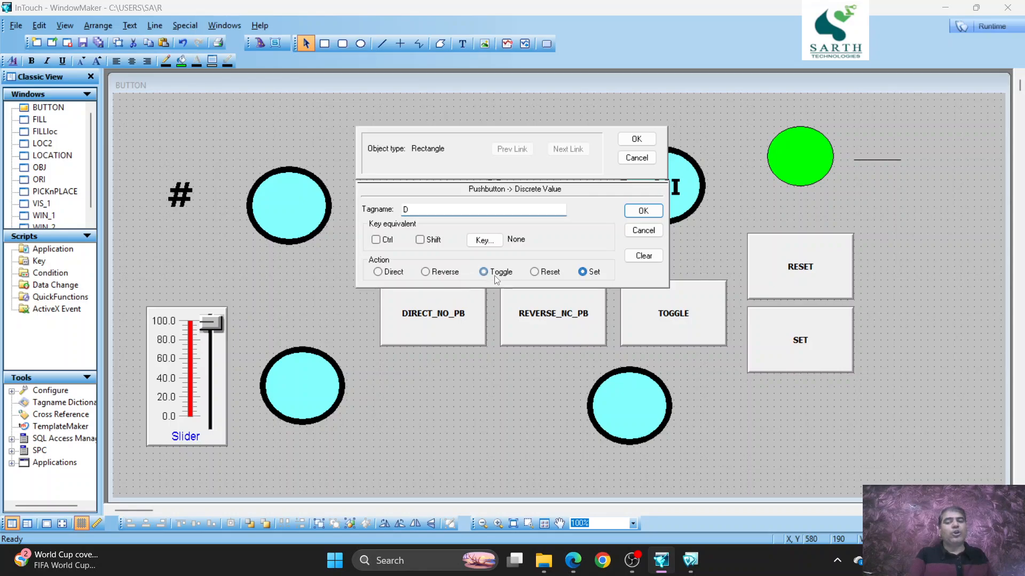
{"action": "left_click", "coordinate": [635, 140]}
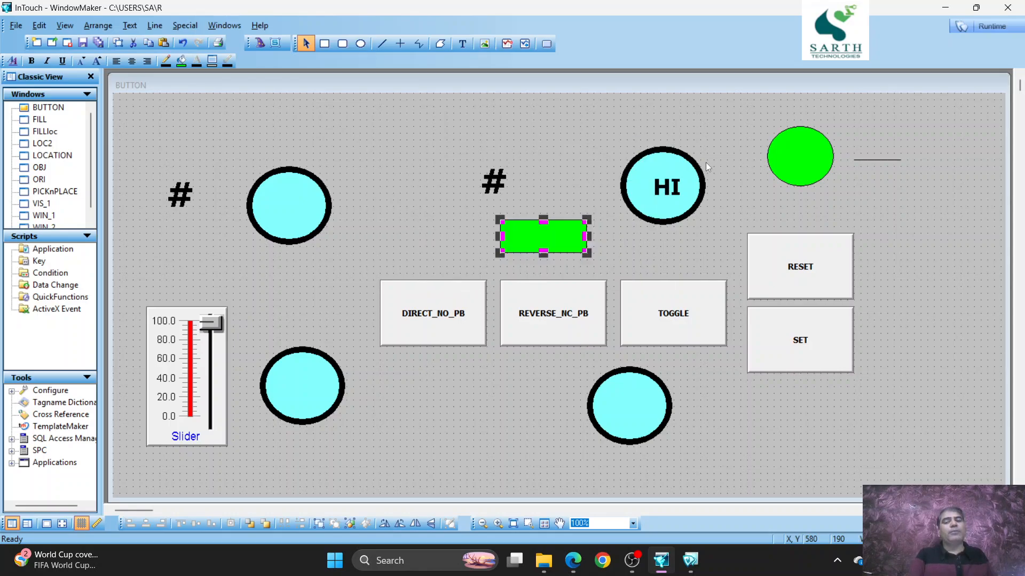
Step: Operate the green rectangle repeatedly in the WindowViewer runtime to test its toggling of D
{"action": "left_click", "coordinate": [977, 25]}
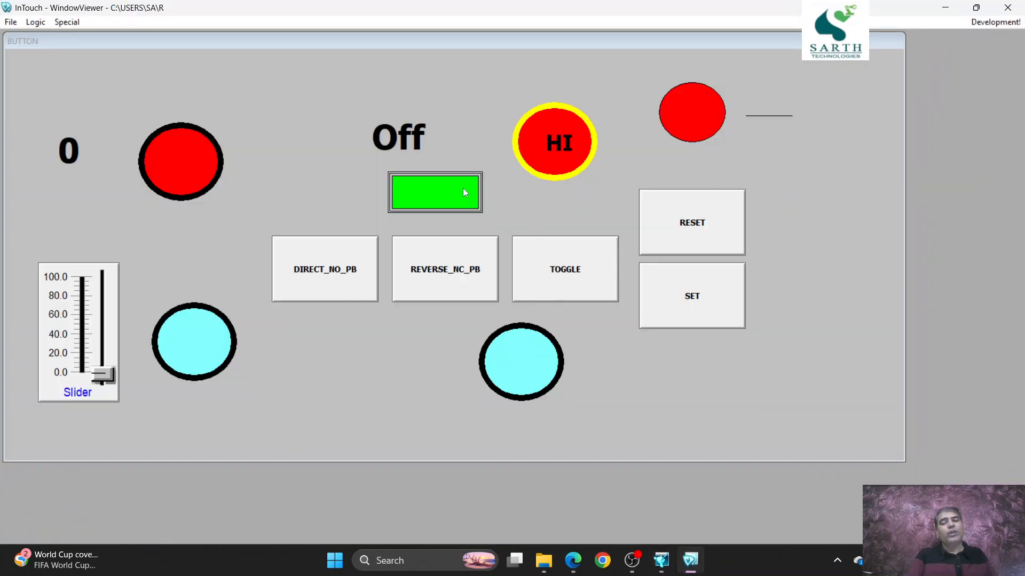
{"action": "left_click", "coordinate": [463, 188]}
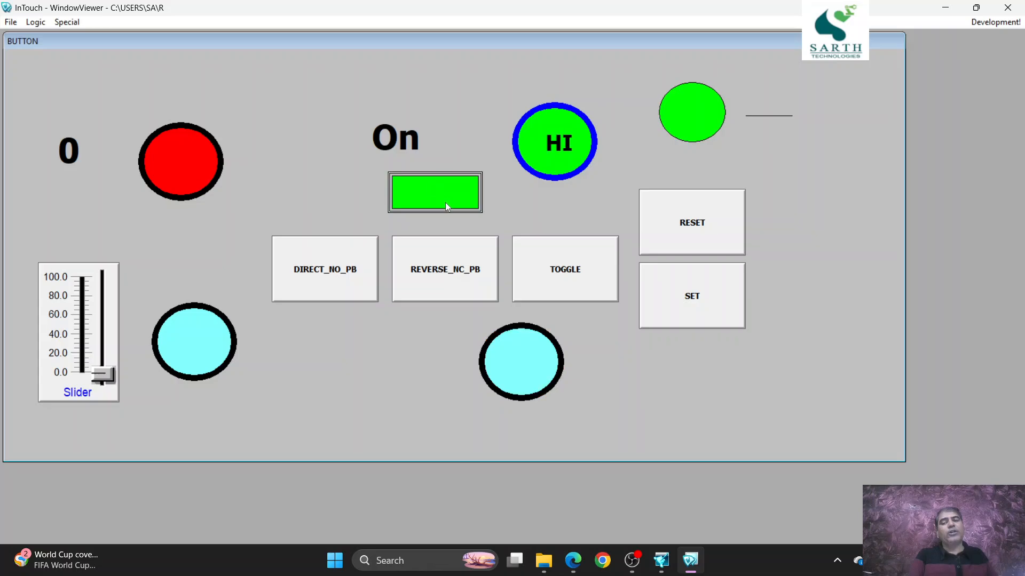
{"action": "left_click", "coordinate": [447, 205]}
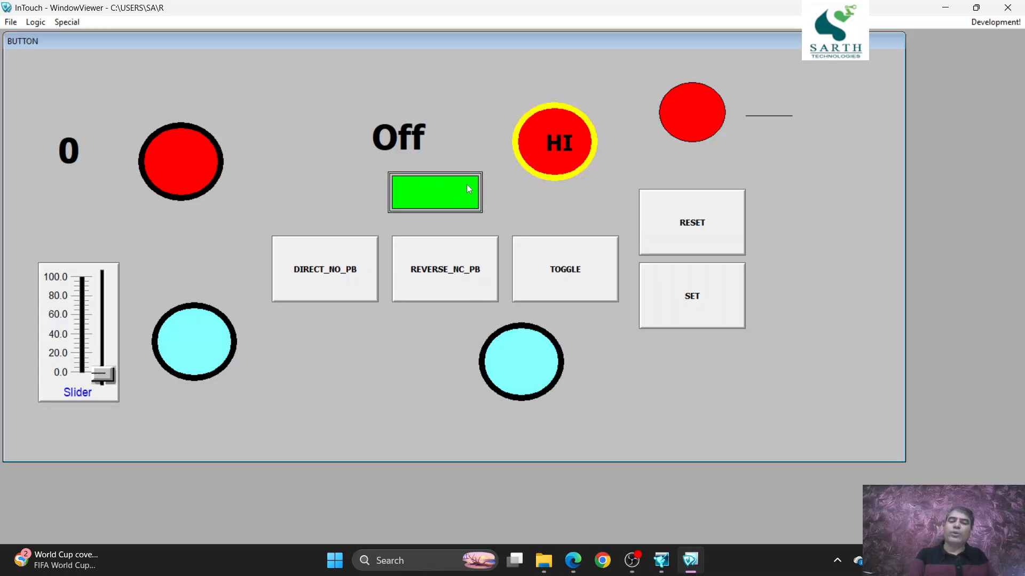
{"action": "left_click", "coordinate": [468, 188]}
{"action": "left_click", "coordinate": [447, 193]}
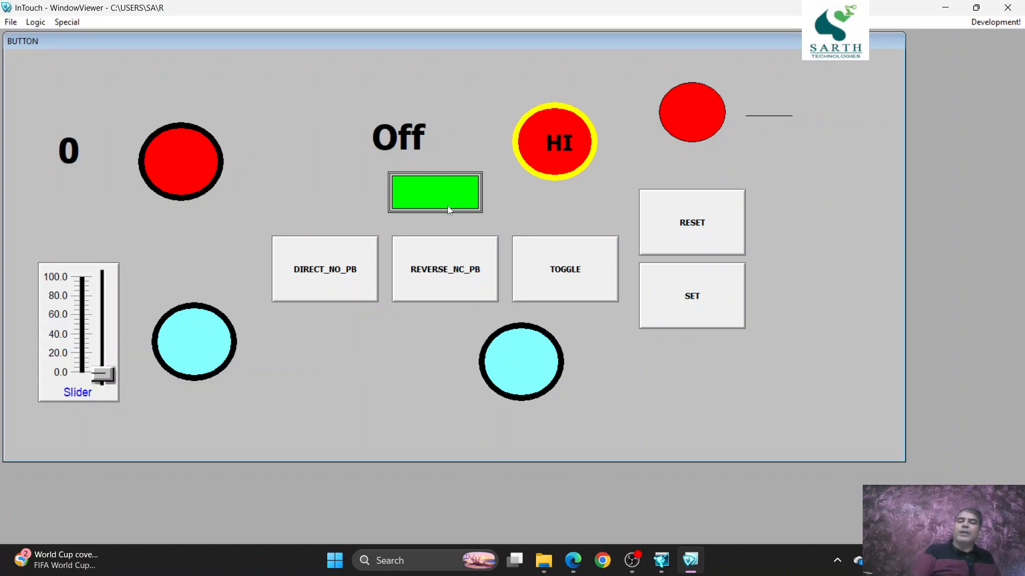